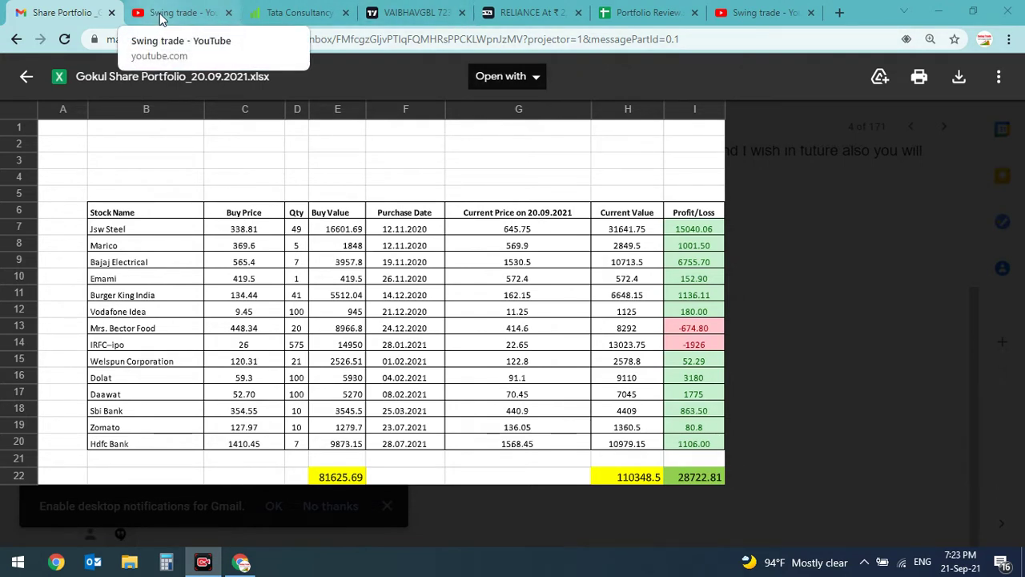
Switch to the Swing trade channel on YouTube and look through its most recent video uploads.
click(774, 12)
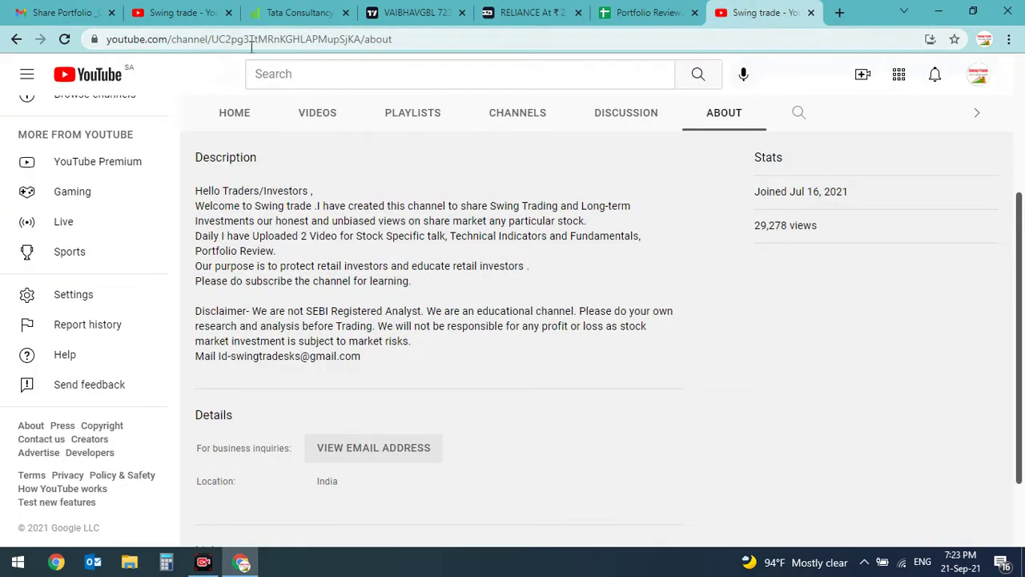
click(180, 11)
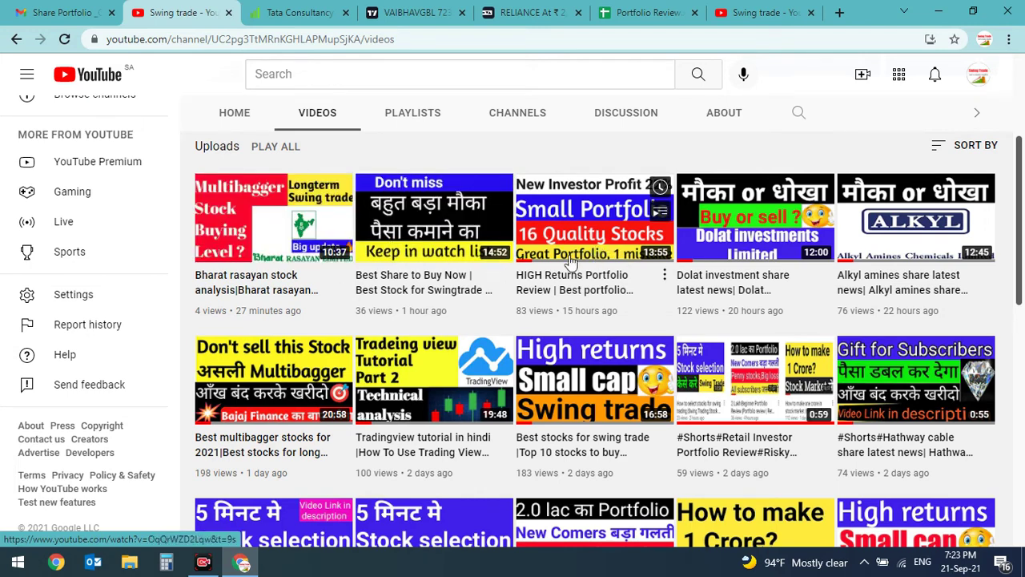
scroll(574, 320, down, 1)
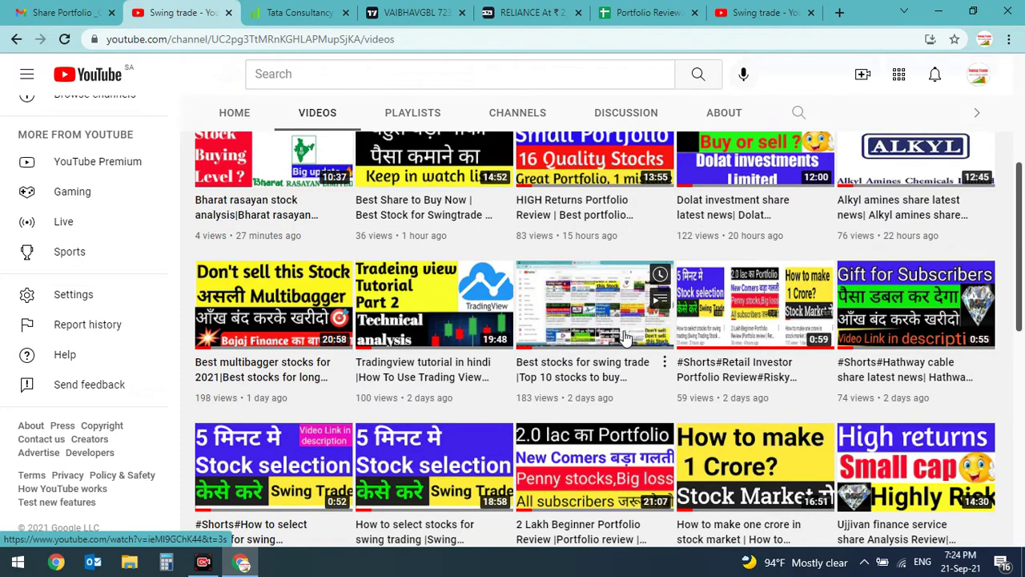
scroll(449, 300, down, 2)
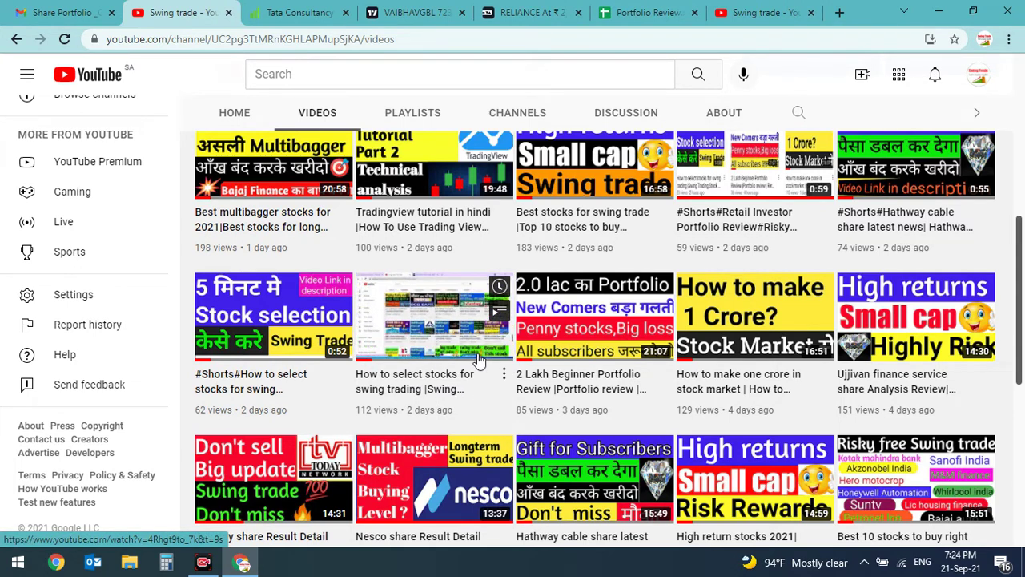
scroll(467, 292, up, 1)
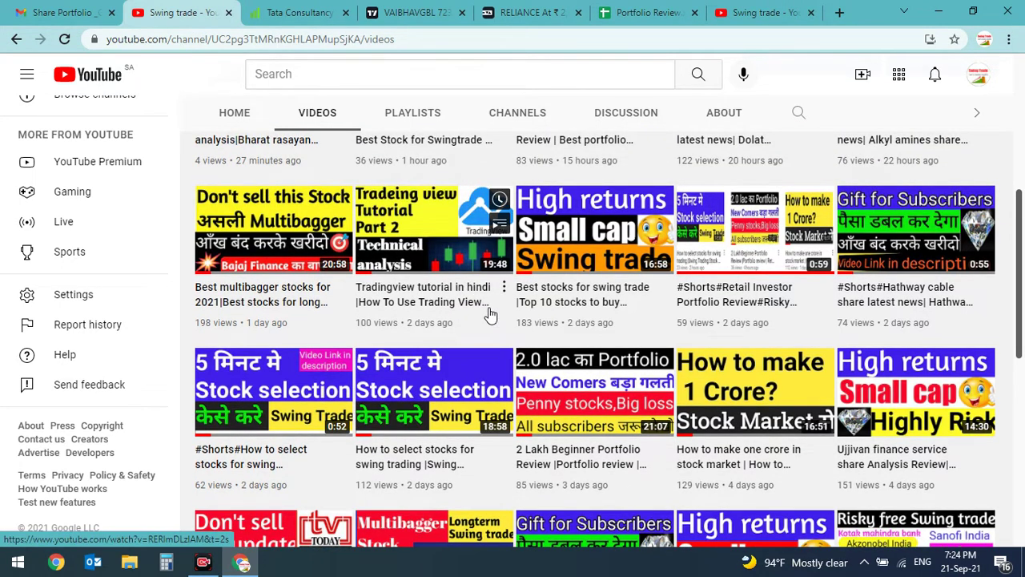
scroll(490, 312, up, 1)
scroll(490, 313, down, 2)
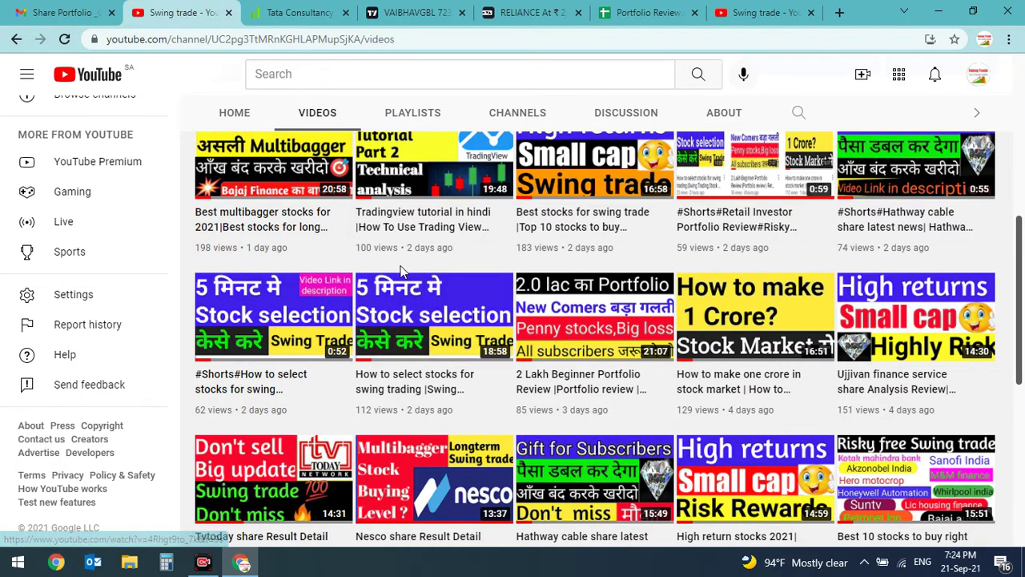
scroll(488, 360, up, 1)
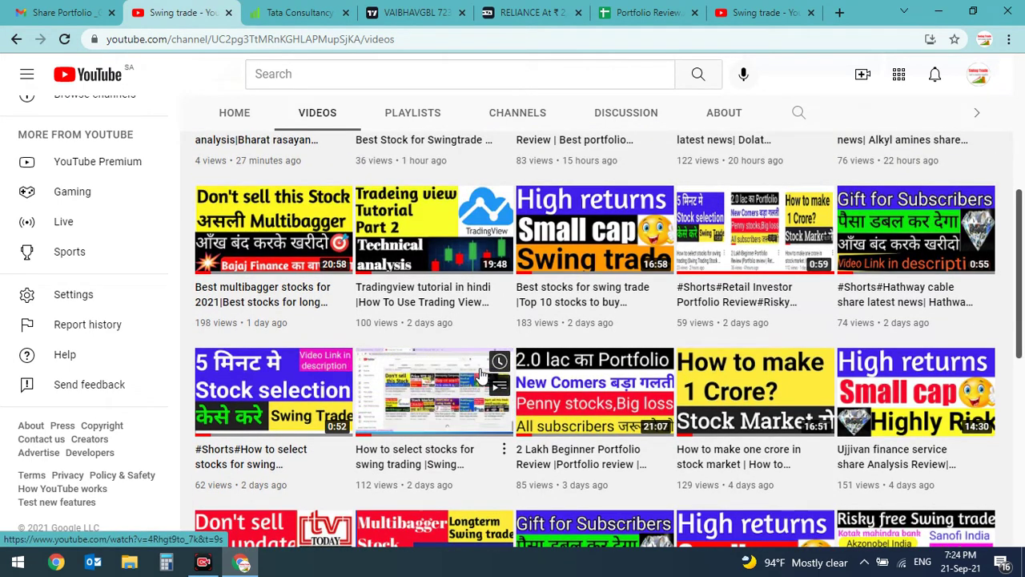
scroll(479, 369, up, 1)
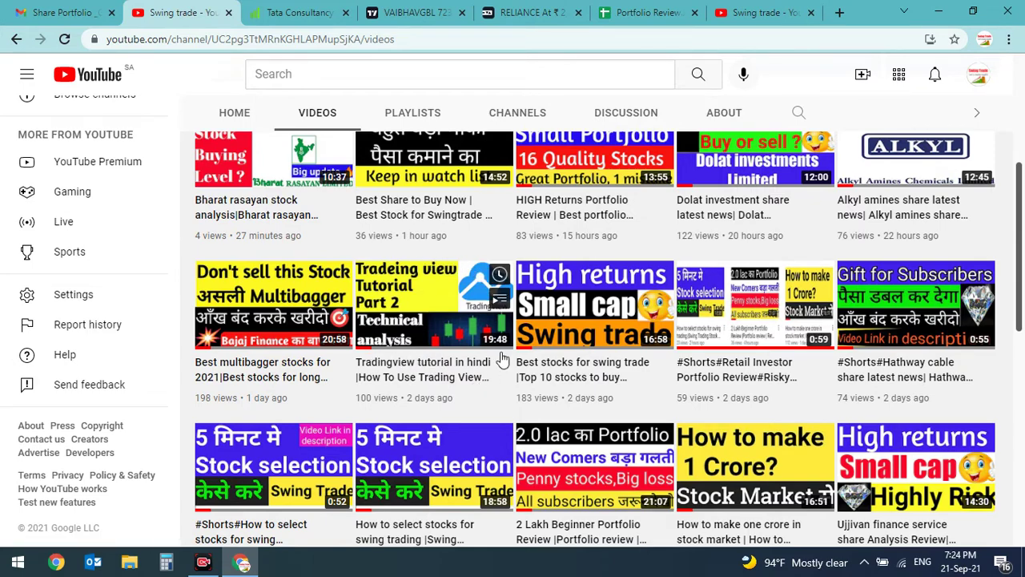
Look through the channel's older uploads from the past few weeks and return to the start of the page.
scroll(500, 360, down, 3)
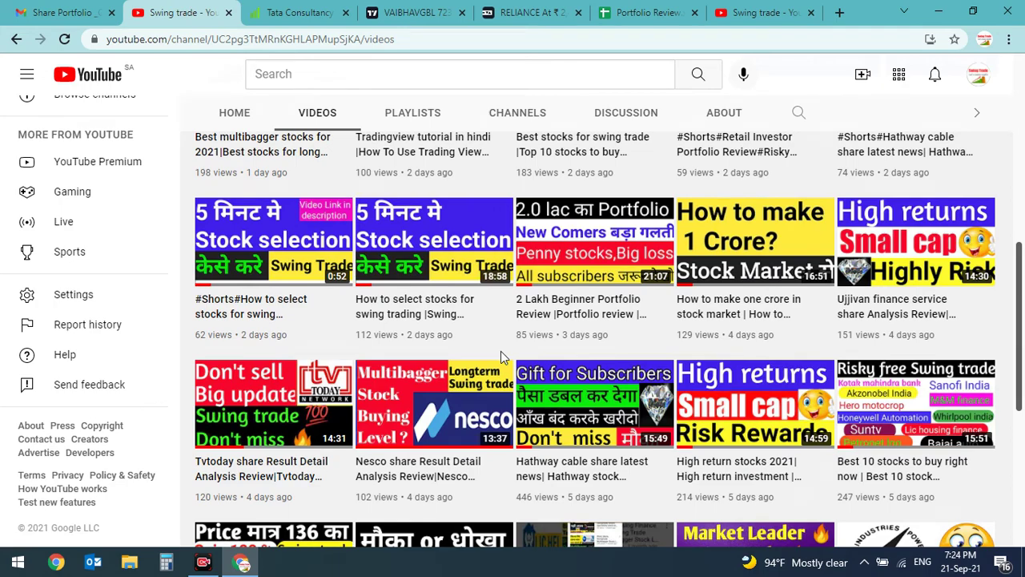
scroll(498, 383, down, 1)
scroll(500, 386, down, 4)
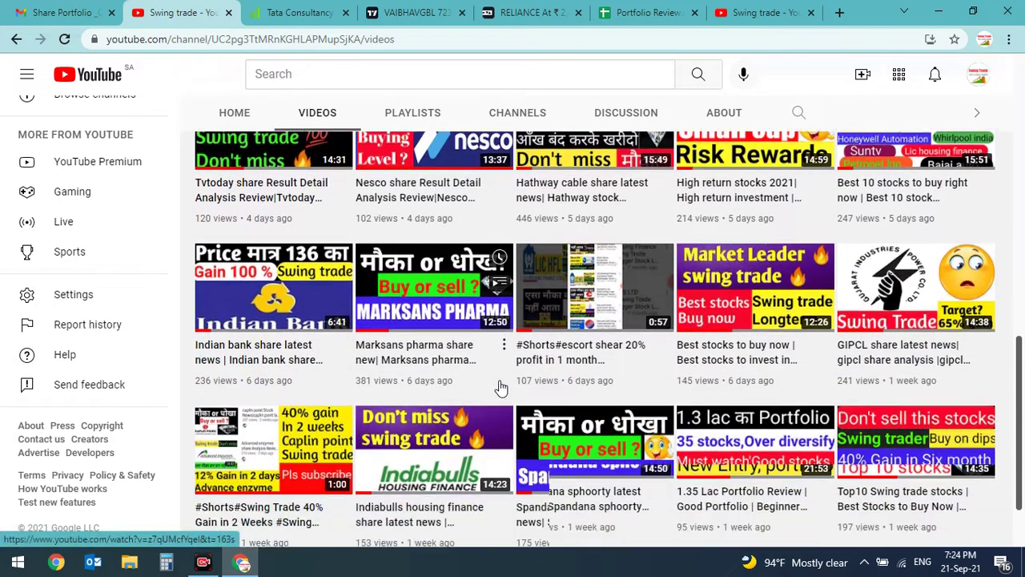
scroll(501, 386, down, 3)
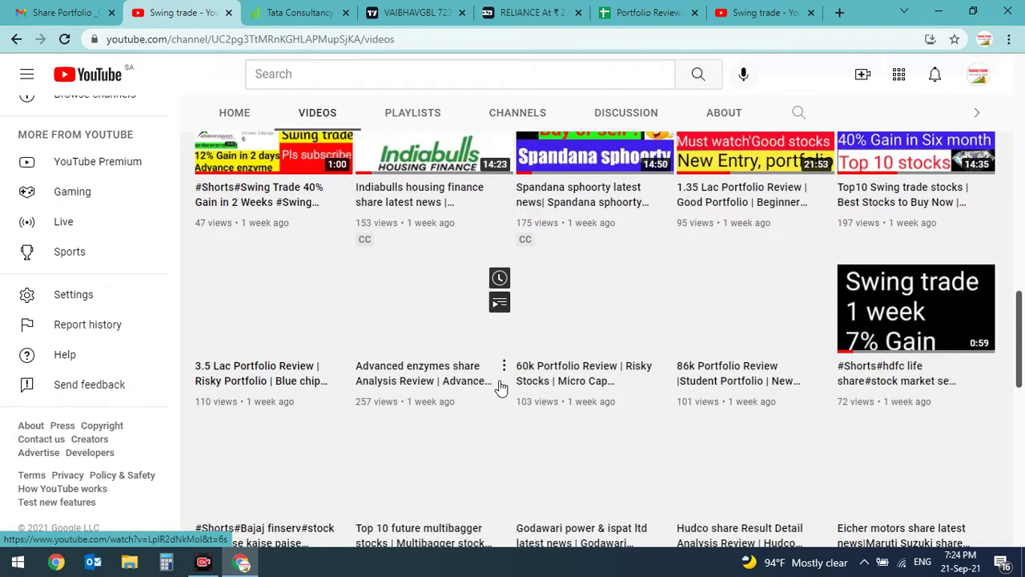
scroll(500, 388, down, 2)
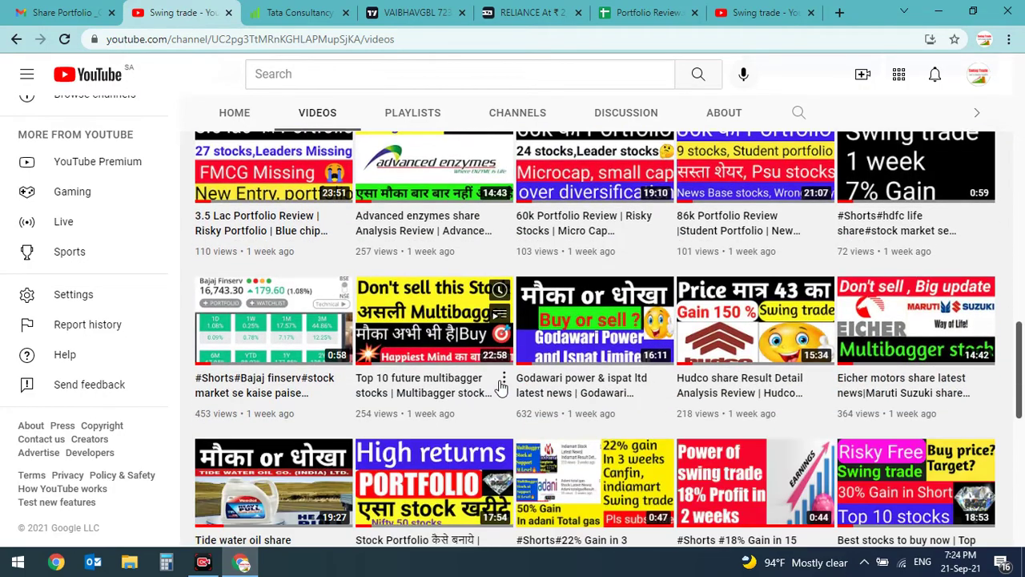
scroll(500, 388, down, 3)
scroll(500, 388, down, 2)
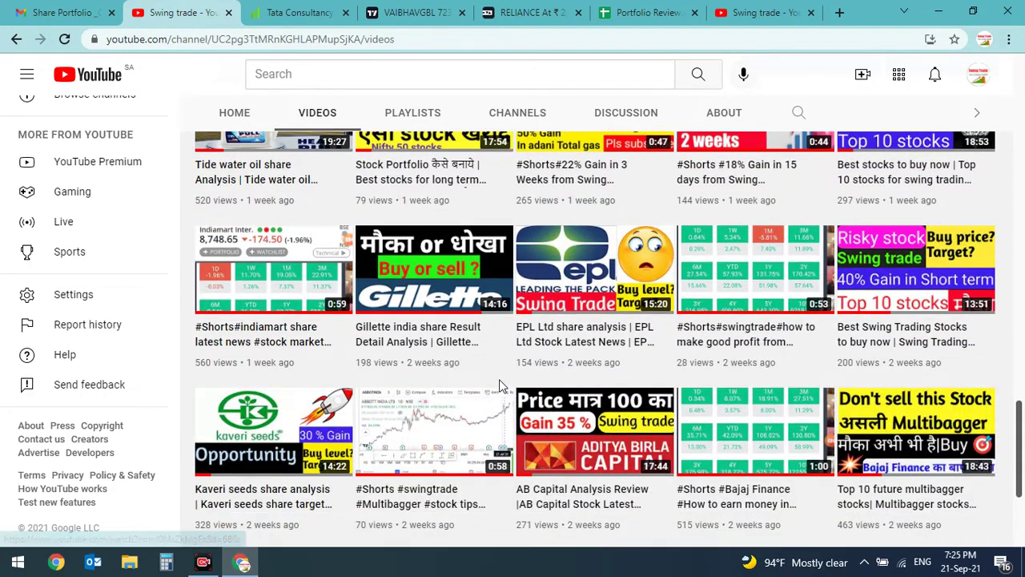
scroll(501, 384, up, 1)
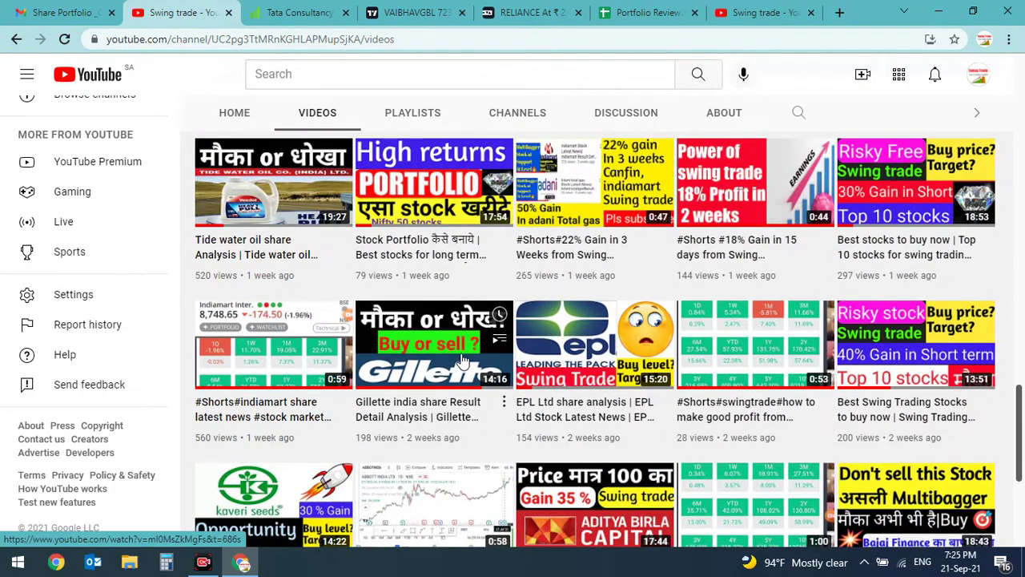
scroll(467, 355, up, 10)
scroll(467, 353, up, 10)
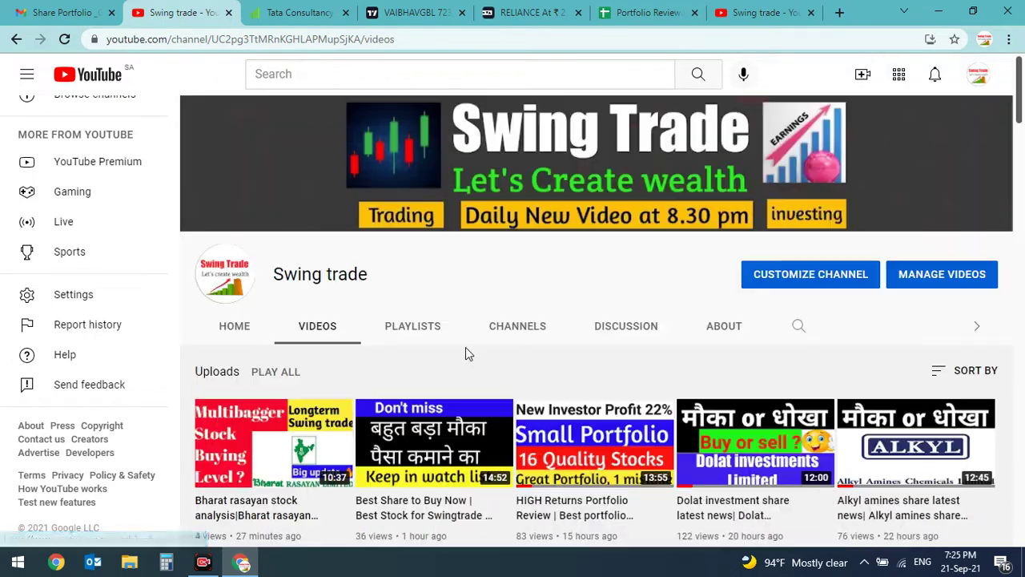
Show the channel's About information and highlight the contact e-mail address in the description.
scroll(465, 345, down, 2)
click(724, 175)
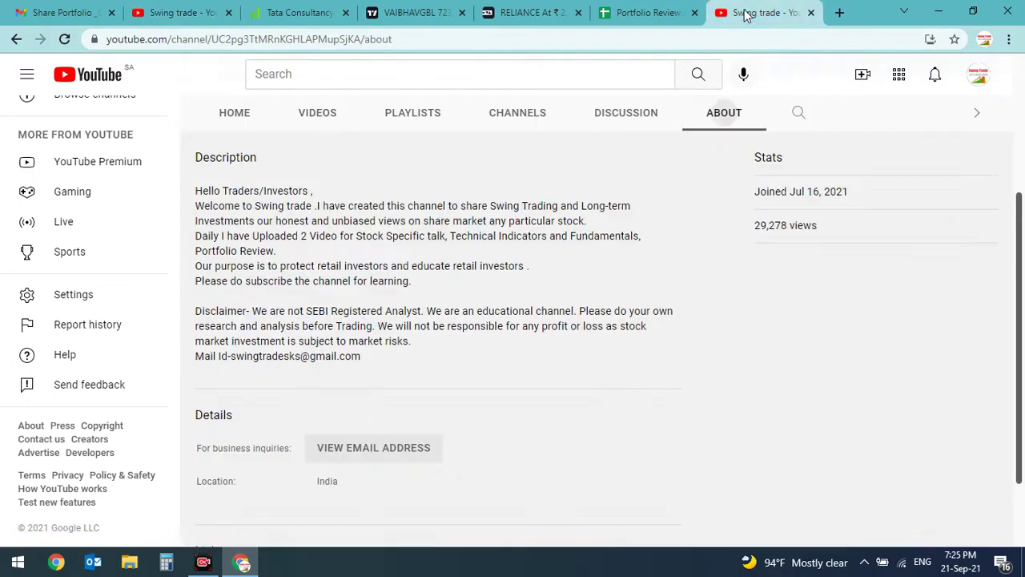
drag(361, 357, 228, 356)
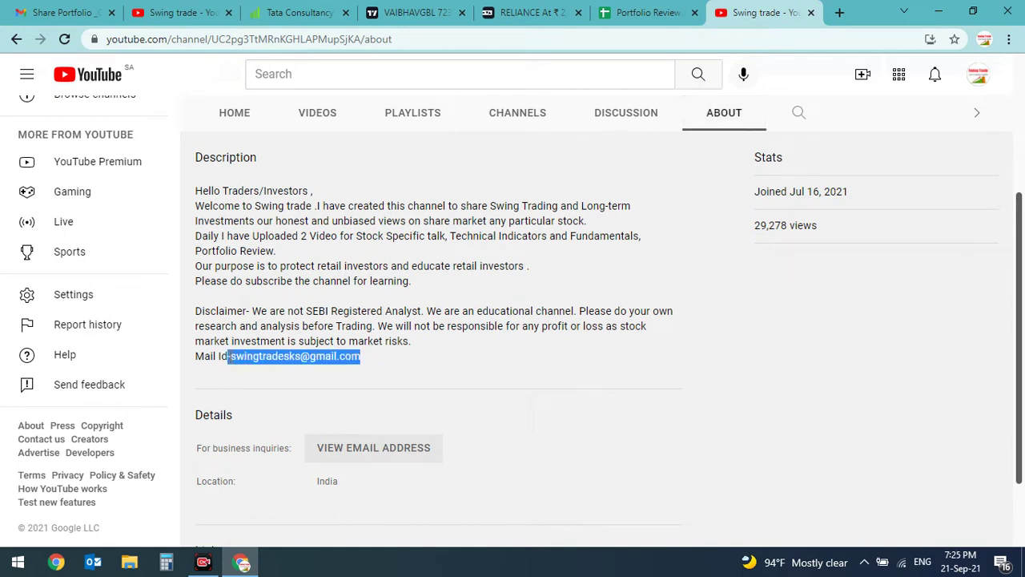
click(376, 360)
drag(377, 357, 230, 355)
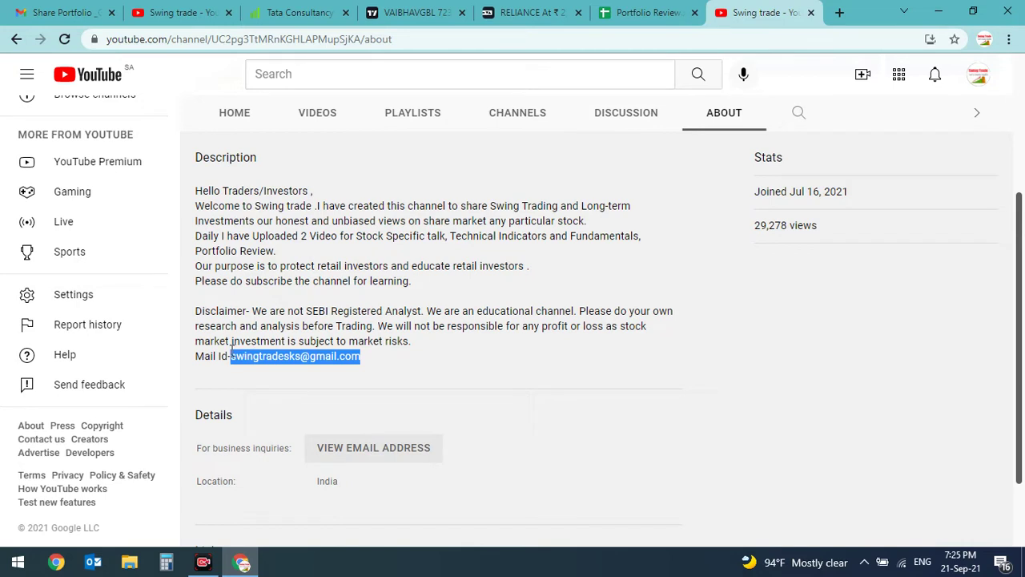
click(384, 357)
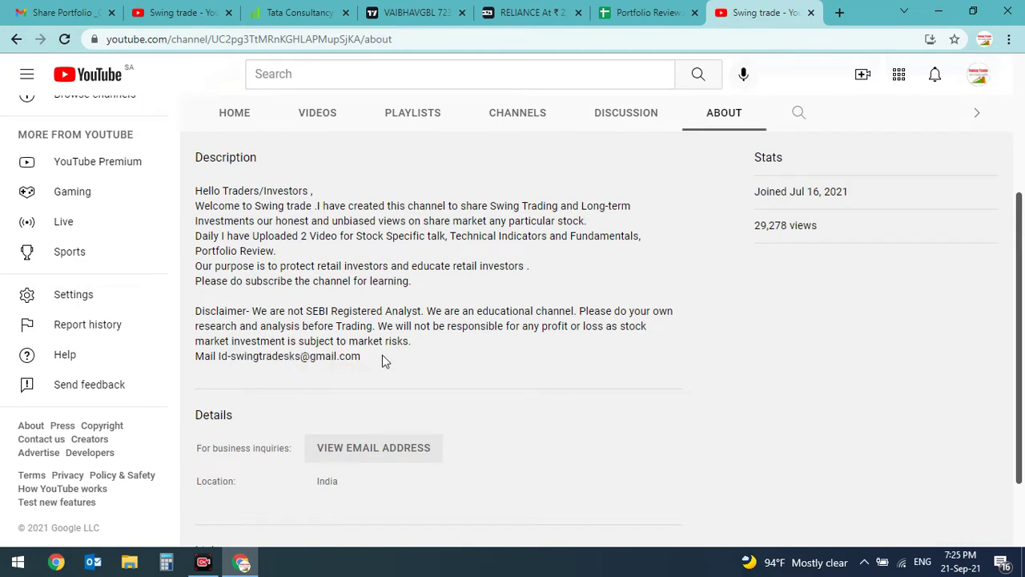
View the rest of the channel's About information, highlighting the contact e-mail address under the disclaimer again.
scroll(385, 355, down, 1)
scroll(386, 360, down, 1)
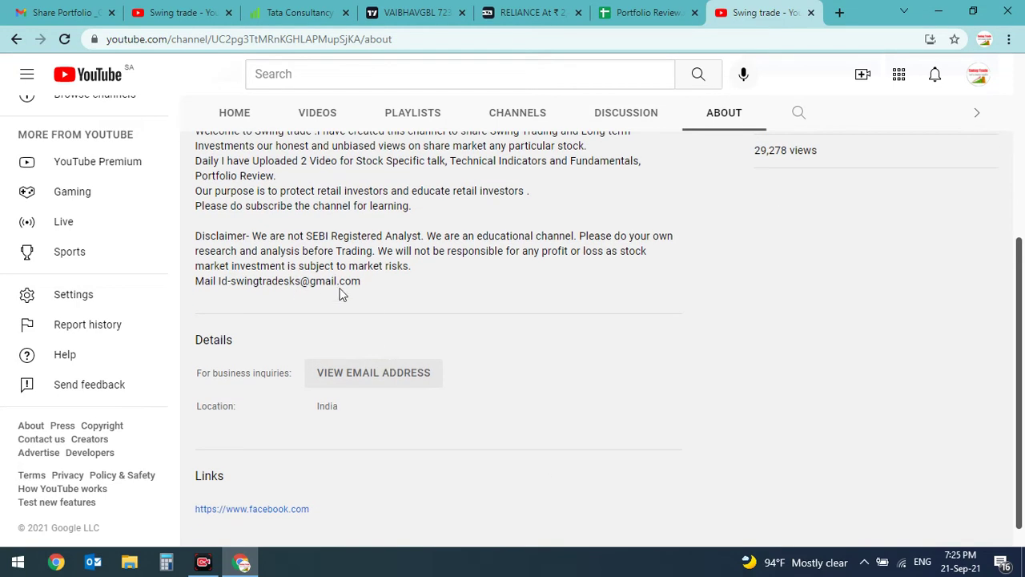
drag(383, 284, 232, 281)
click(413, 285)
drag(365, 286, 233, 287)
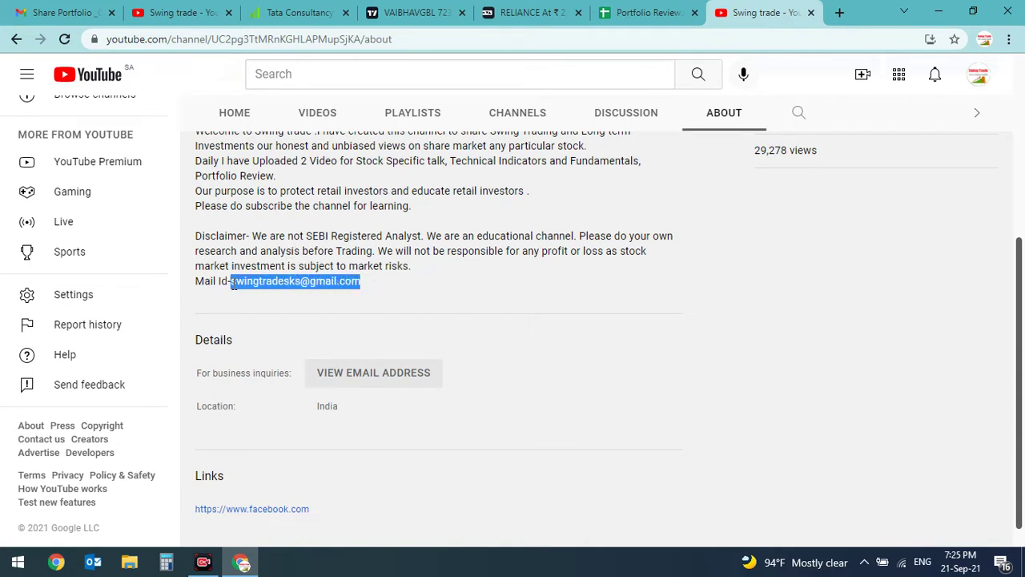
click(388, 289)
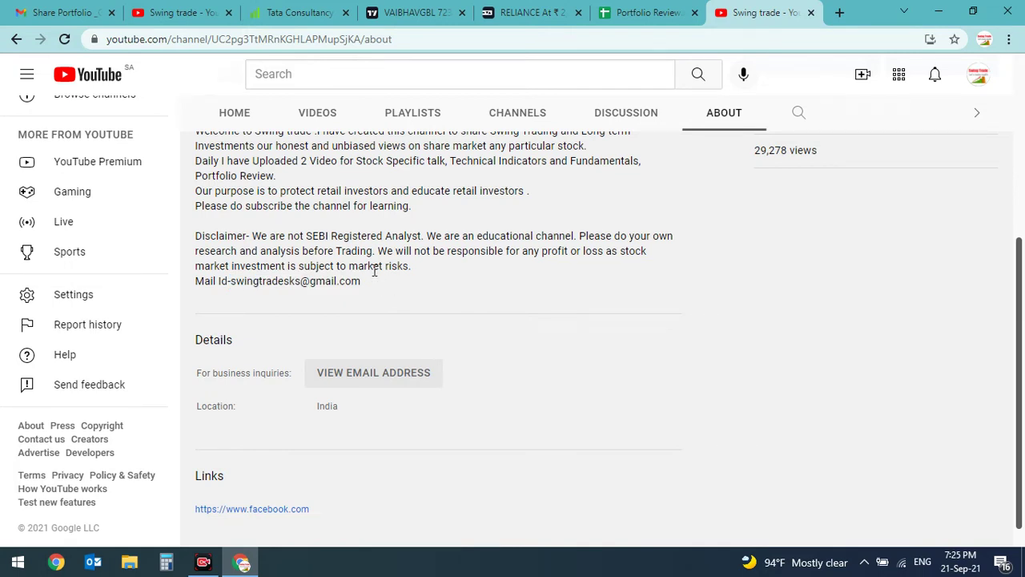
drag(377, 288, 230, 284)
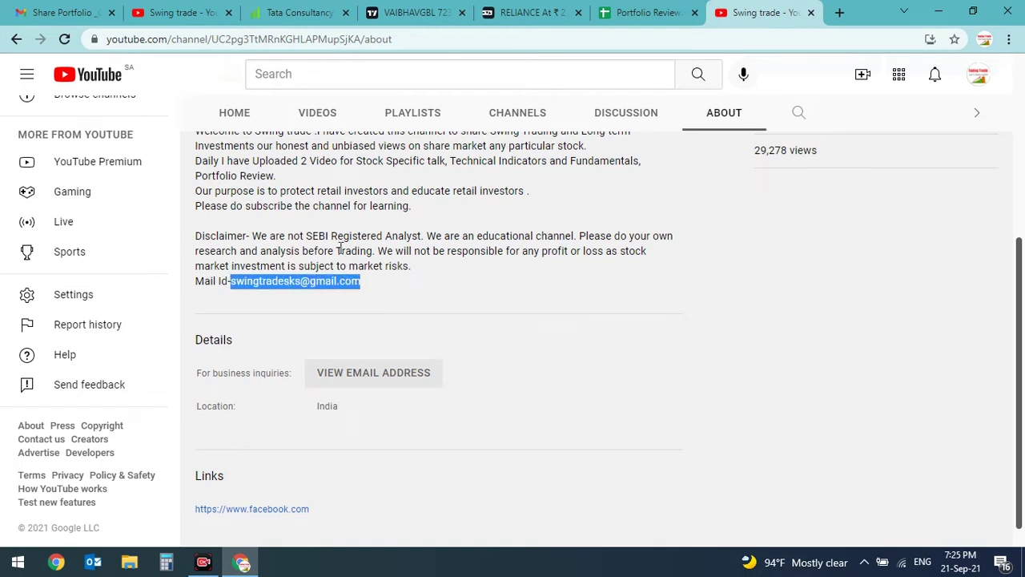
click(444, 214)
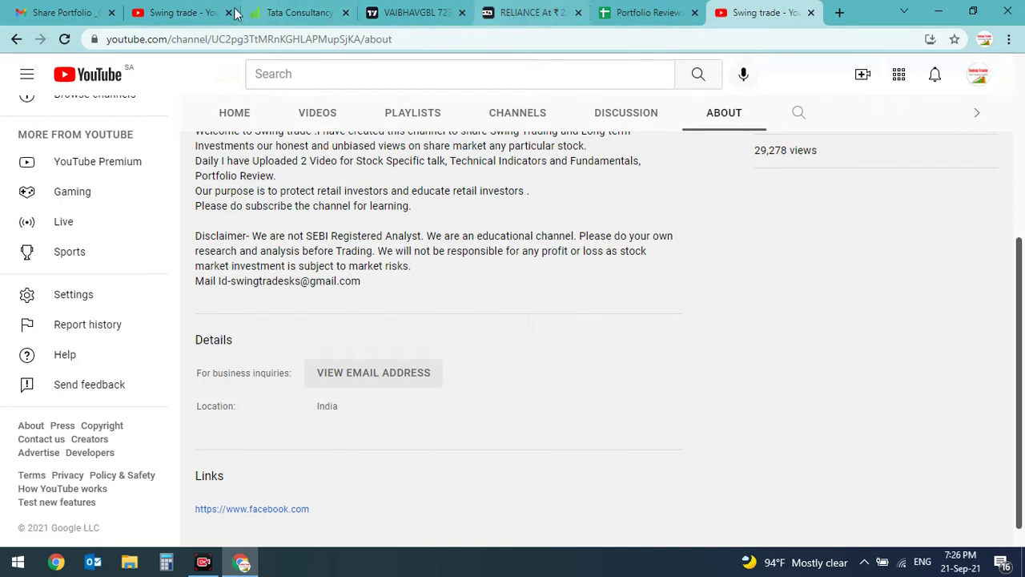
Switch to the Portfolio Review spreadsheet in Google Sheets and view the subscriber's message and stock holdings table.
click(645, 13)
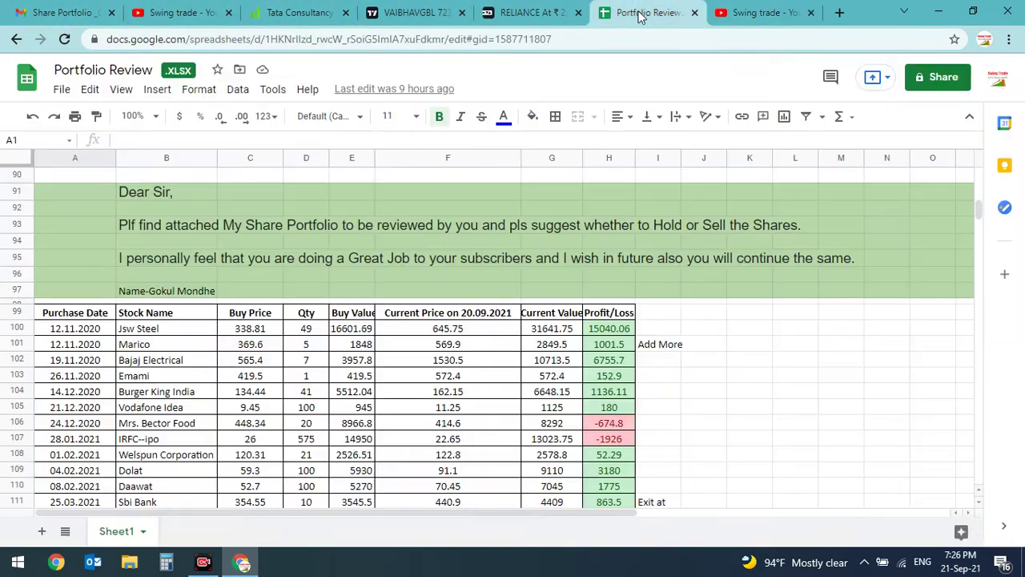
click(743, 374)
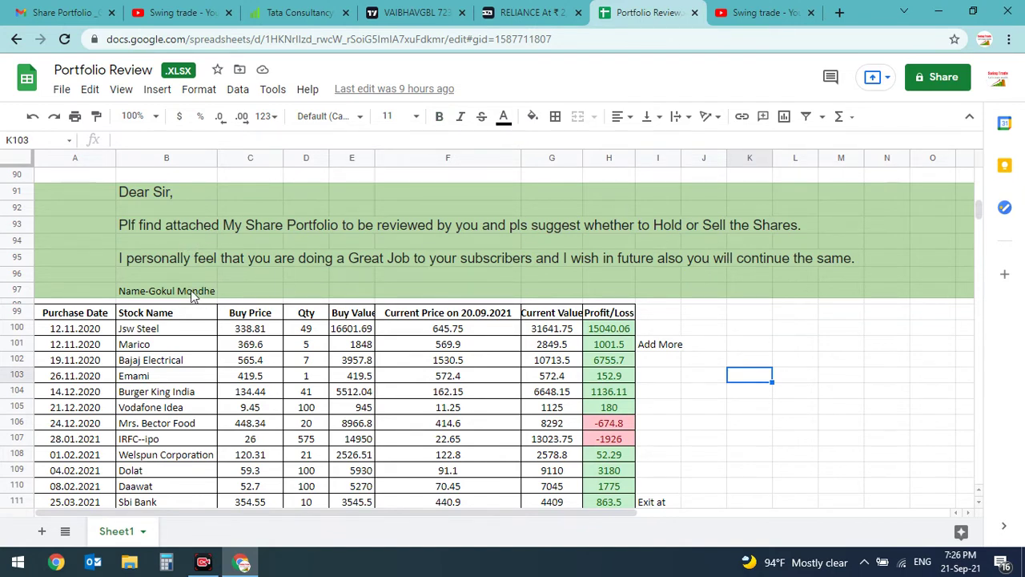
scroll(192, 296, down, 1)
scroll(192, 296, down, 2)
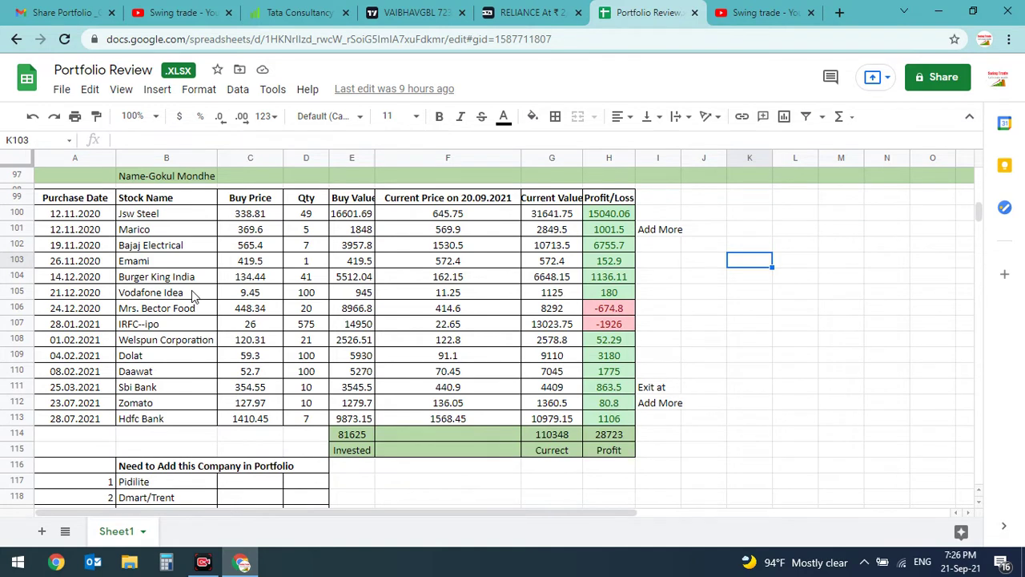
Go through the Jsw Steel row cell by cell, from its purchase date to its profit/loss.
click(80, 221)
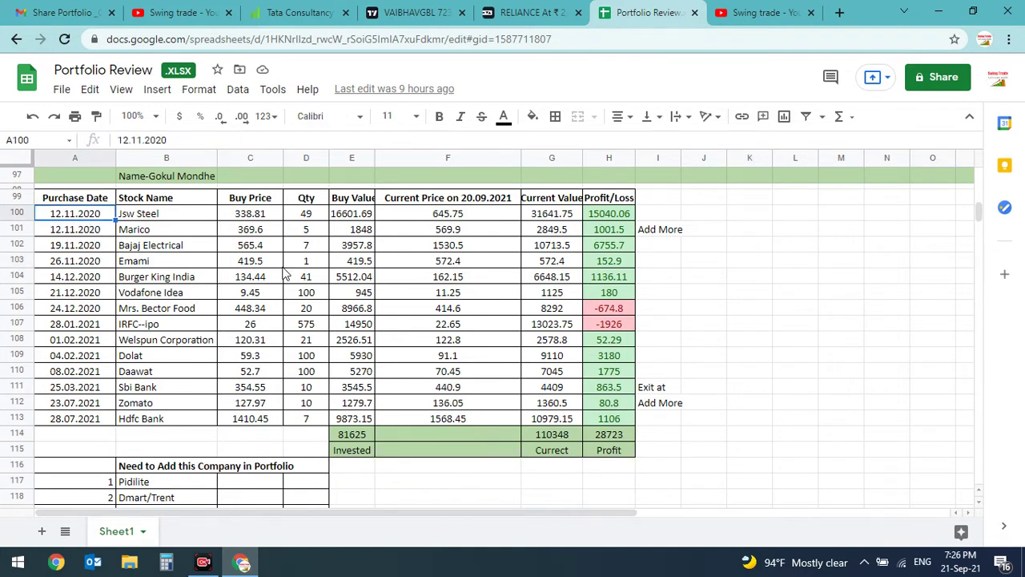
key(Right)
key(Right)
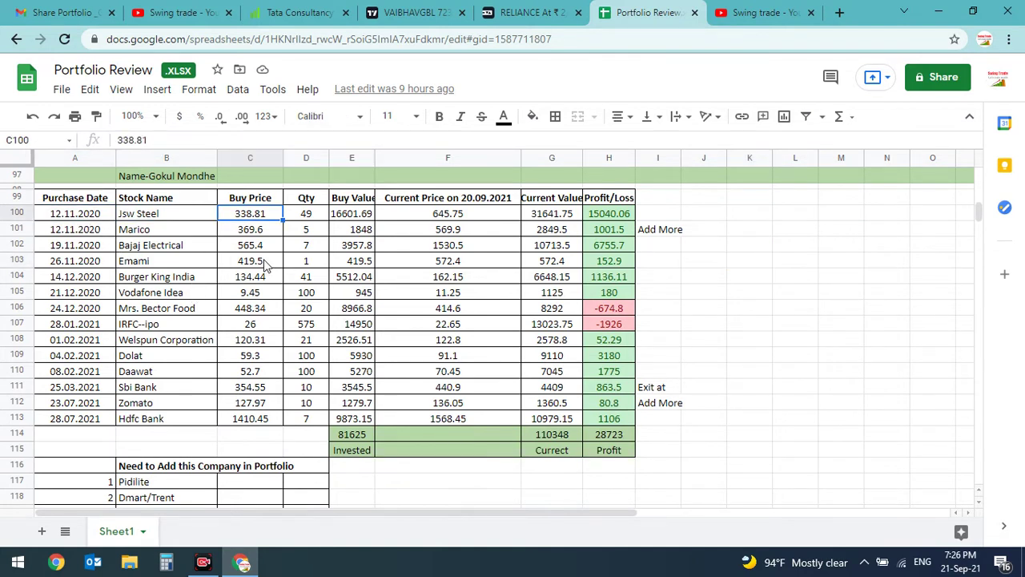
key(Right)
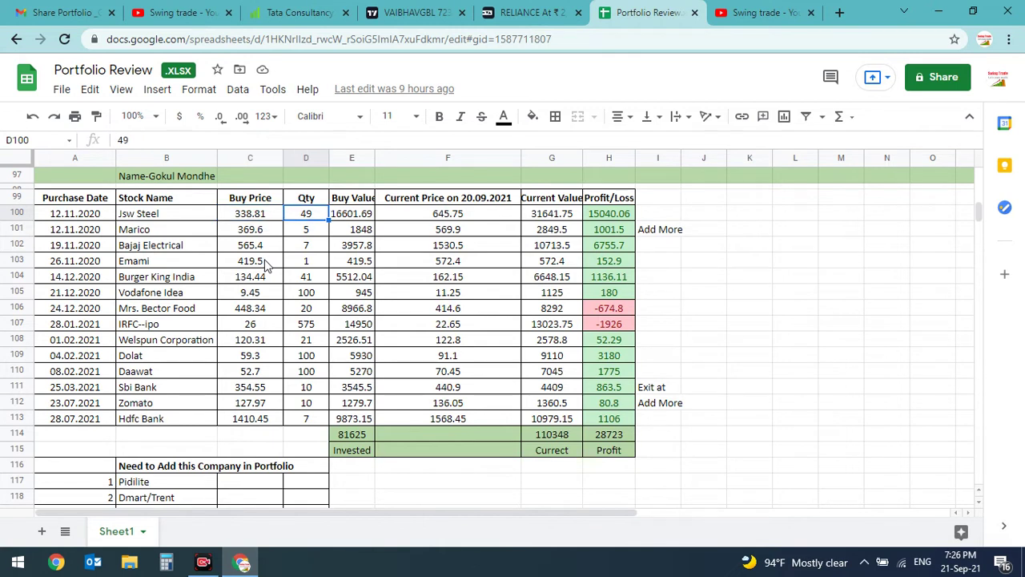
key(Right)
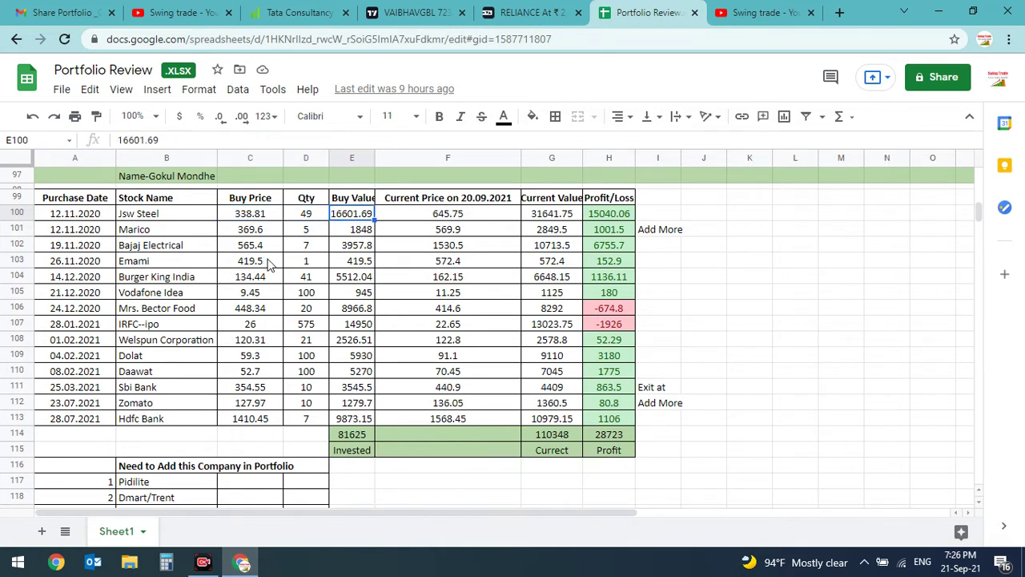
key(Right)
key(Right)
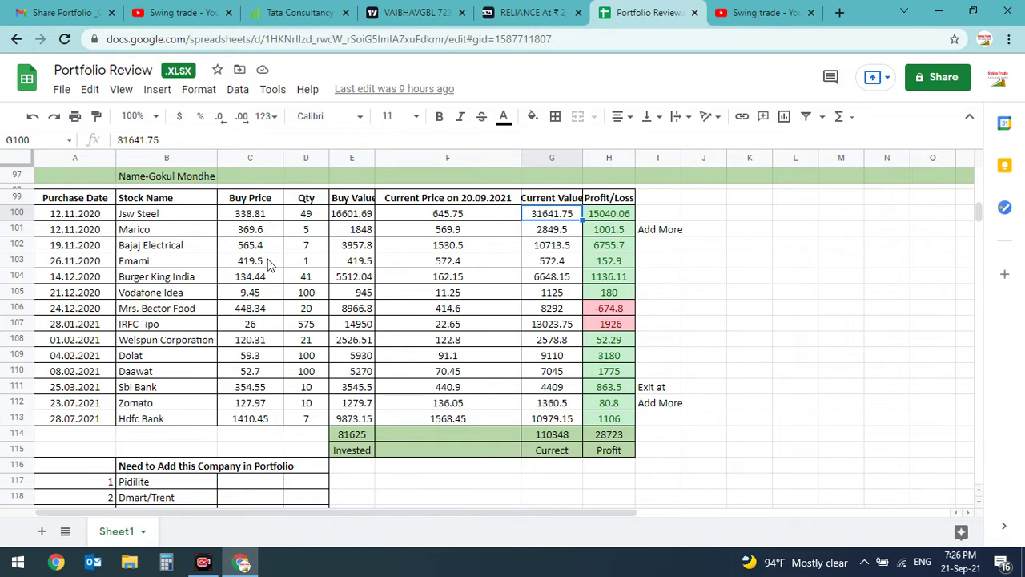
key(Right)
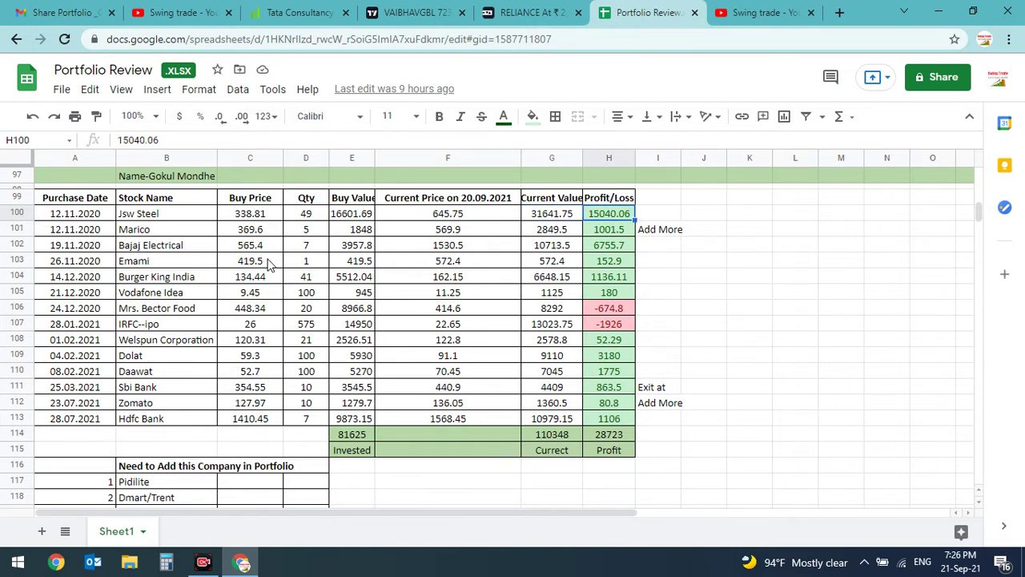
Compare the profit/loss and current value cells of Jsw Steel and Marico, ending at Marico's purchase date.
key(Down)
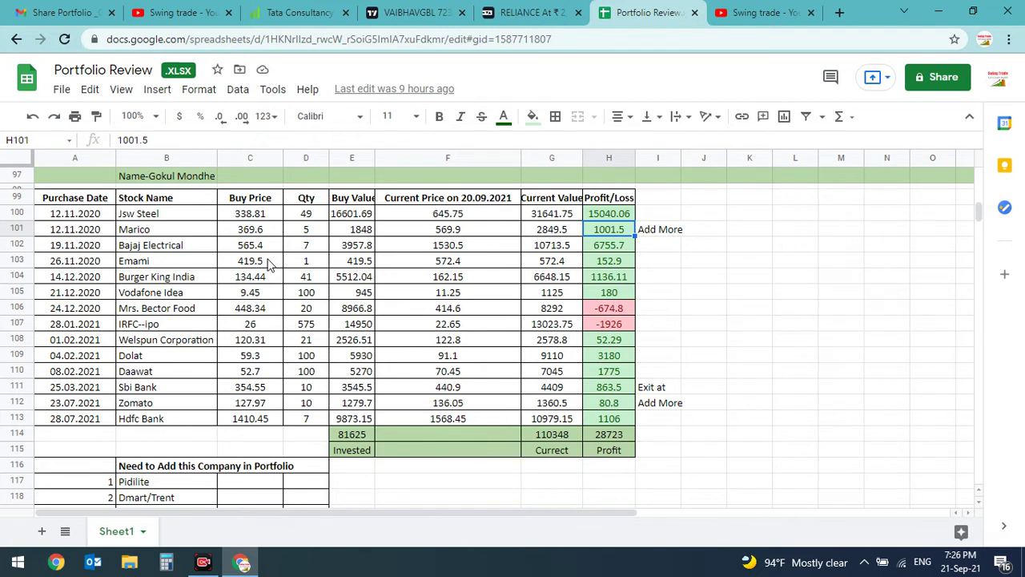
key(Left)
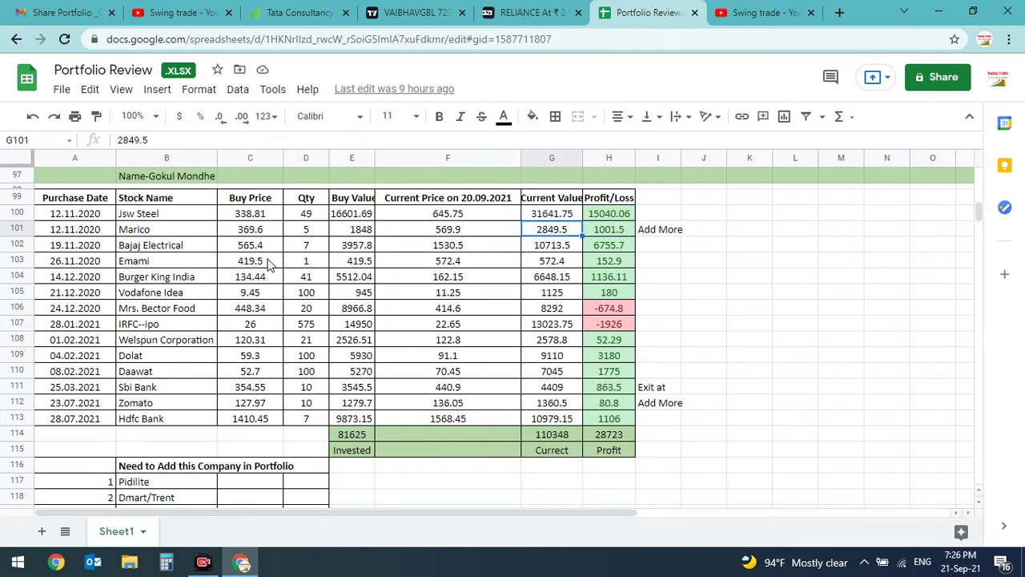
key(Up)
key(Right)
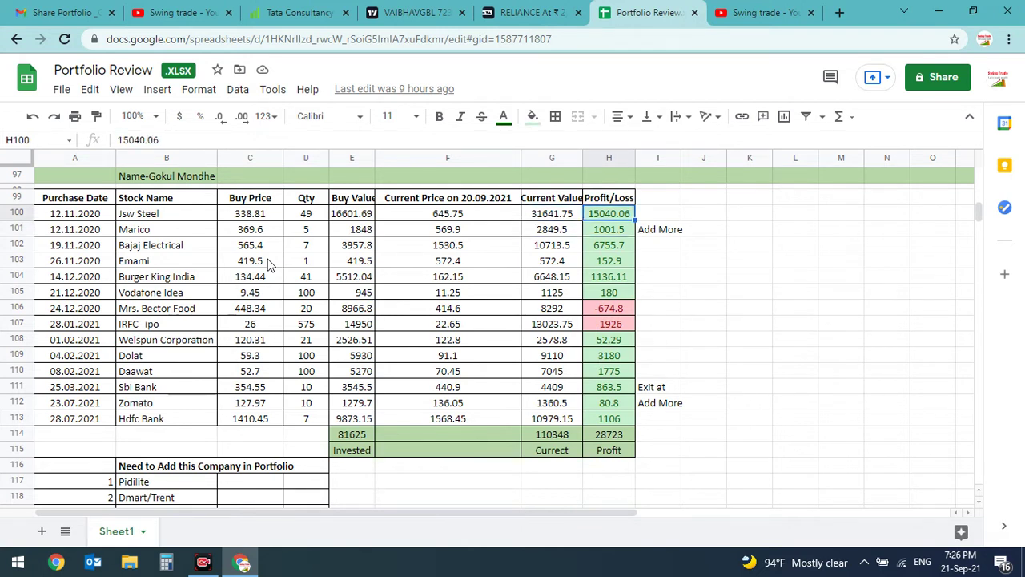
key(Down)
key(Left)
key(Left)
key(Left)
key(Left)
key(Left)
key(Left)
key(Left)
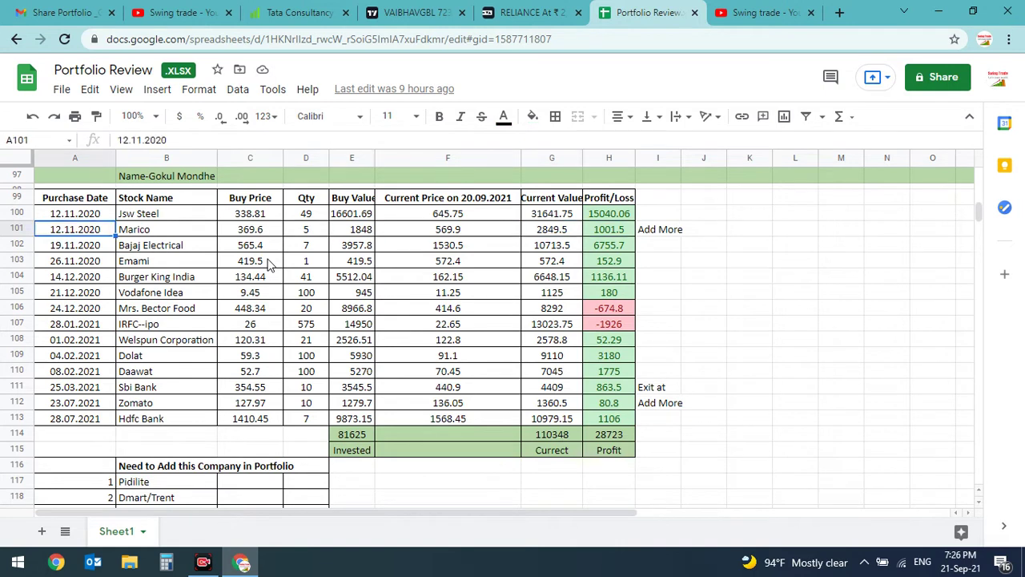
Go through the Marico row cell by cell from its stock name to its current value.
key(Right)
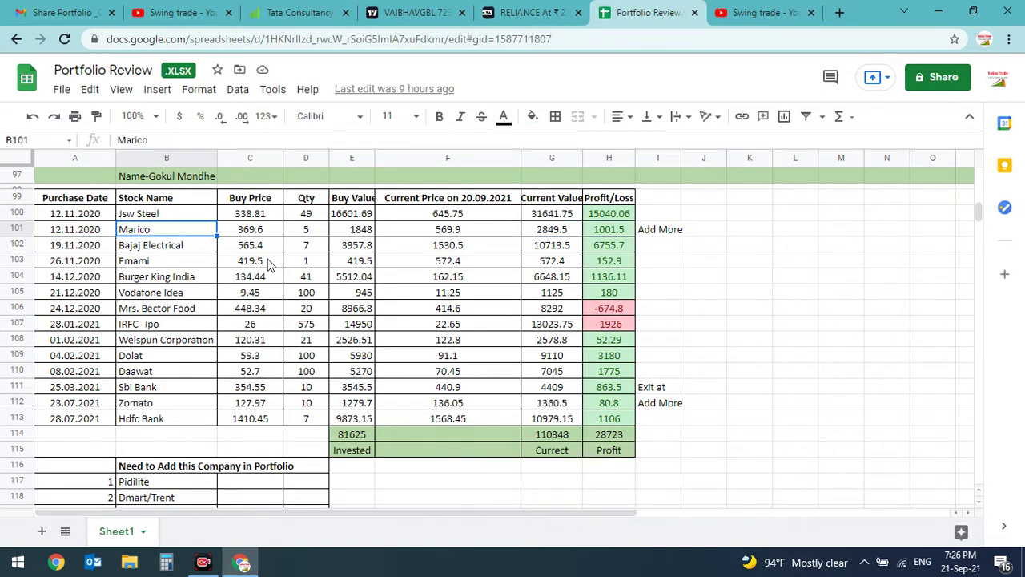
key(Right)
key(Right)
key(Right)
key(Right)
key(Right)
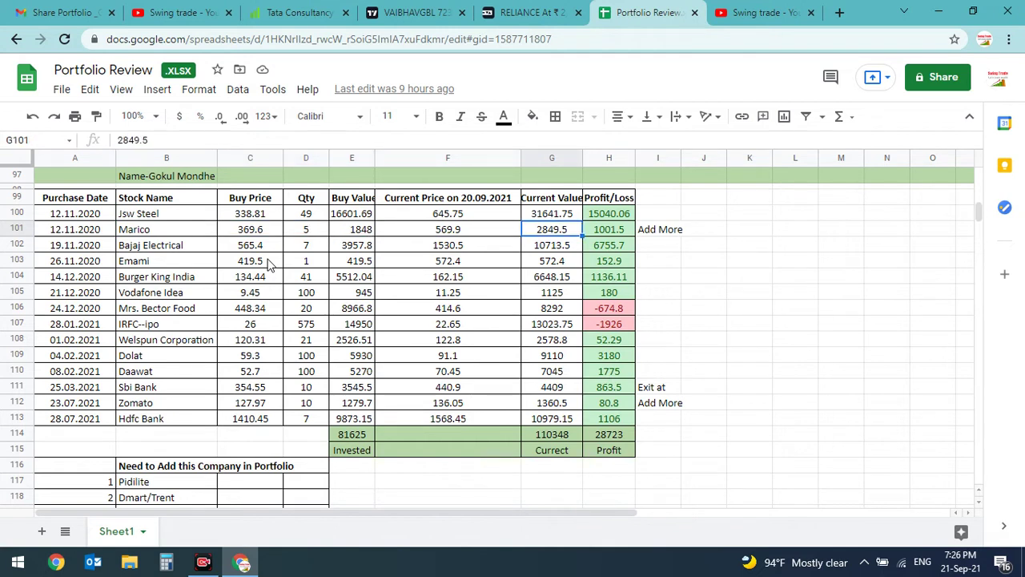
Compare Jsw Steel's current value and profit with the portfolio's total current value, selecting both Jsw Steel cells together.
key(Up)
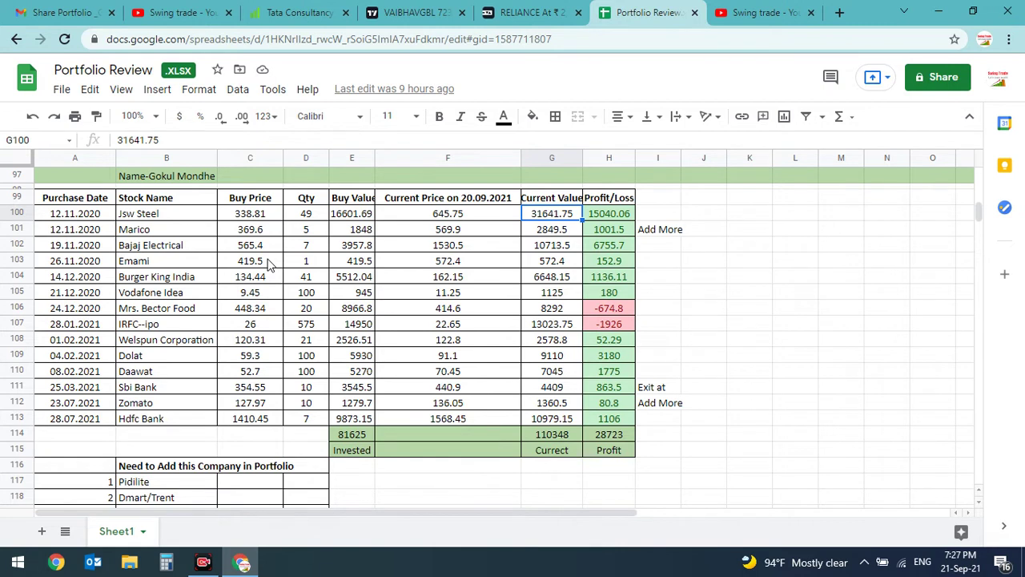
click(545, 434)
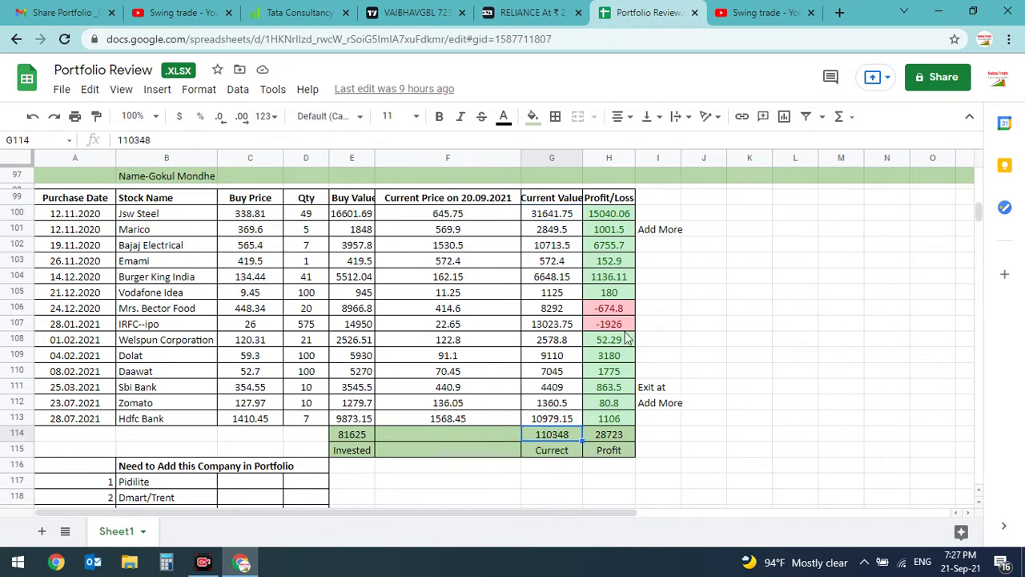
click(618, 218)
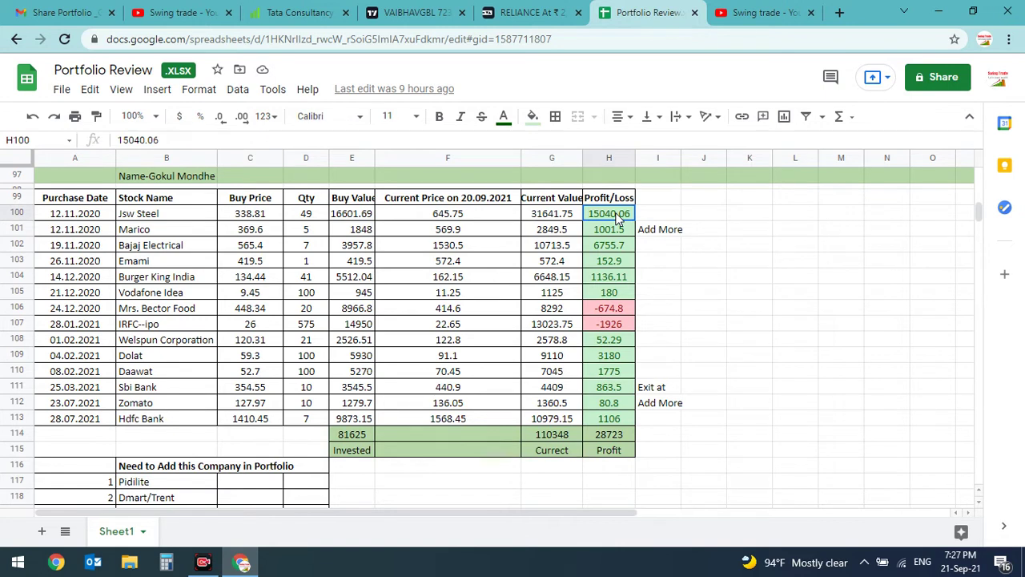
click(574, 218)
key(shift+Right)
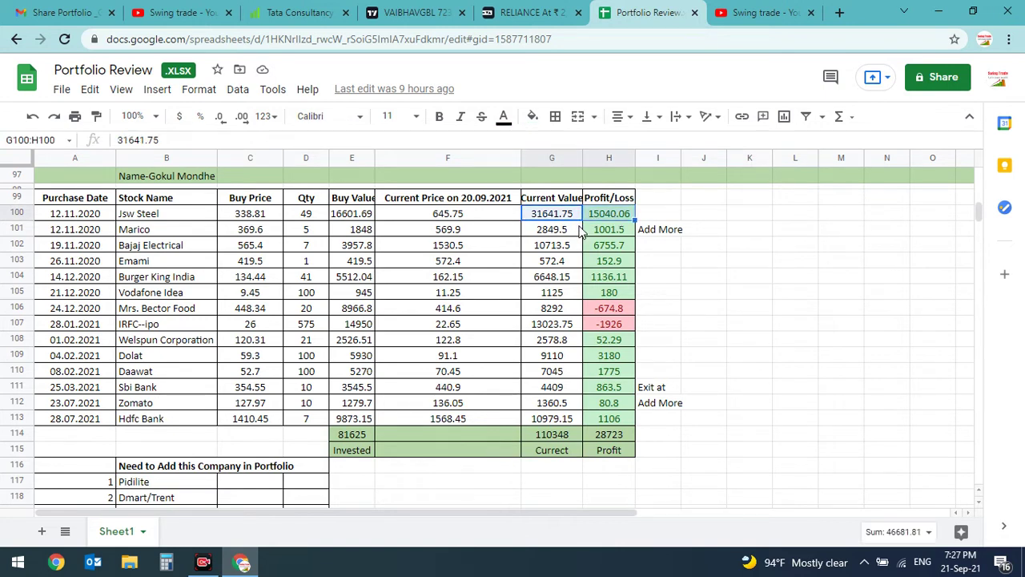
Review the Marico row again from its stock name onward, ending at its Add More remark.
click(178, 234)
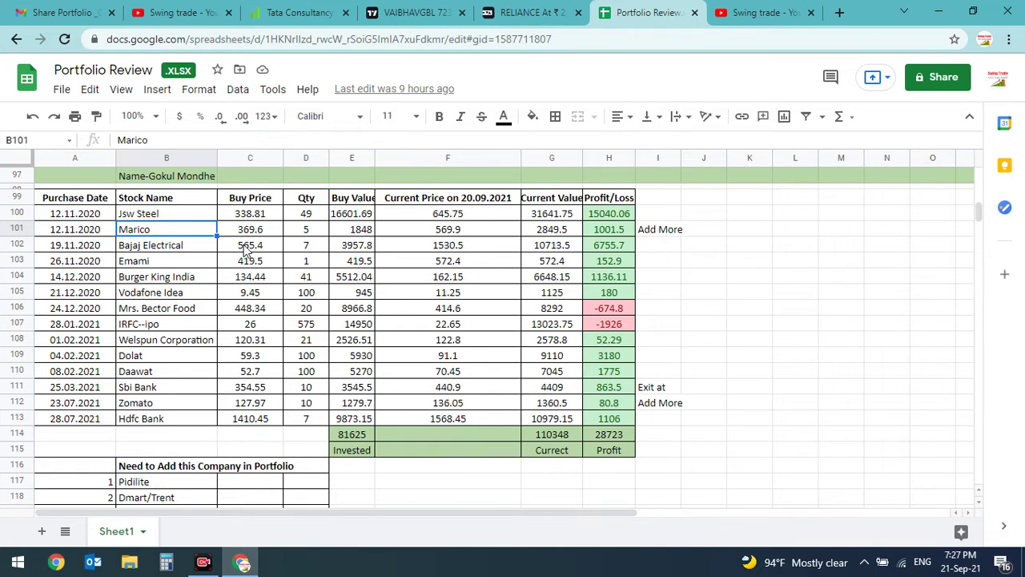
key(Right)
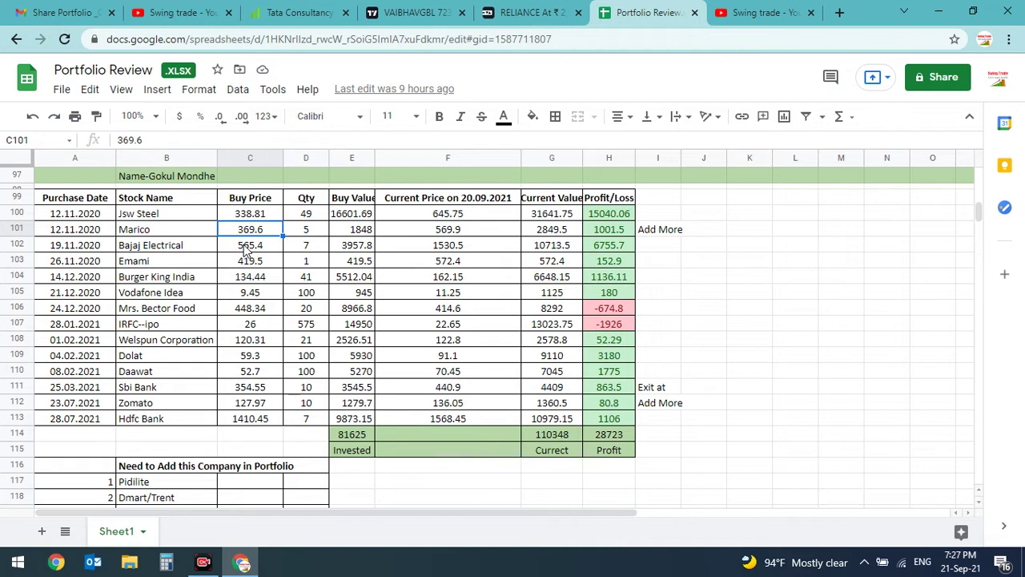
key(Right)
key(Right)
key(Right)
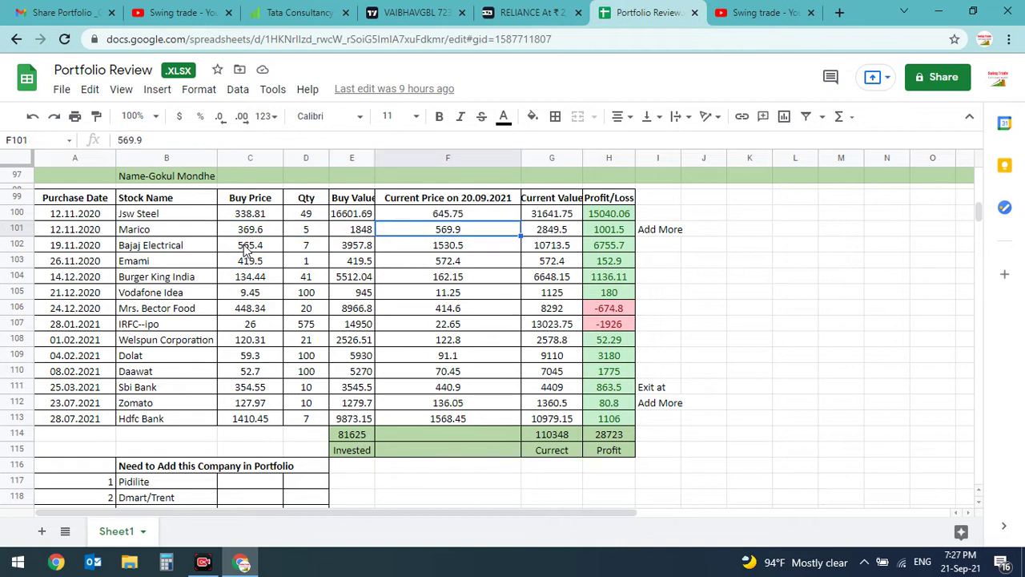
key(Right)
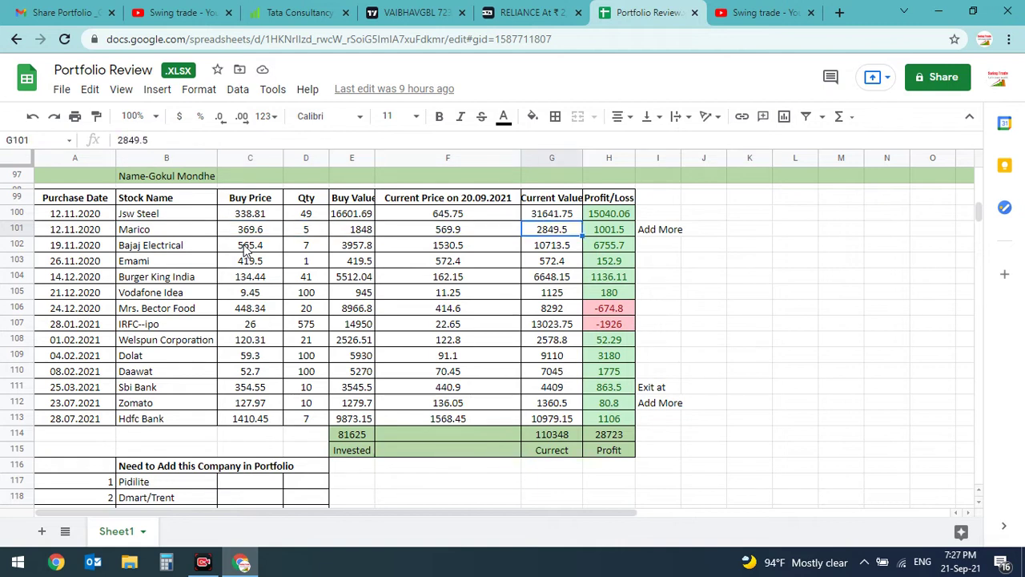
key(Down)
key(Right)
key(Right)
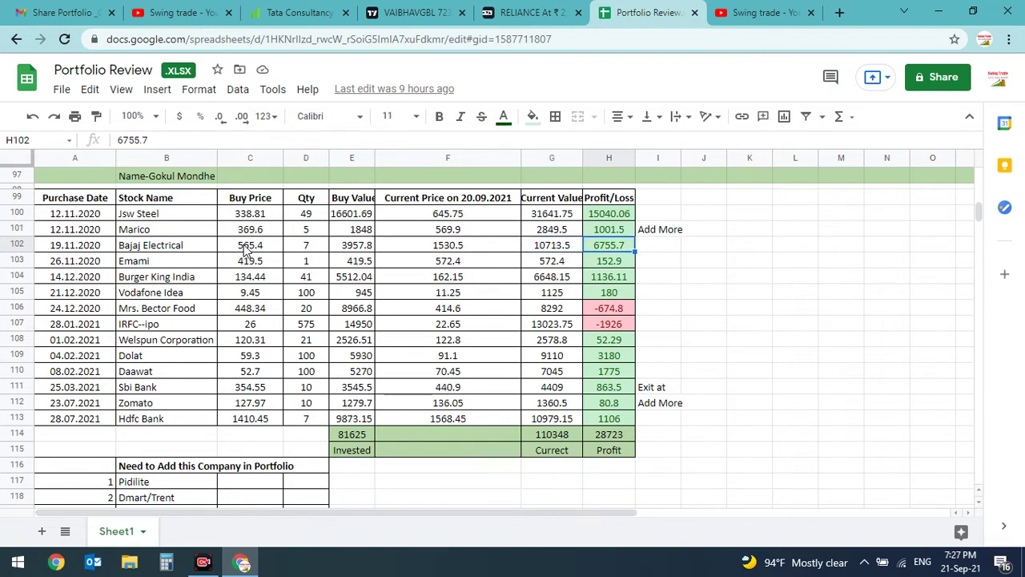
key(Up)
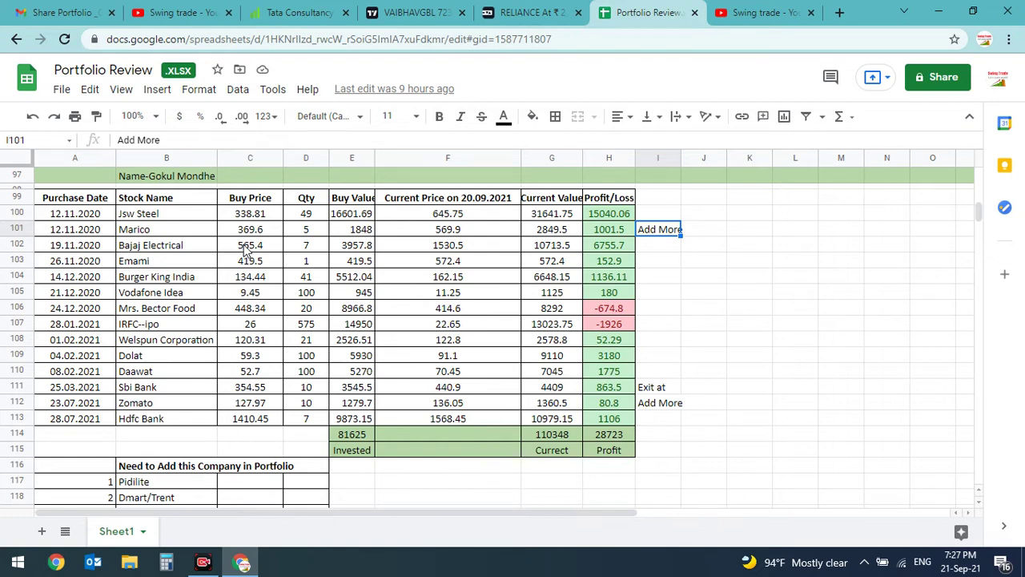
Switch to Screener, search for "marico" and open the Marico Ltd company page.
click(285, 13)
click(734, 77)
text(ma)
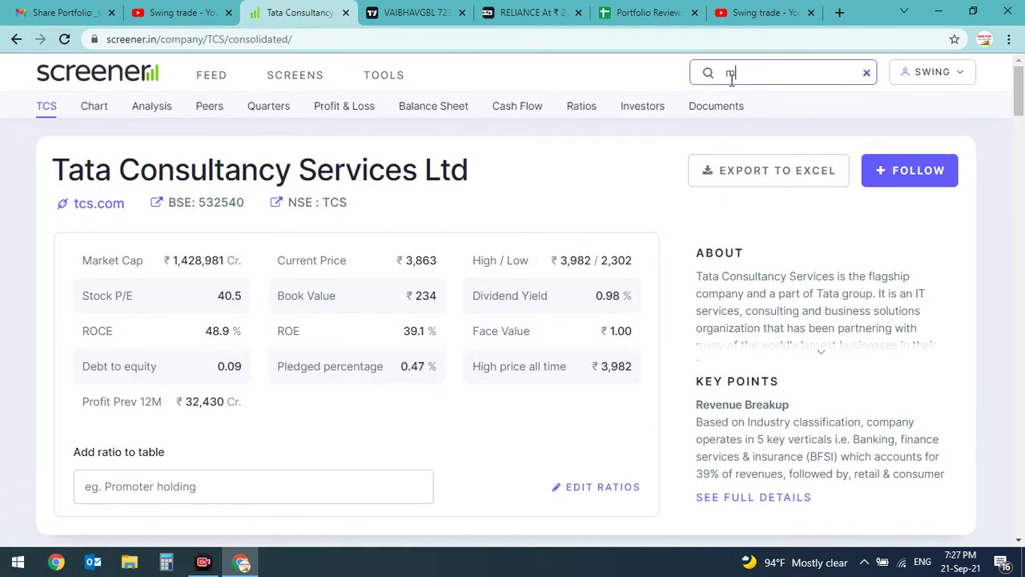
text(ru)
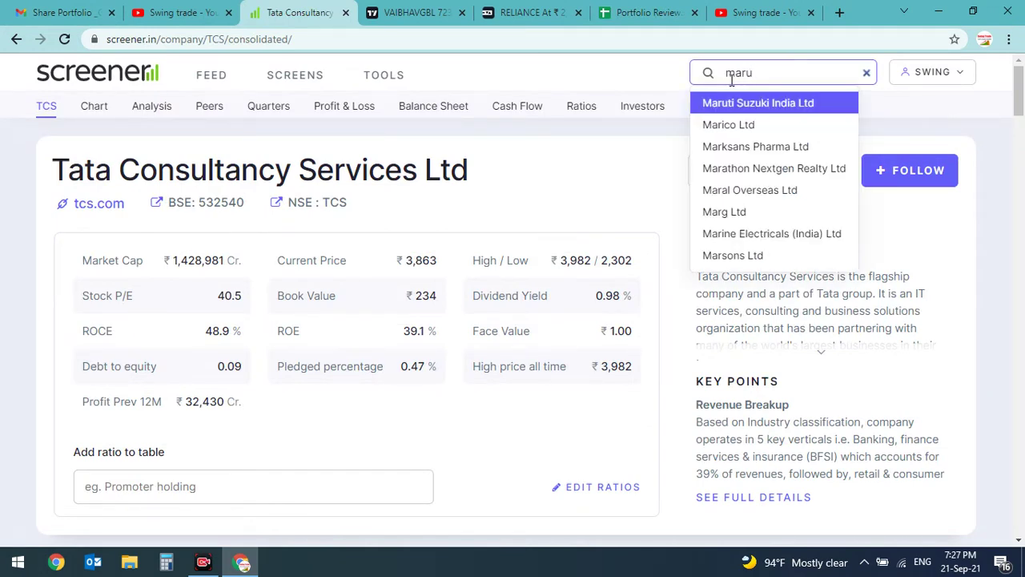
key(BackSpace)
text(ico)
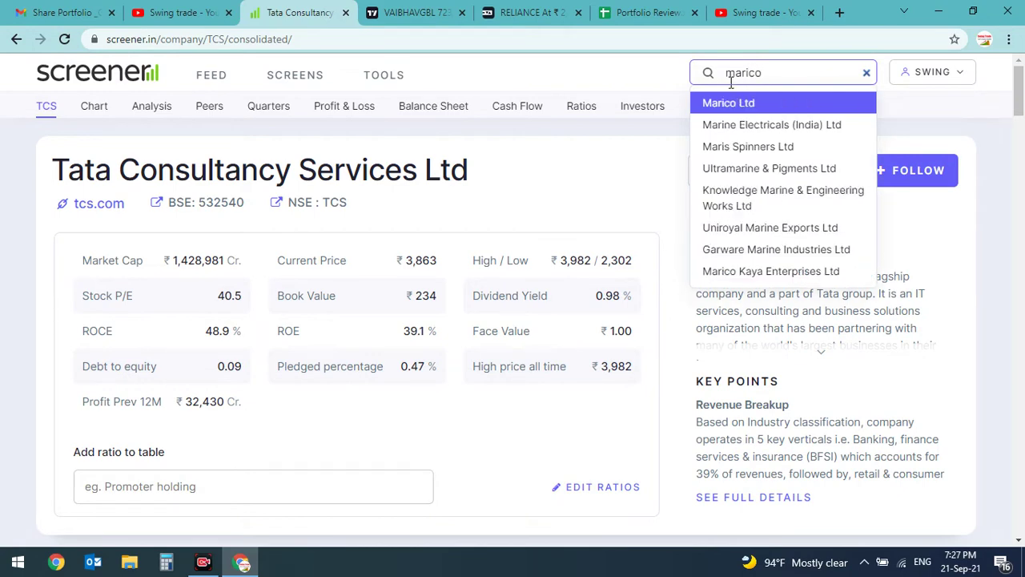
click(720, 108)
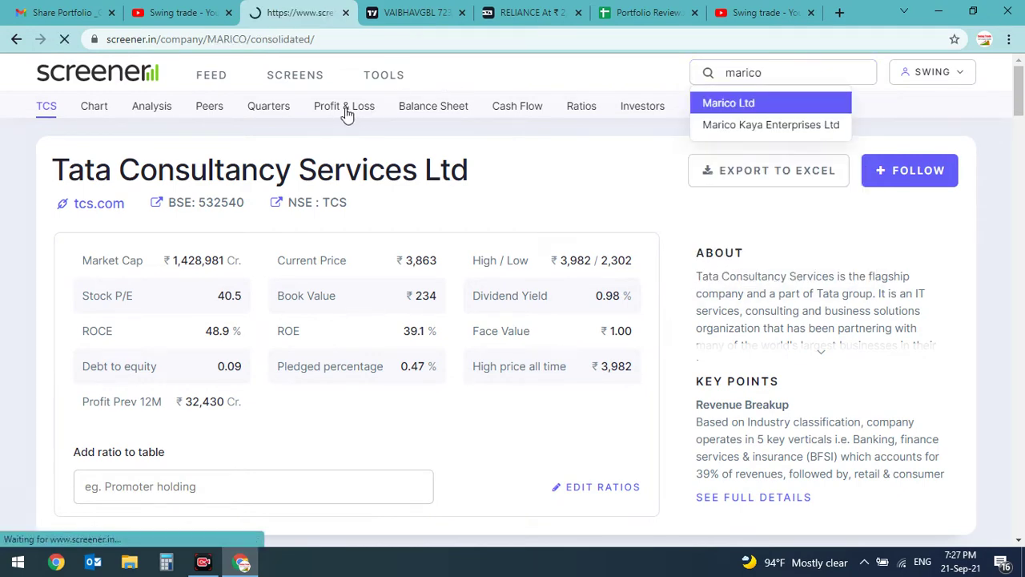
View Marico's growth figures in the Profit & Loss section and highlight the 10-year Stock Price CAGR.
click(345, 109)
scroll(597, 232, down, 8)
scroll(609, 265, up, 3)
scroll(609, 262, up, 1)
drag(681, 270, 703, 267)
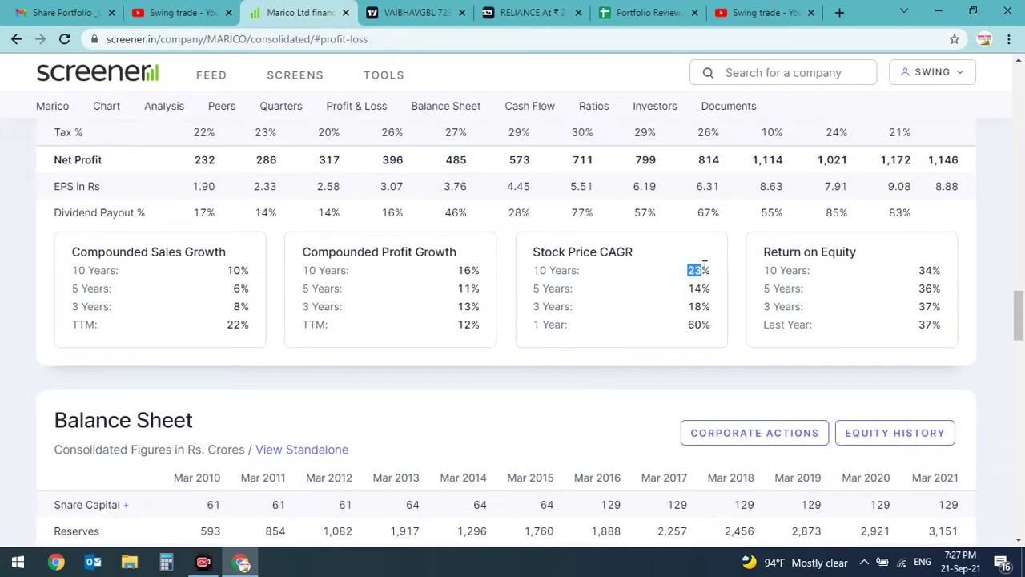
Show Marico's price chart over the Max period and over 5Yr.
click(42, 106)
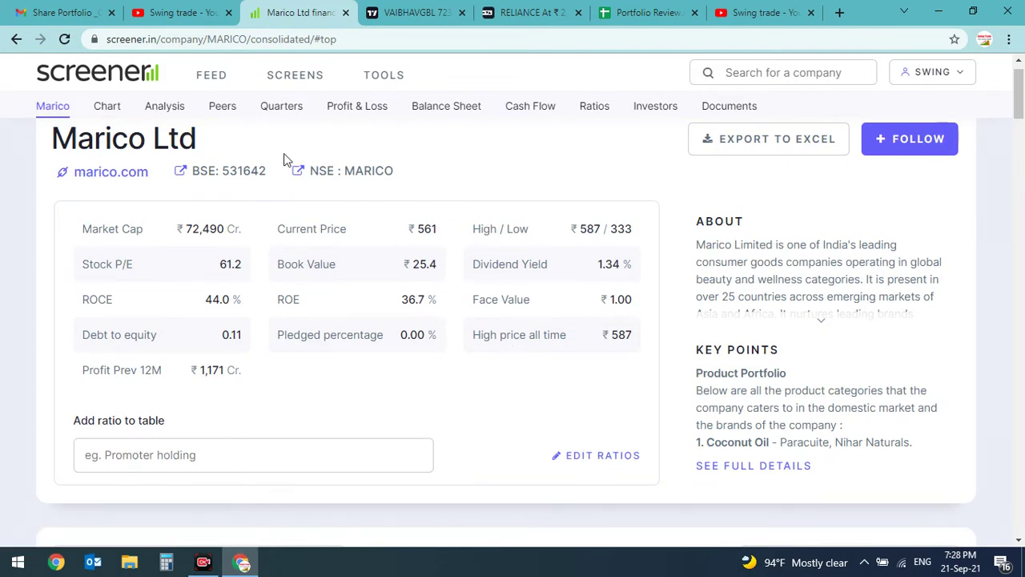
click(107, 111)
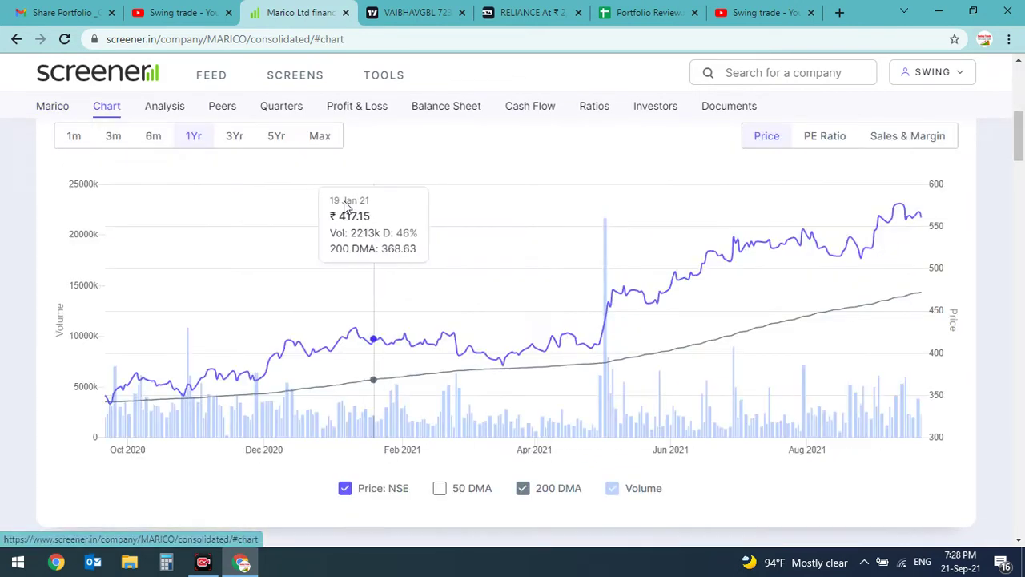
click(320, 135)
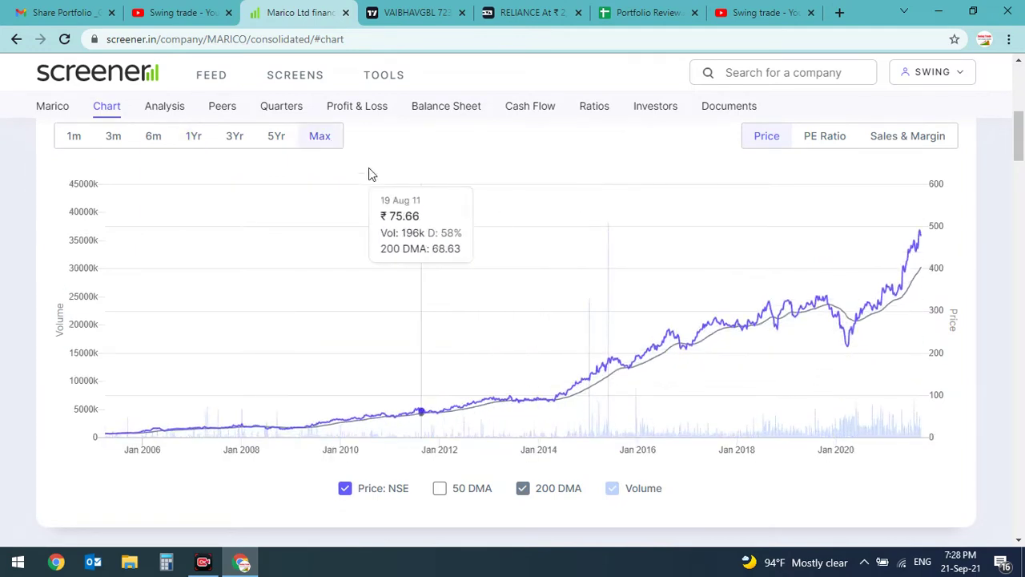
click(275, 135)
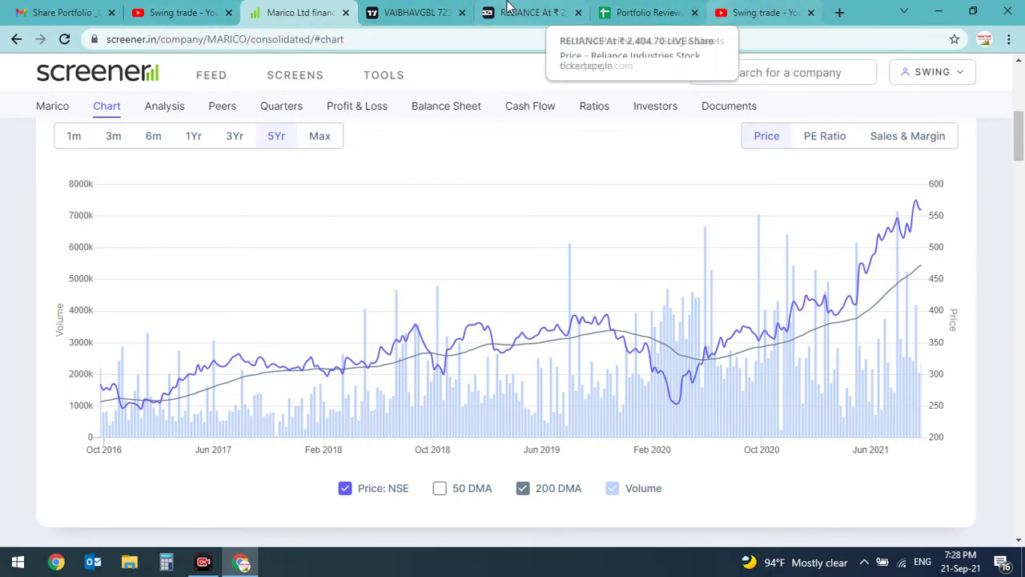
Return to the Portfolio Review spreadsheet and go through the Bajaj Electrical row from stock name to profit/loss.
click(646, 12)
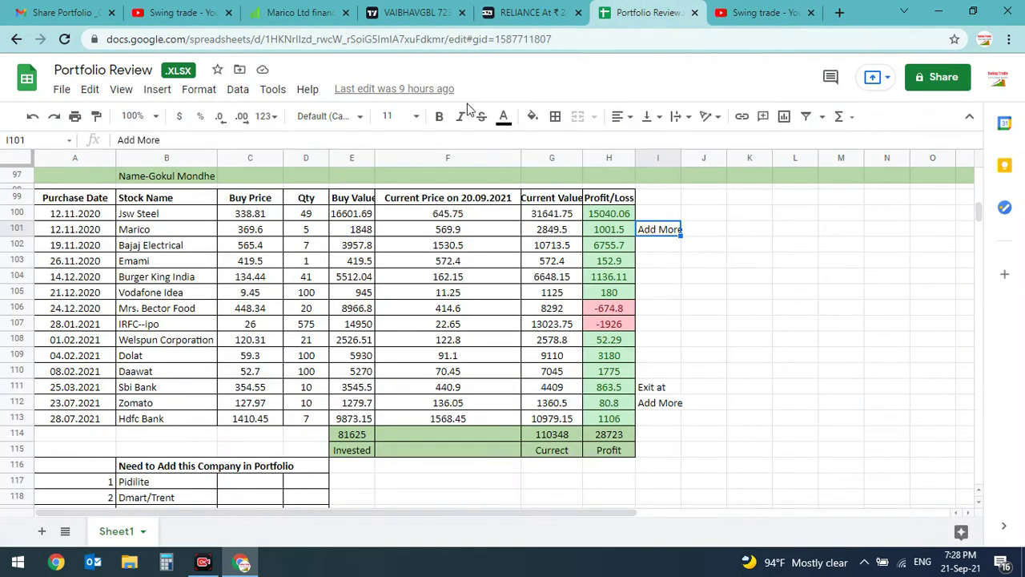
click(134, 245)
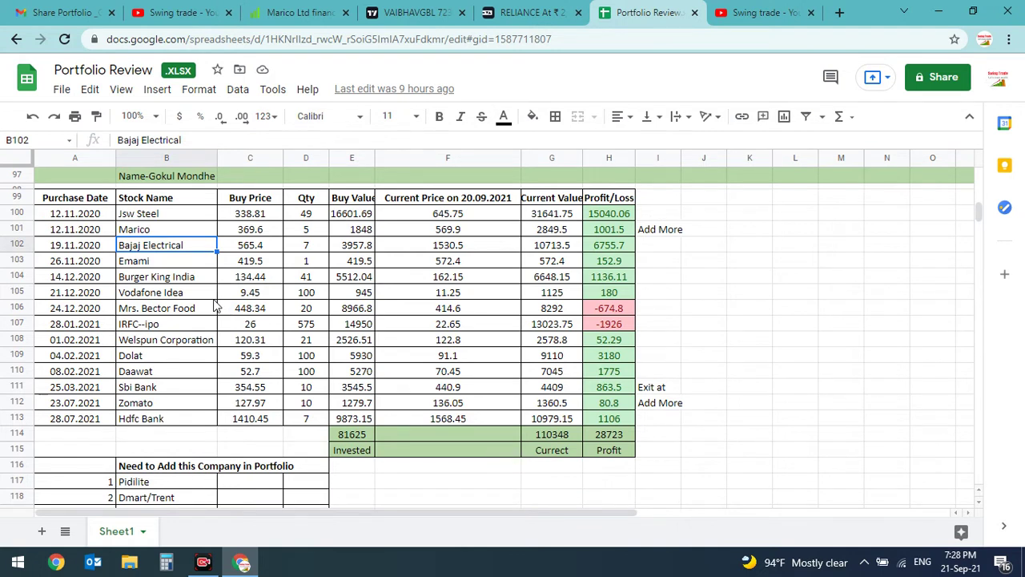
key(Right)
key(Right)
key(Right)
key(Right)
key(Right)
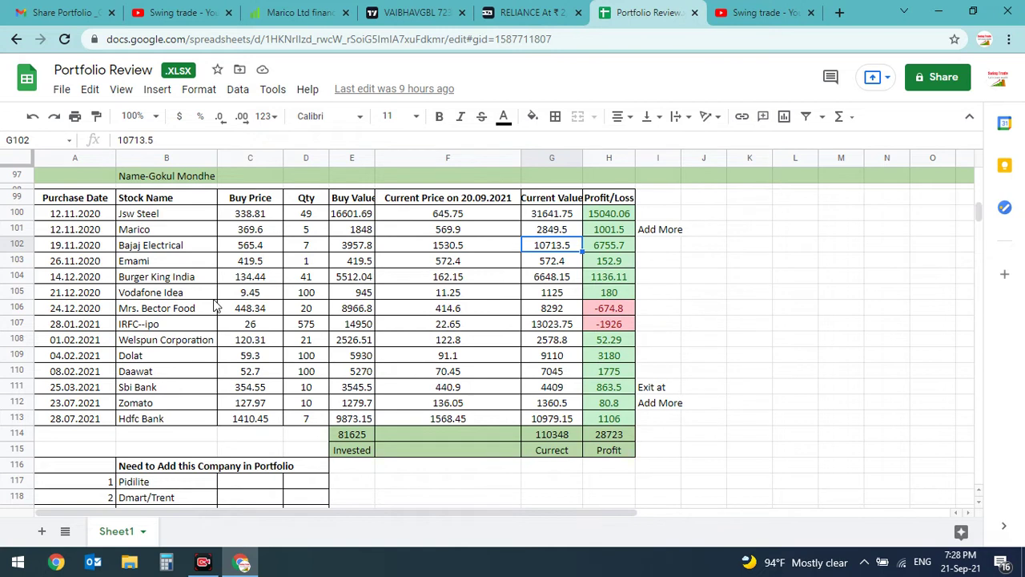
key(Right)
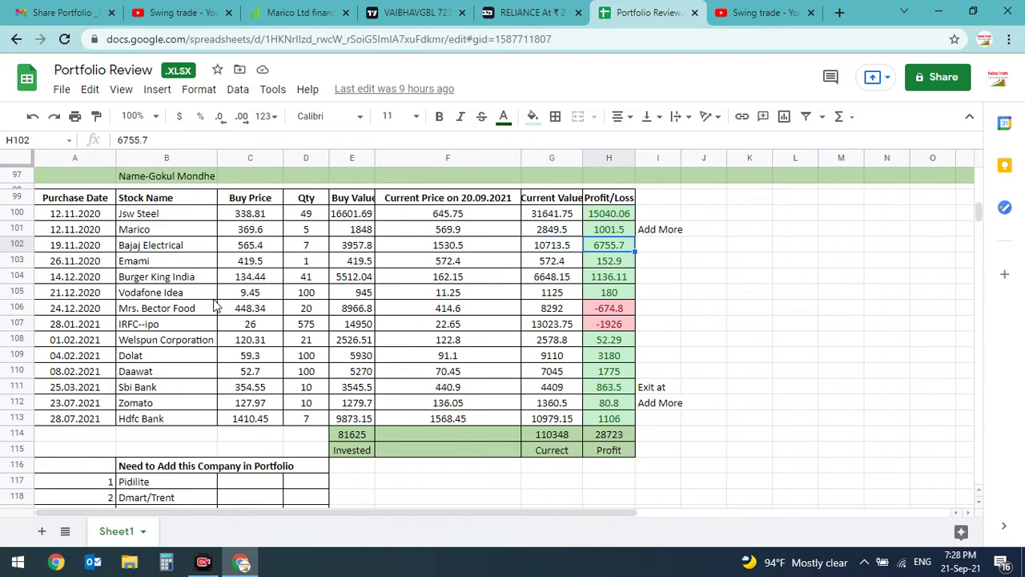
Move to the Emami row and look over its purchase date, stock name, buy price and quantity.
key(Down)
key(Left)
key(Left)
key(Left)
key(Left)
key(Left)
key(Left)
key(Left)
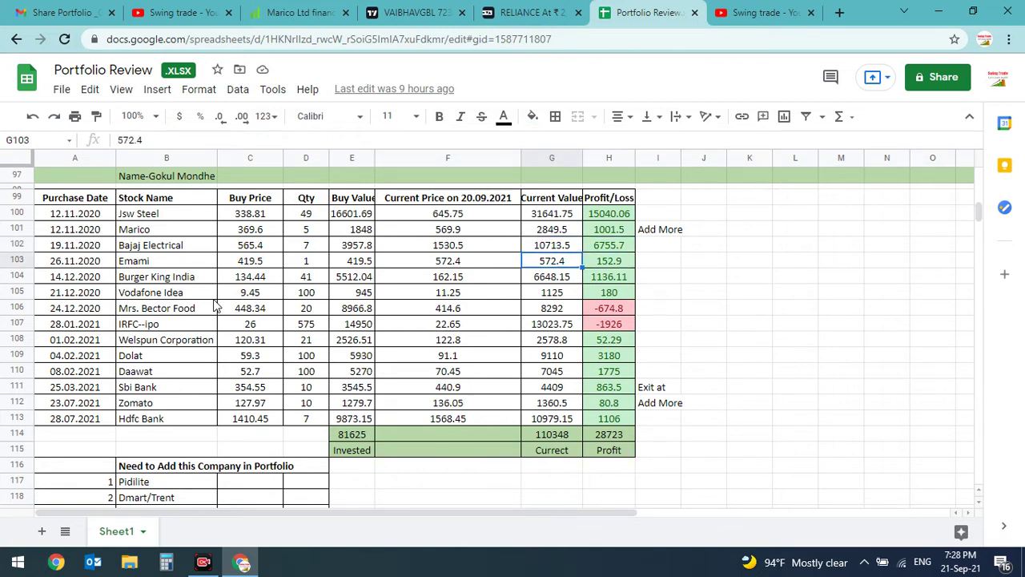
key(Right)
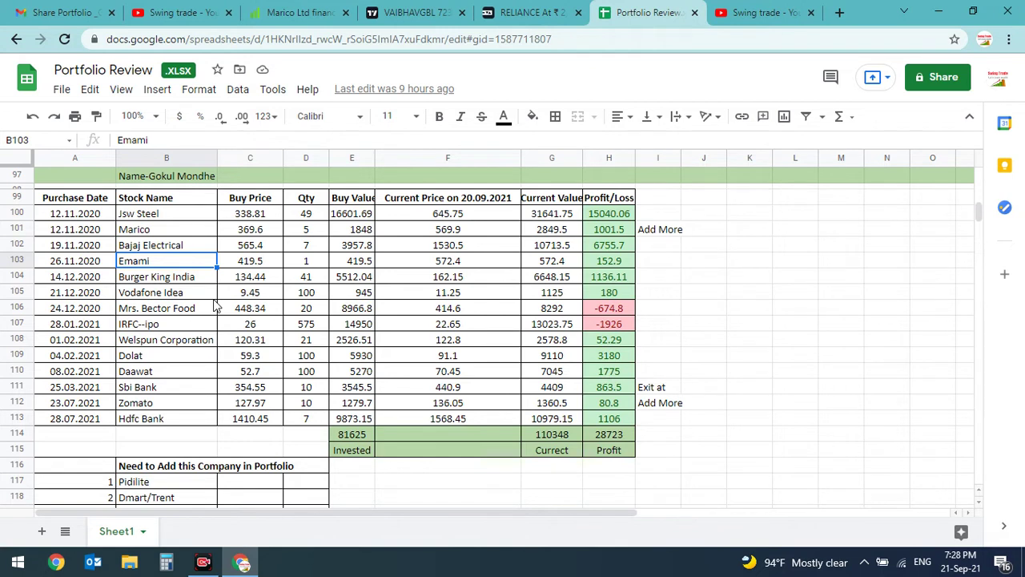
key(Right)
key(Right)
key(Right)
key(Left)
key(Left)
key(Left)
Compare the Marico, Bajaj Electrical and Emami stock names, leaving the Emami name cell without an edit.
key(Up)
key(Up)
key(Down)
key(Down)
key(Up)
key(Up)
key(Down)
key(Down)
text(000)
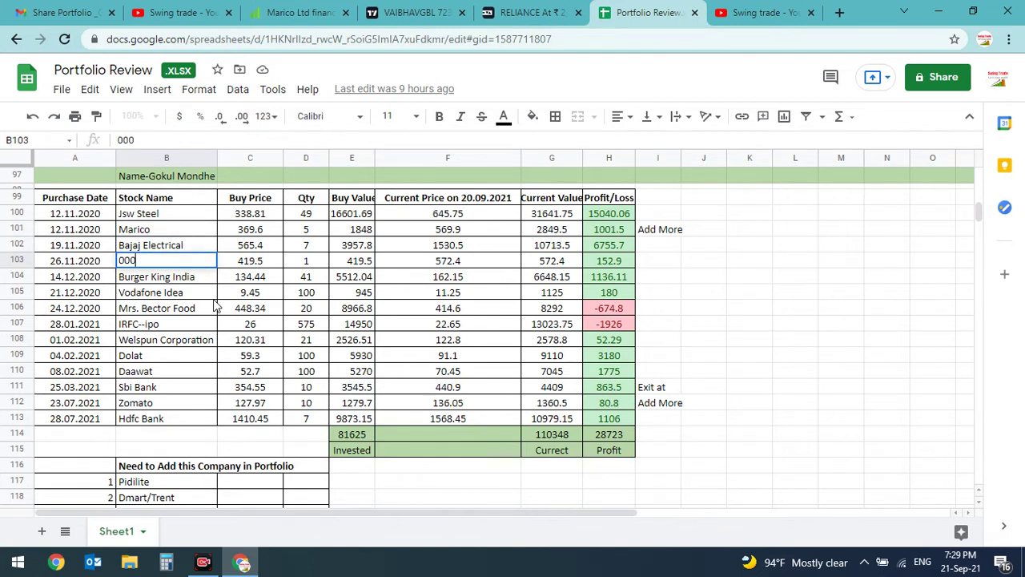
key(Escape)
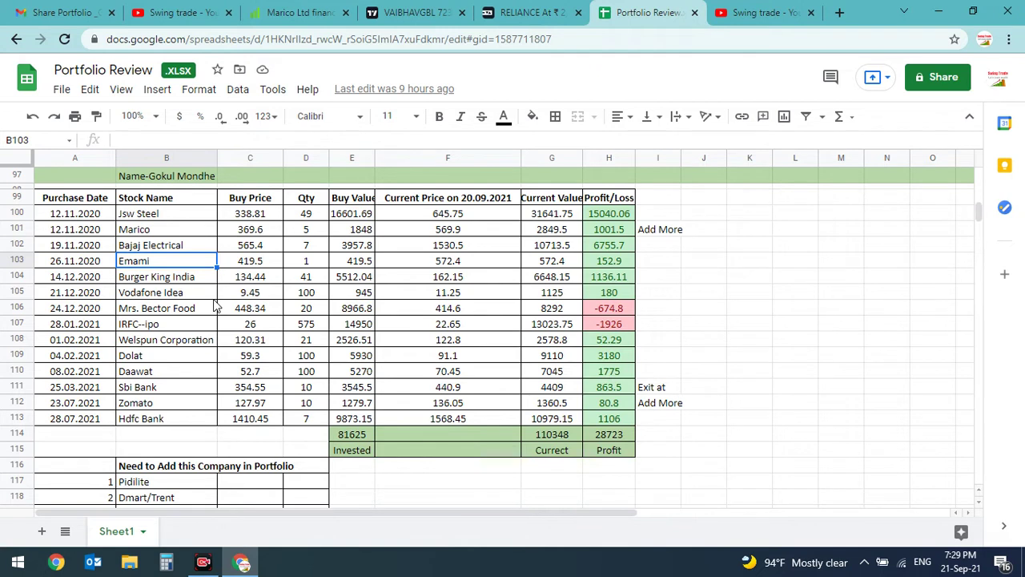
Go through the Emami row from its buy price to its current value.
key(Right)
key(Right)
key(Right)
key(Right)
key(Right)
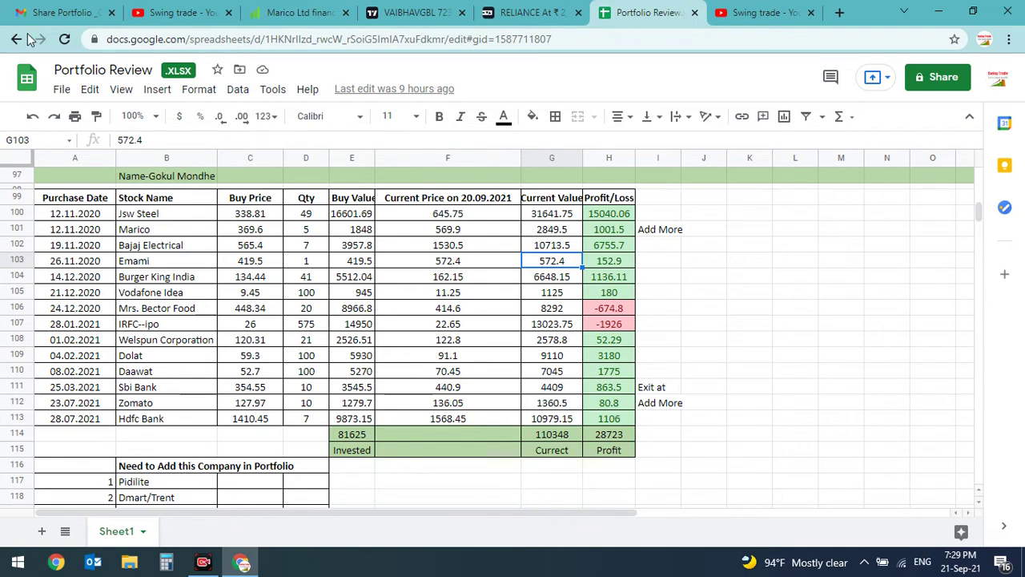
Open Emami Ltd on Screener and examine its profit and loss figures and 10-year stock price CAGR.
click(298, 13)
click(725, 72)
text(emami)
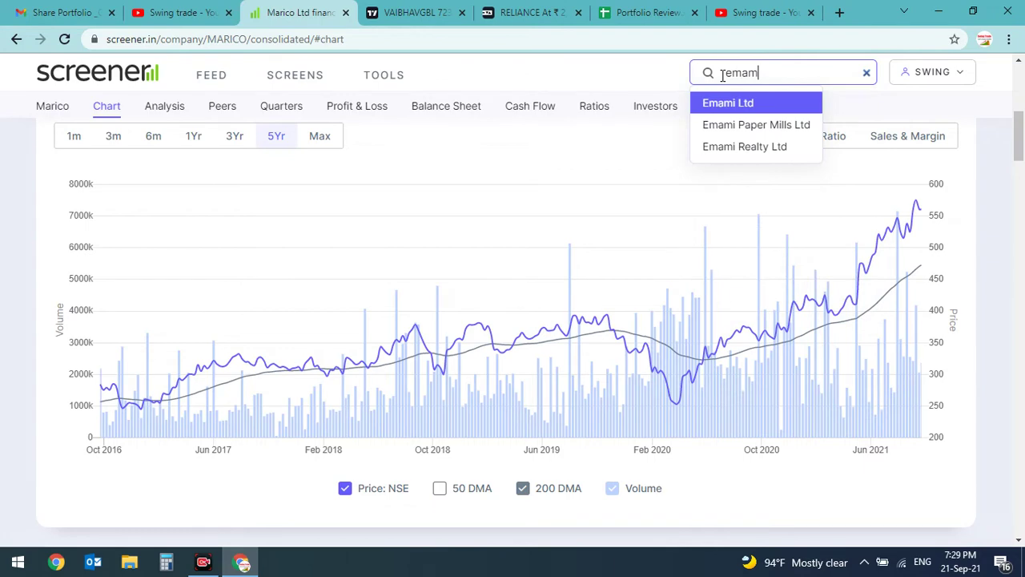
click(727, 104)
click(372, 107)
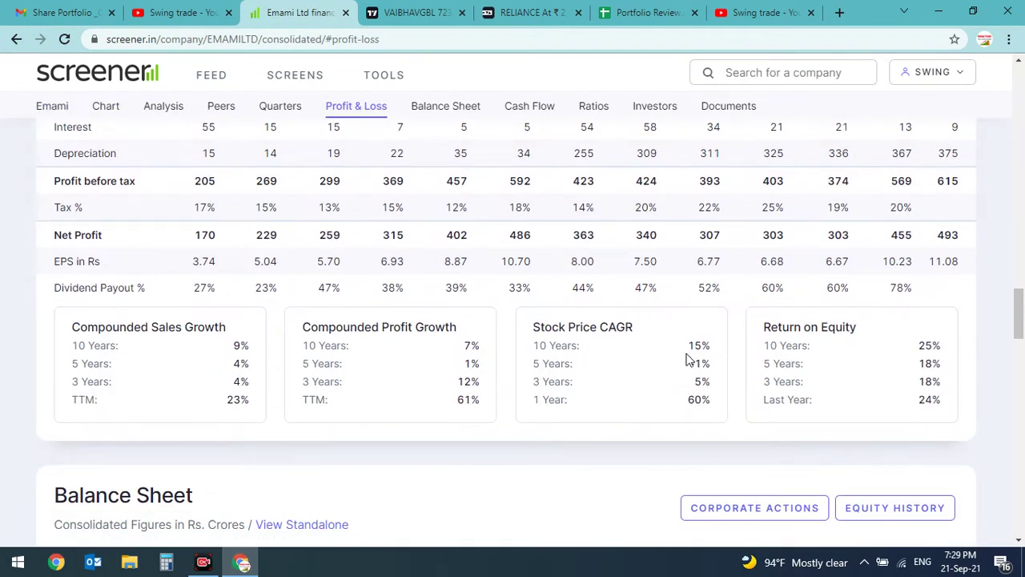
drag(682, 352, 730, 349)
scroll(893, 307, up, 2)
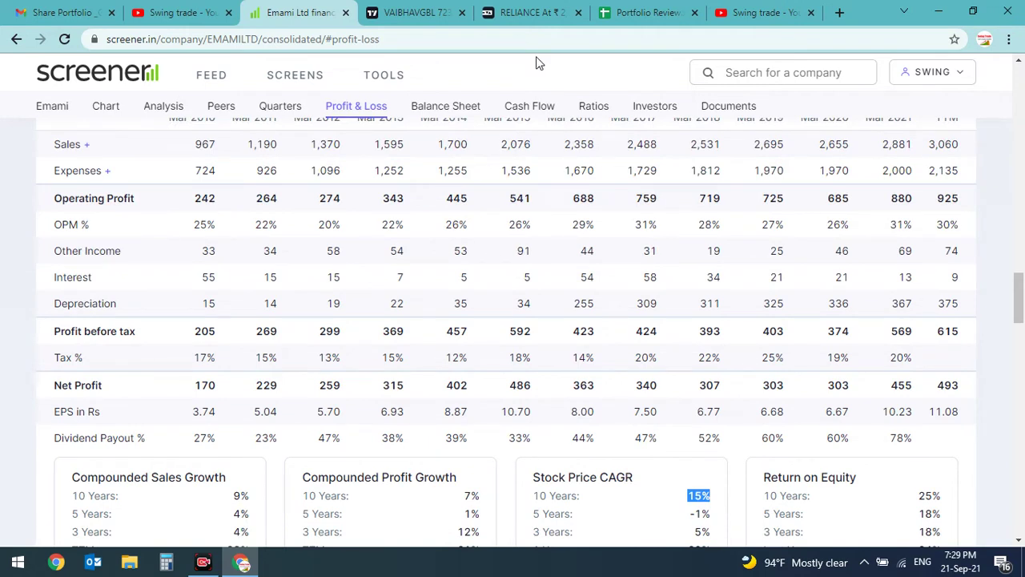
Return to the Portfolio Review spreadsheet and go through the Burger King India row from stock name to current value.
click(645, 13)
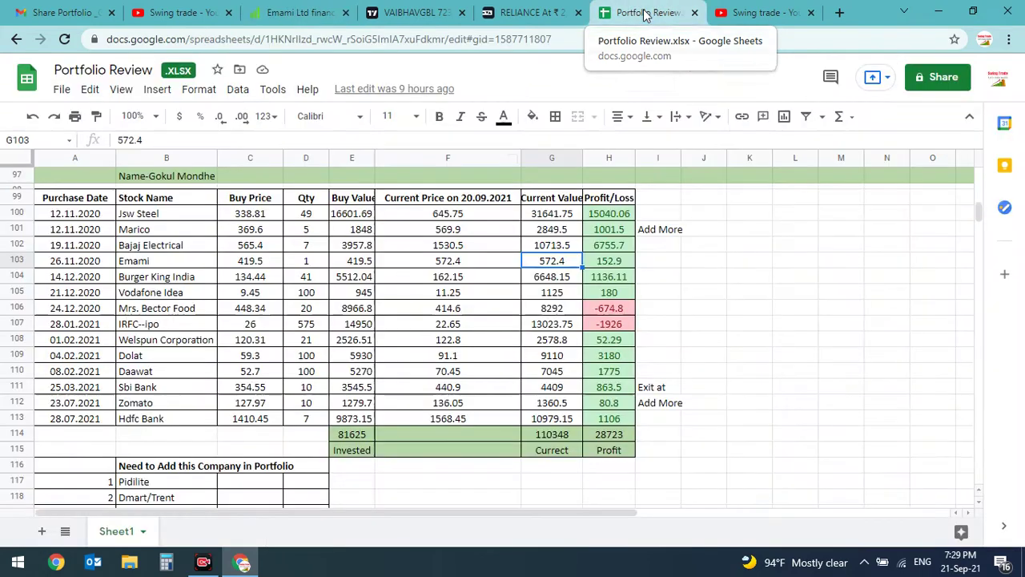
click(158, 282)
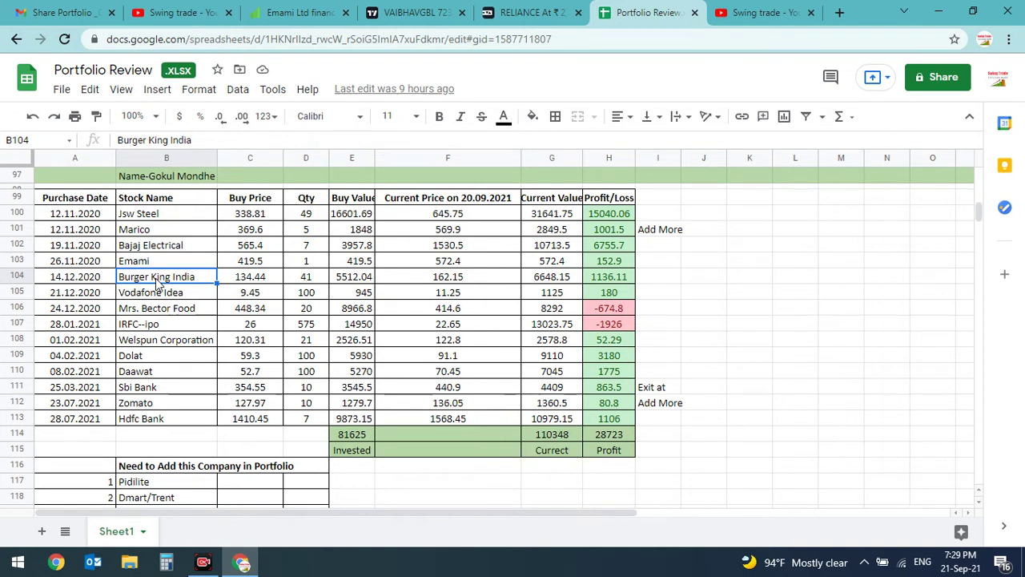
key(Right)
key(Right)
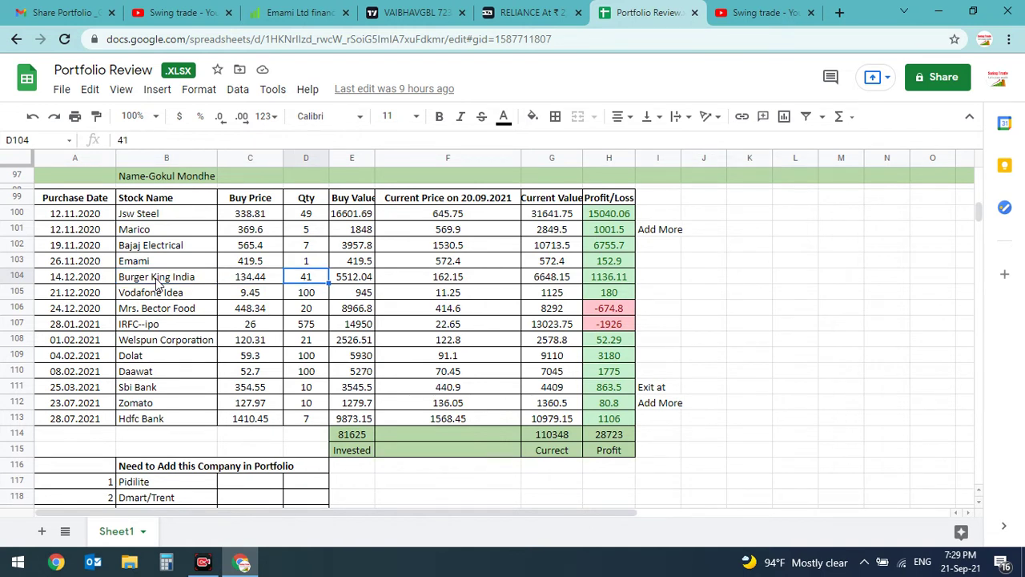
key(Right)
key(Right)
key(Right)
Move to the Vodafone Idea row and go through it from stock name to profit/loss.
key(Down)
key(Left)
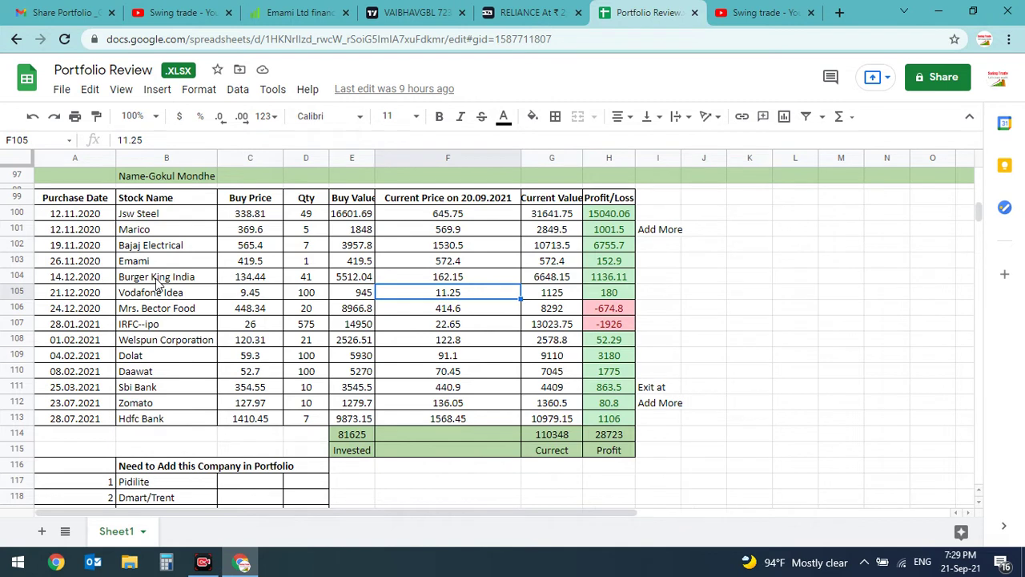
key(Left)
key(Left)
key(Left)
key(Left)
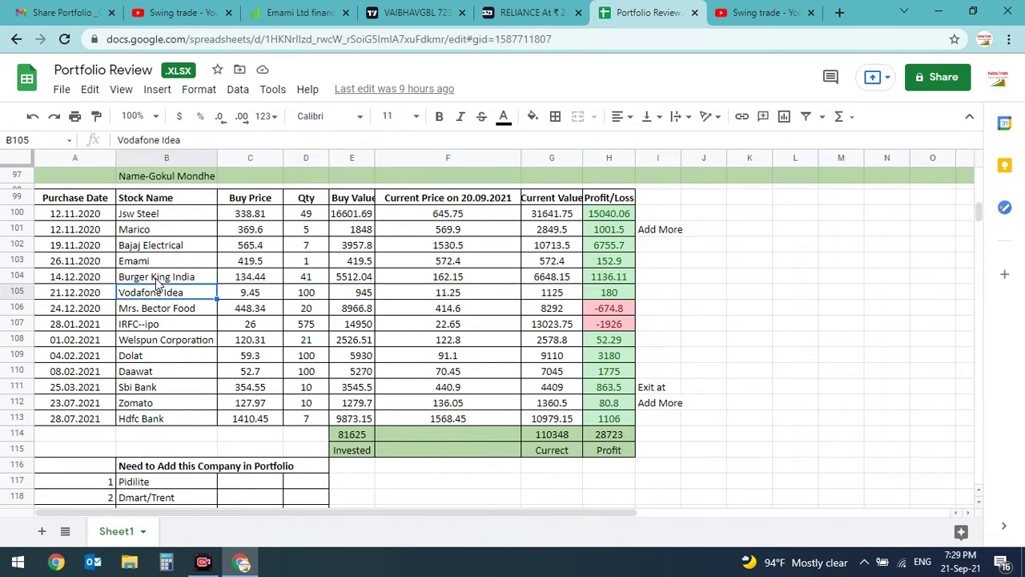
key(Right)
key(Right)
key(Right)
key(Right)
key(Right)
key(Right)
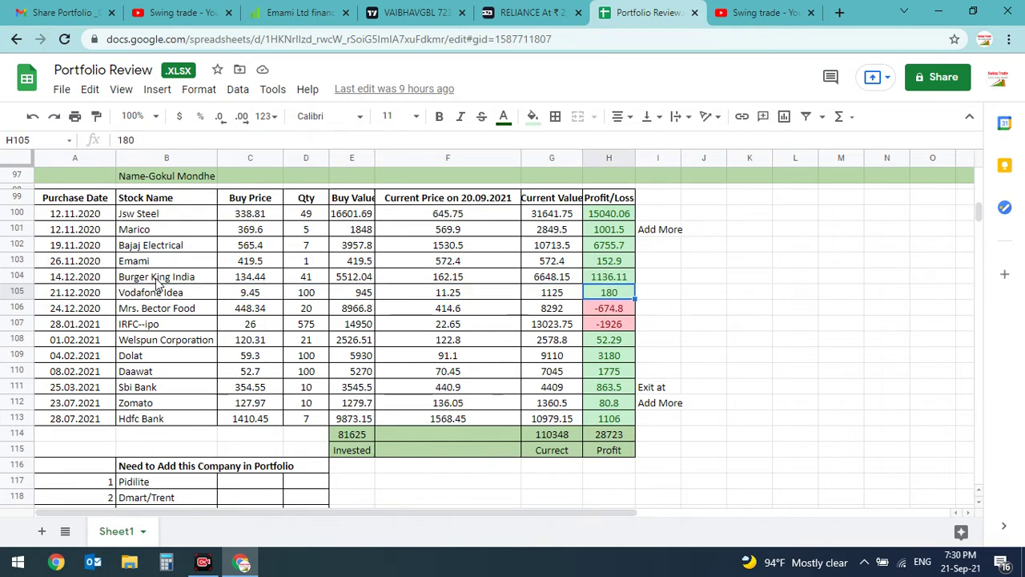
Look over the Vodafone Idea row once more, starting from its purchase date.
key(Left)
key(Left)
key(Left)
key(Left)
key(Left)
key(Left)
key(Left)
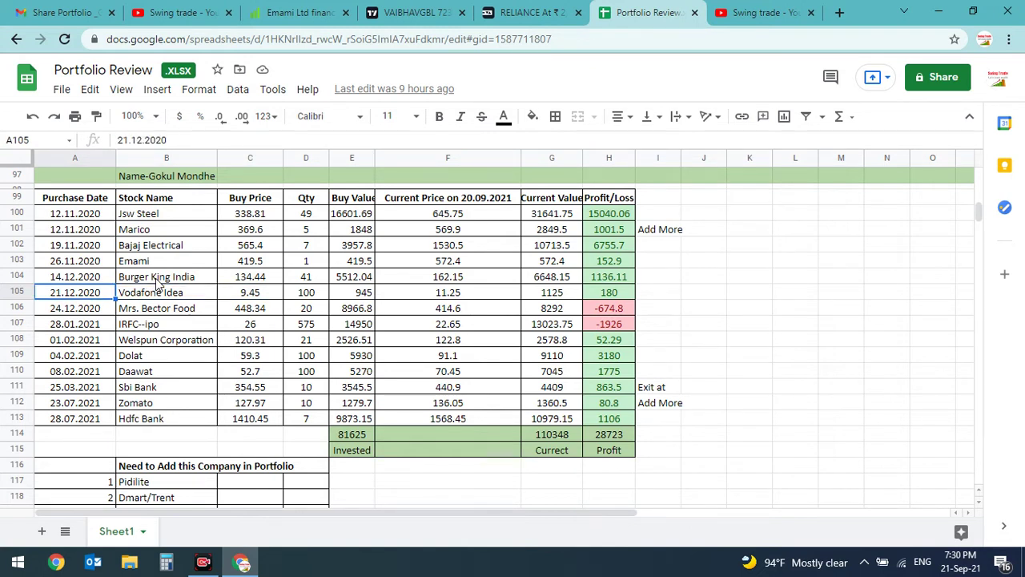
key(Right)
key(Right)
key(Right)
key(Right)
key(Right)
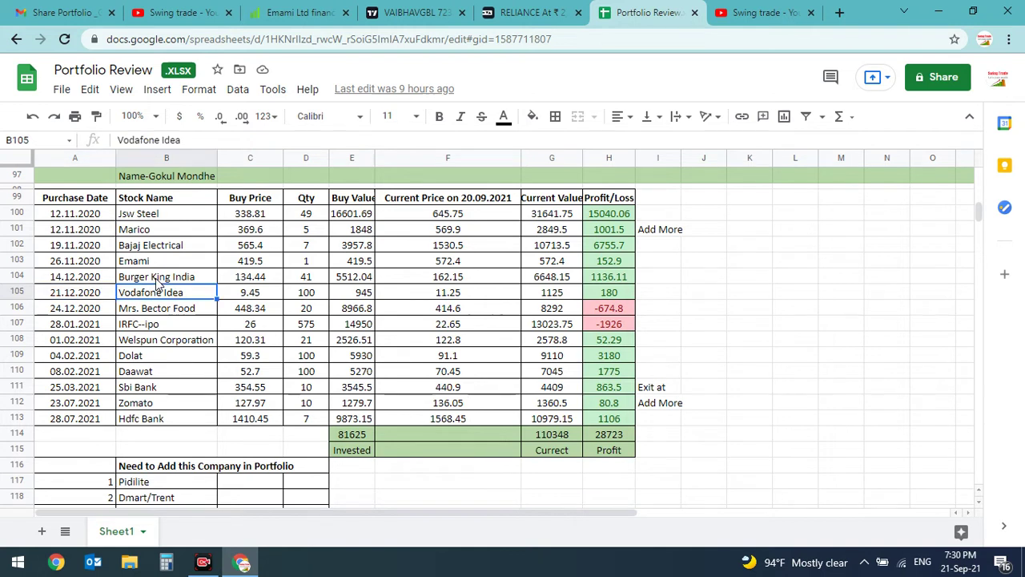
Move to the Mrs. Bector Food row and go through its quantity, buy value, current price and profit/loss.
key(Down)
key(Left)
key(Left)
key(Left)
key(Left)
key(Left)
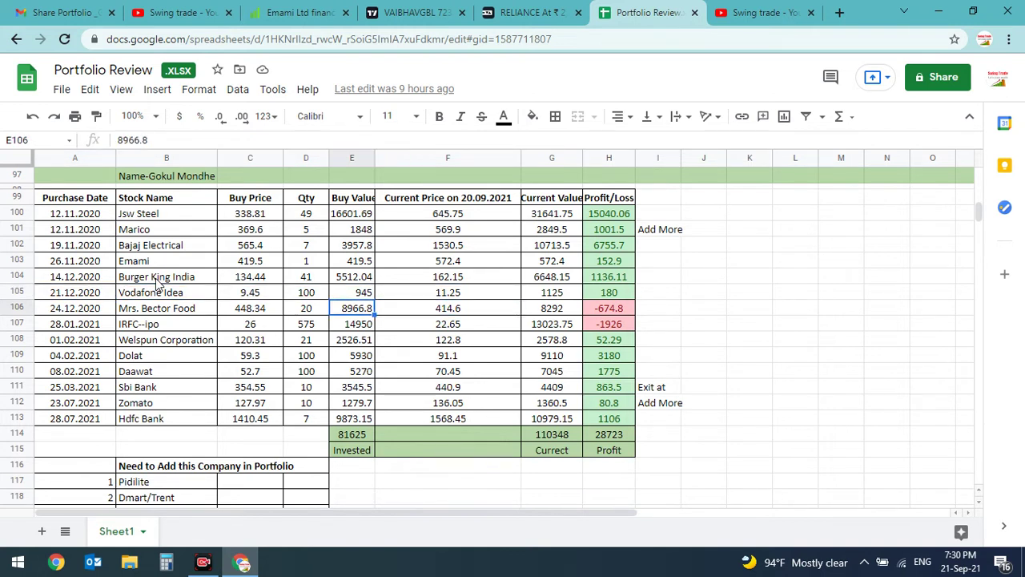
key(Right)
key(Right)
key(Right)
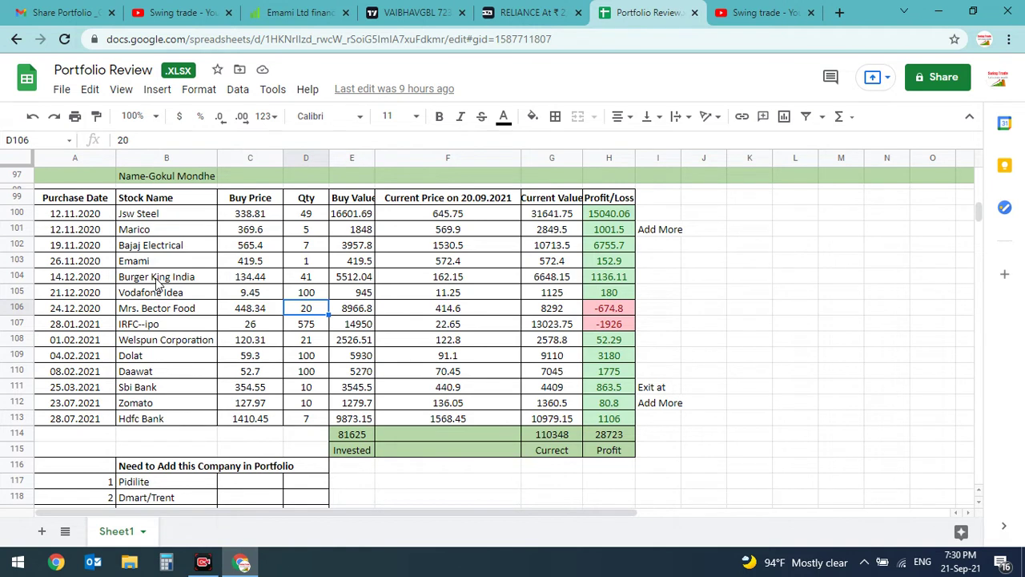
key(Right)
key(Right)
key(Right)
key(Right)
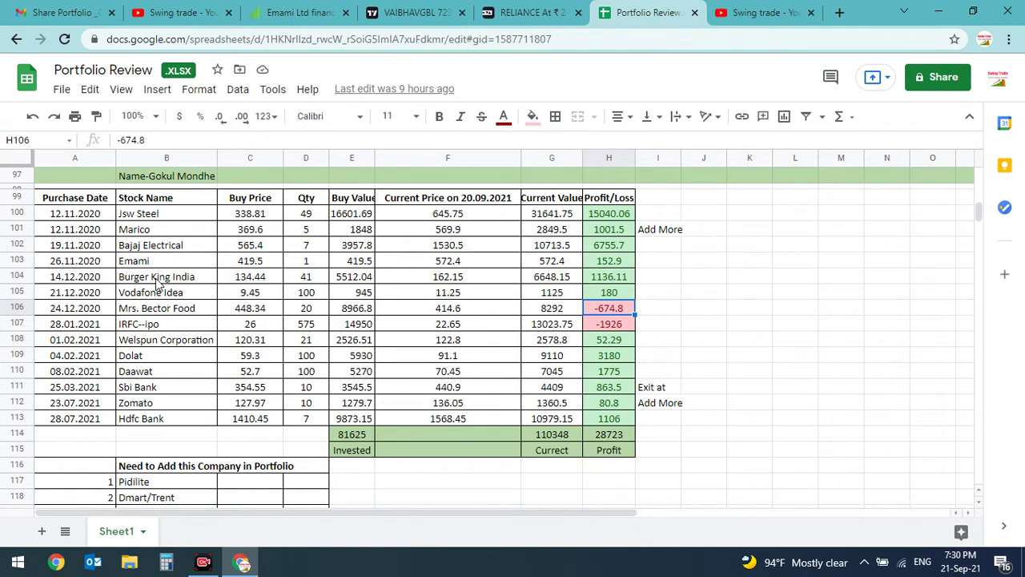
Move to the IRFC IPO row and go through it from purchase date to profit/loss.
key(Down)
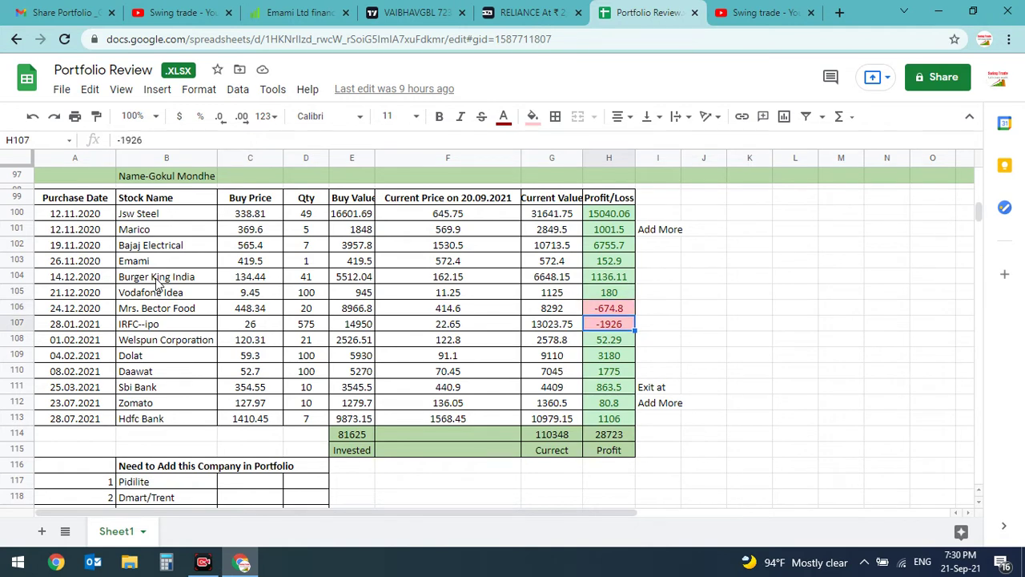
key(Left)
key(Left)
key(Left)
key(Left)
key(Left)
key(Left)
key(Left)
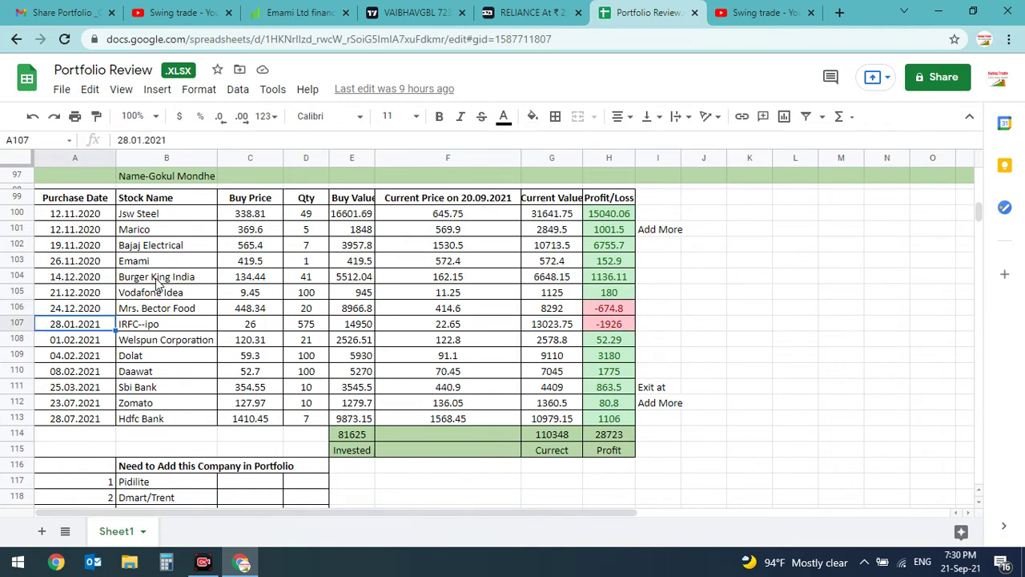
key(Right)
key(Right)
key(Right)
key(Right)
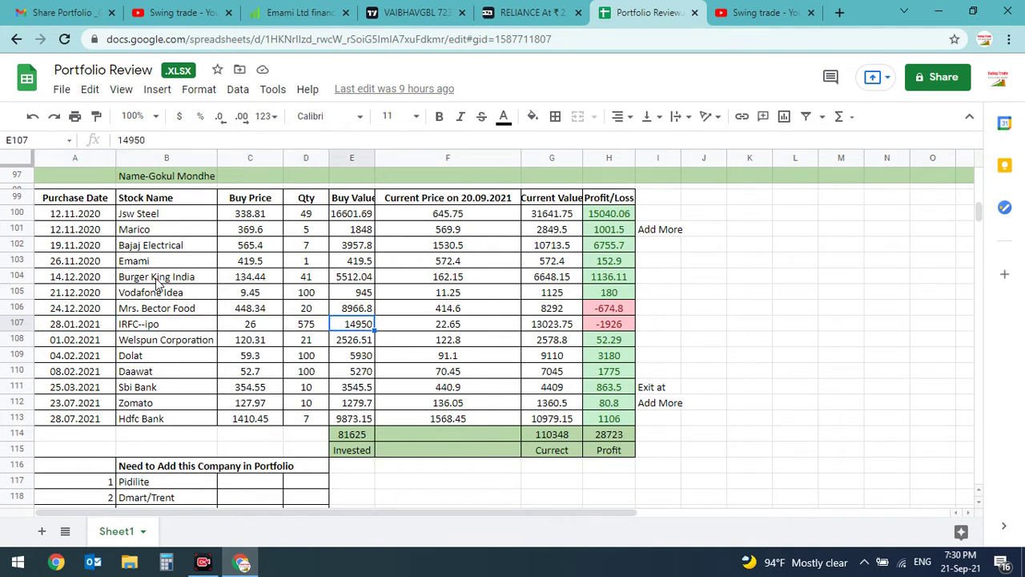
key(Right)
key(Right)
key(Right)
key(Right)
Move to the Welspun Corporation row and go through it from purchase date to profit/loss.
key(Down)
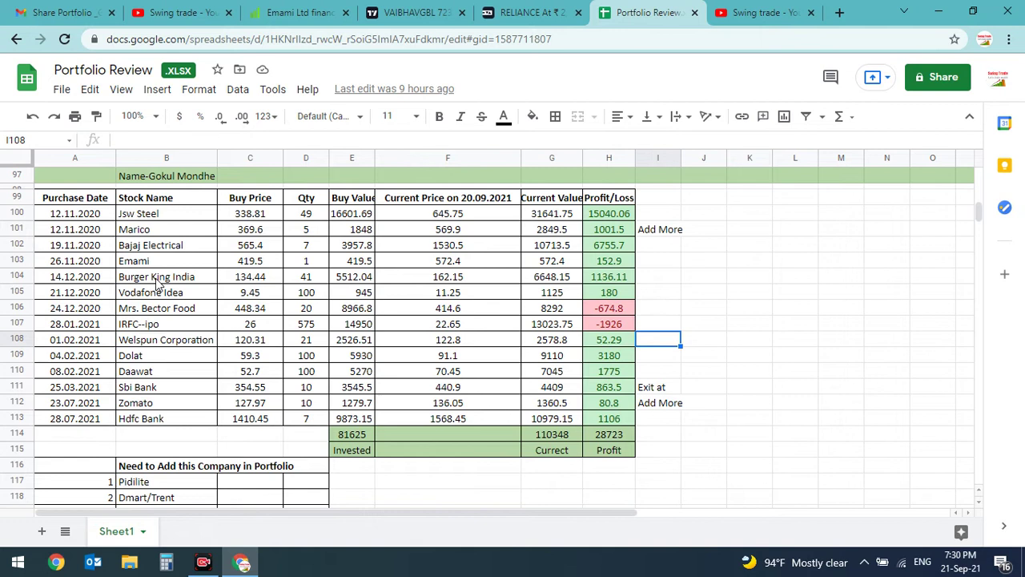
key(Left)
key(Left)
key(Left)
key(Left)
key(Left)
key(Left)
key(Left)
key(Left)
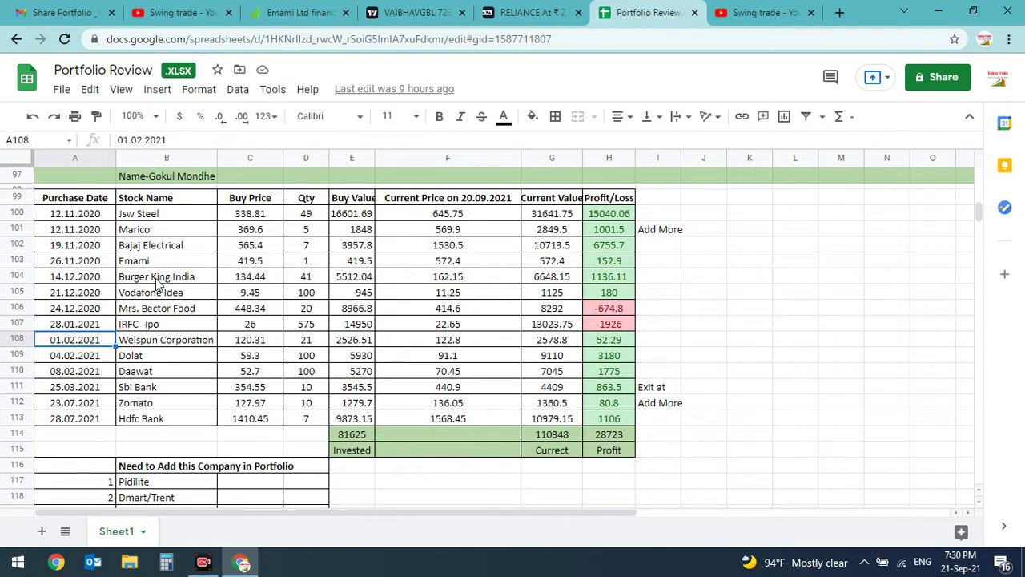
key(Right)
key(Right)
key(Right)
key(Right)
key(Right)
key(Right)
key(Right)
key(Left)
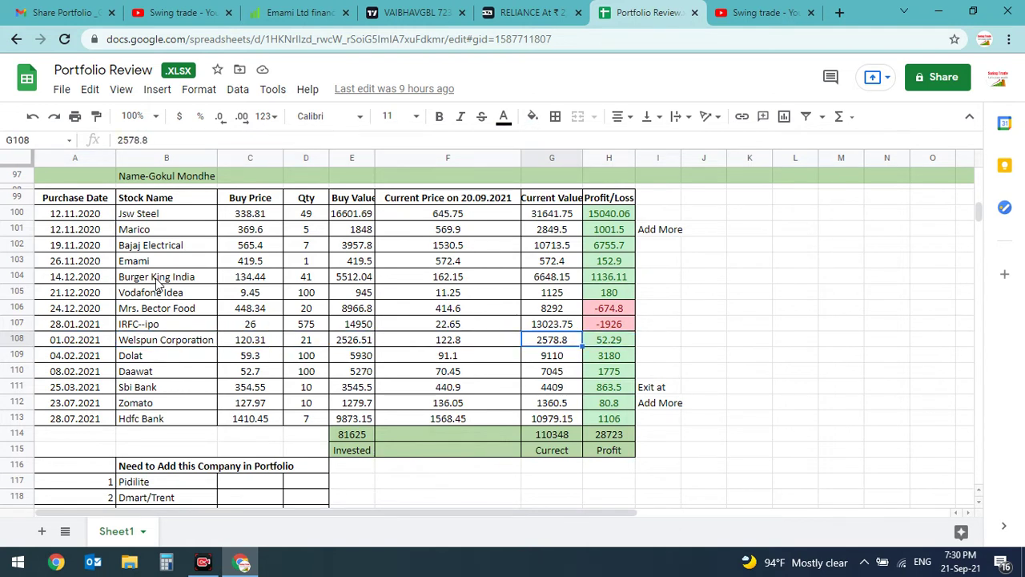
Move to the Dolat row and go through it from purchase date to profit/loss.
key(Down)
key(Left)
key(Left)
key(Left)
key(Left)
key(Left)
key(Left)
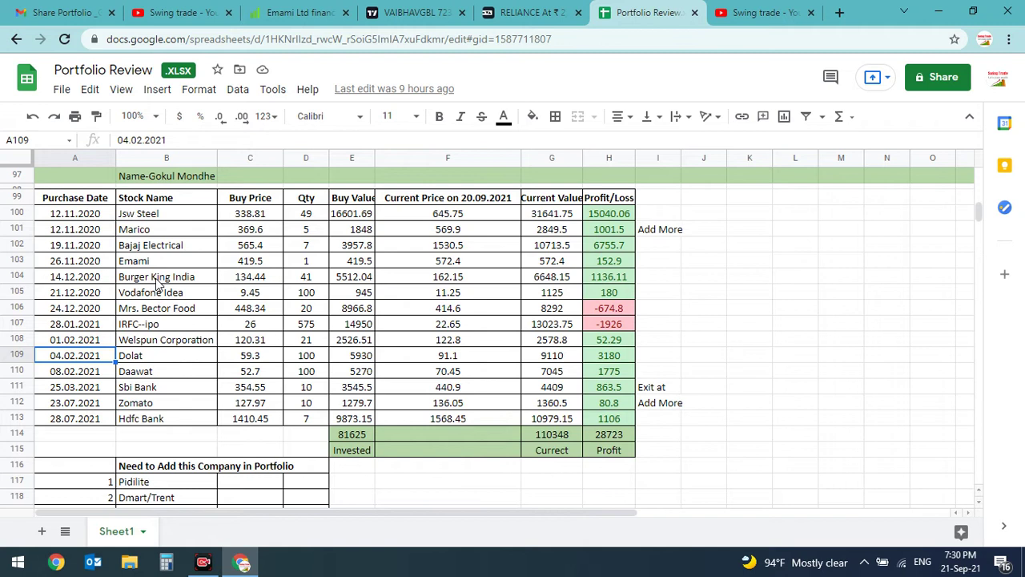
key(Right)
key(Right)
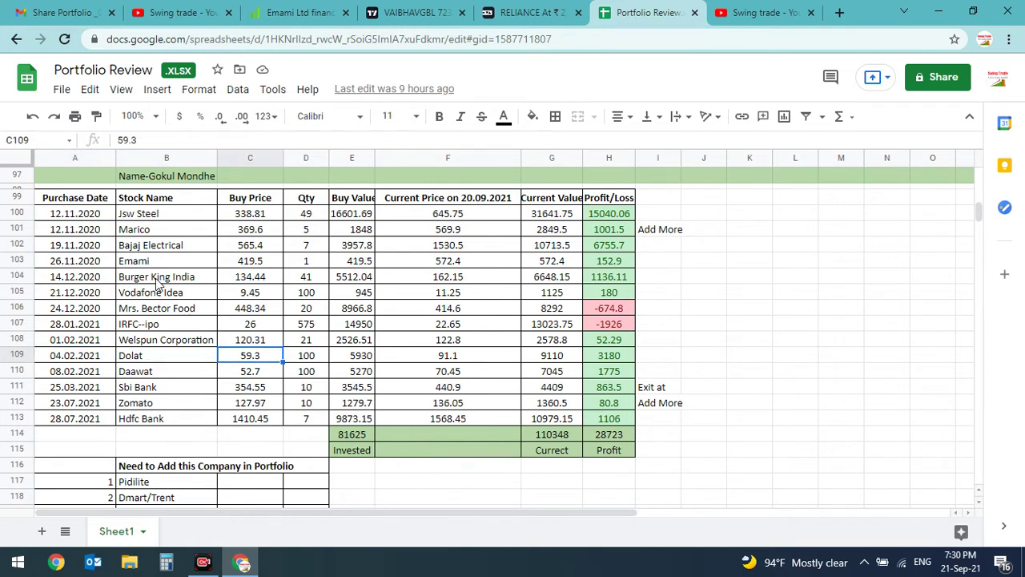
key(Right)
key(Right)
key(Right)
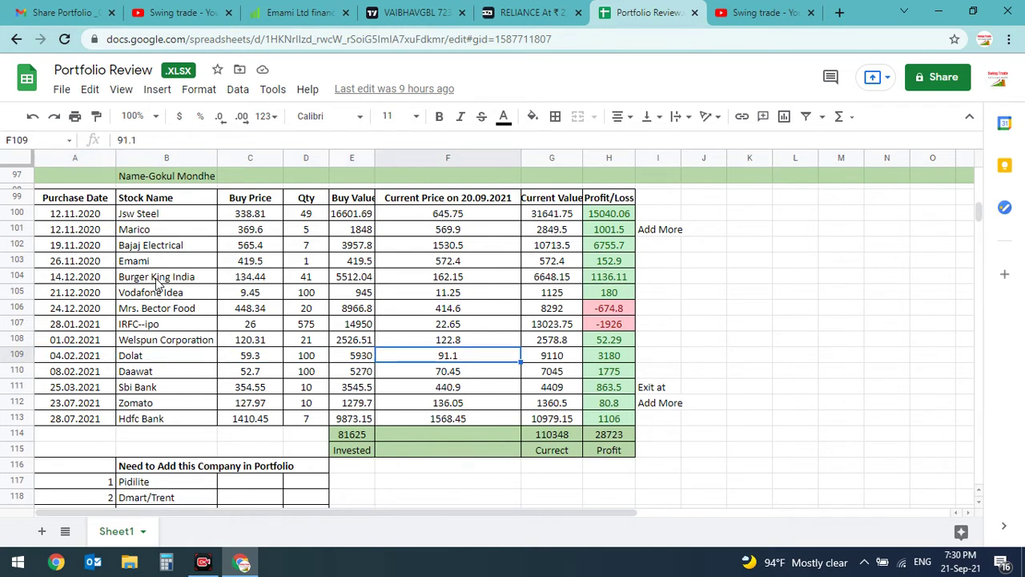
key(Right)
key(Right)
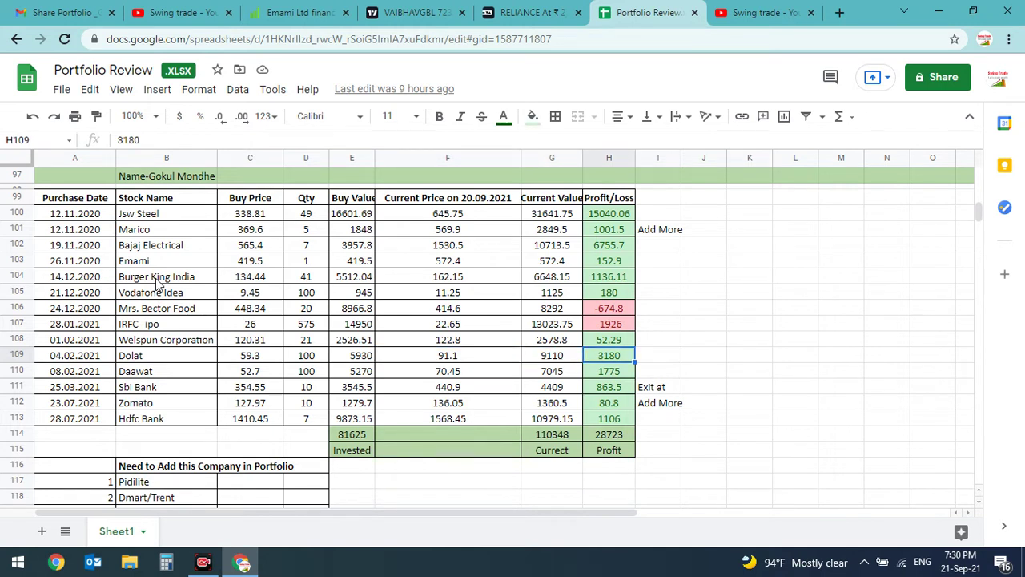
Compare Dolat's buy value with its current value and profit/loss.
key(Left)
key(Left)
key(Left)
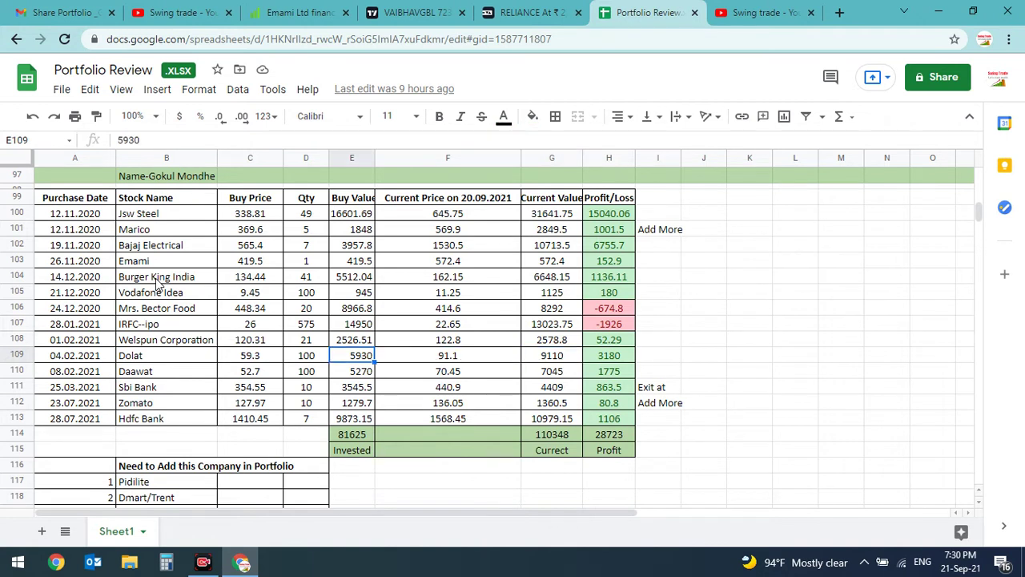
key(Right)
key(Right)
key(Right)
key(Left)
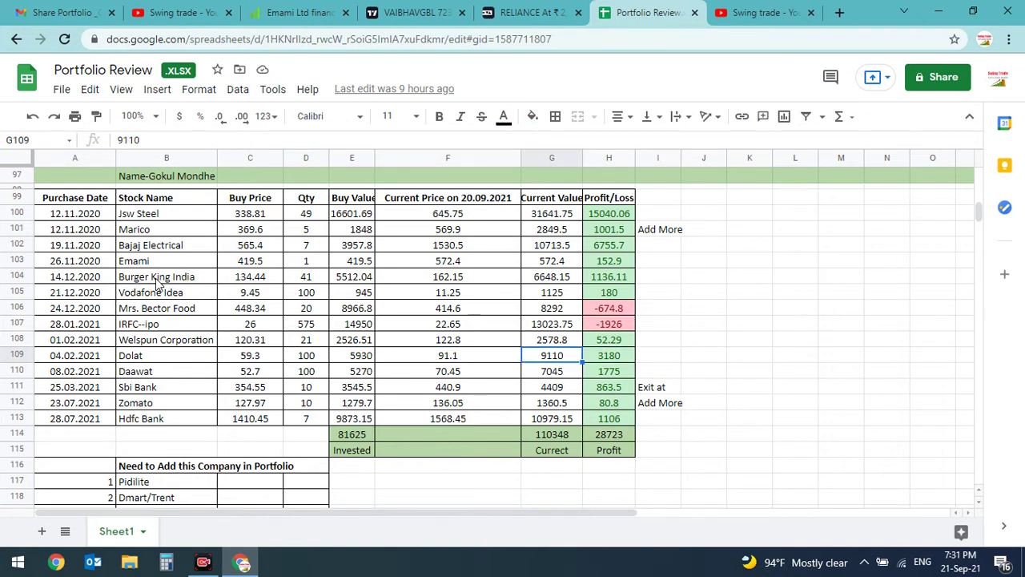
key(Right)
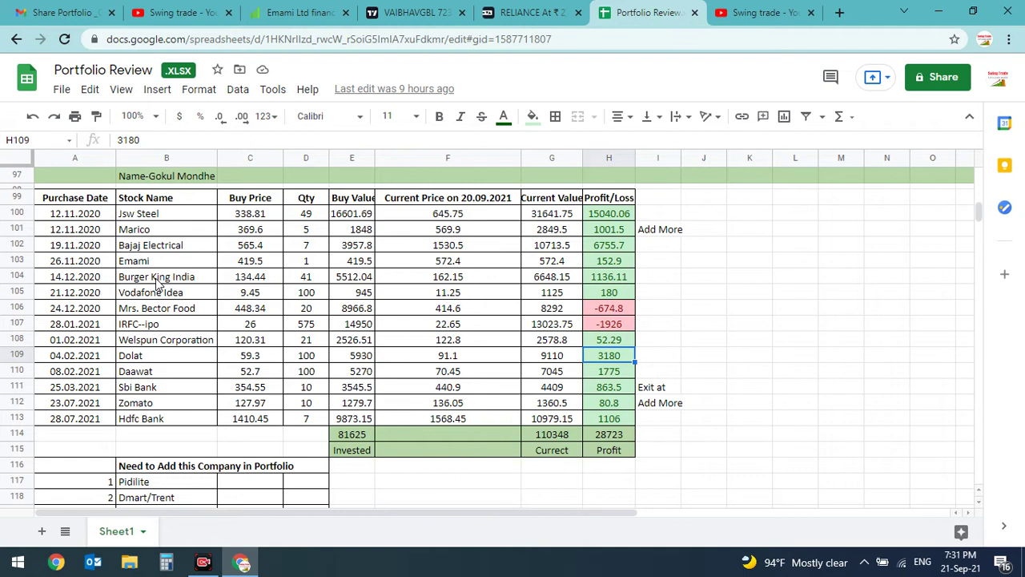
Glance at the Daawat row, then recheck the Dolat row from stock name to profit/loss.
key(Down)
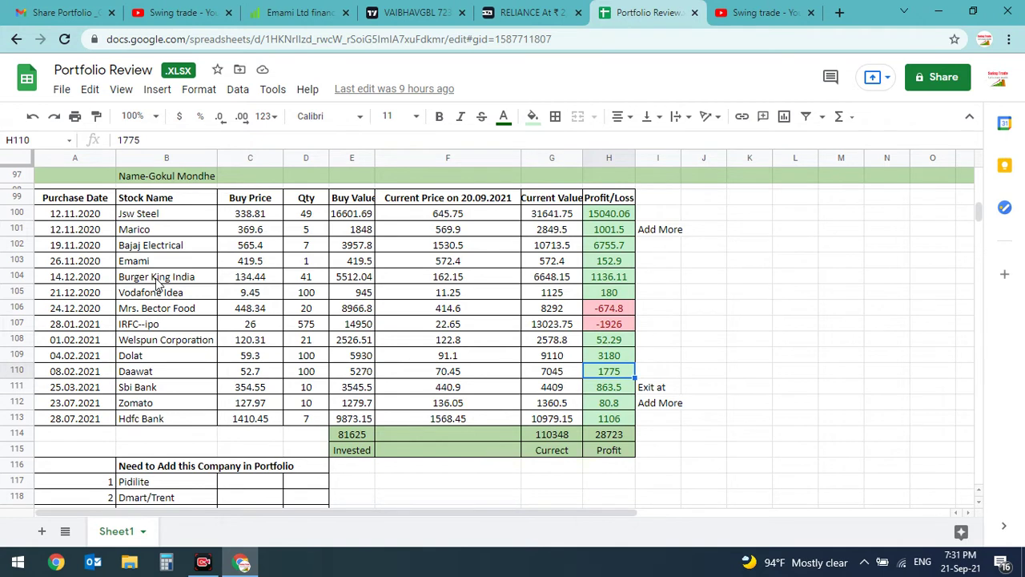
key(Left)
key(Left)
key(Left)
key(Left)
key(Left)
key(Left)
key(Up)
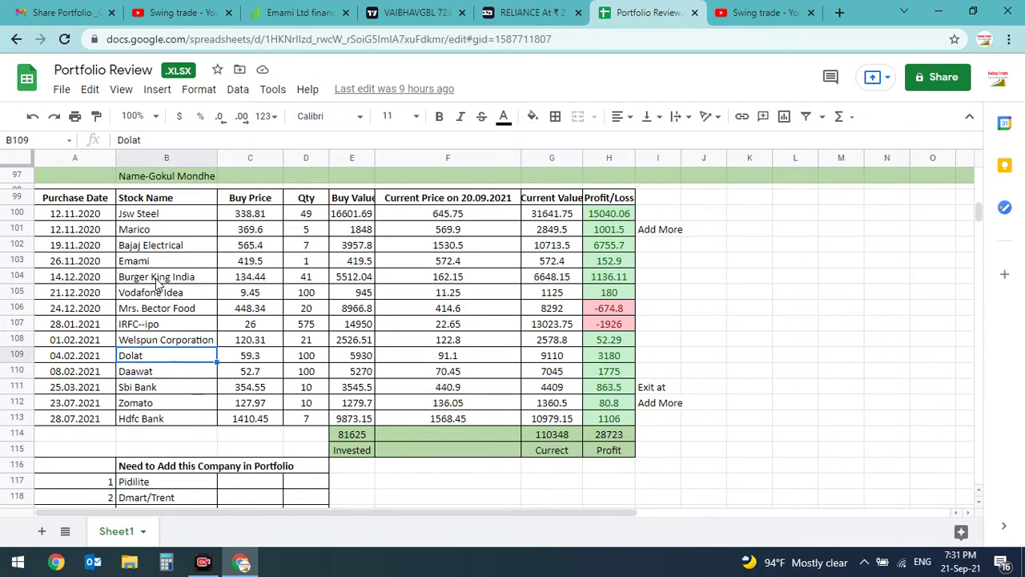
key(Right)
key(Right)
key(Right)
key(Right)
key(Right)
key(Right)
Move to the Daawat row and go through it from purchase date to current value.
key(Down)
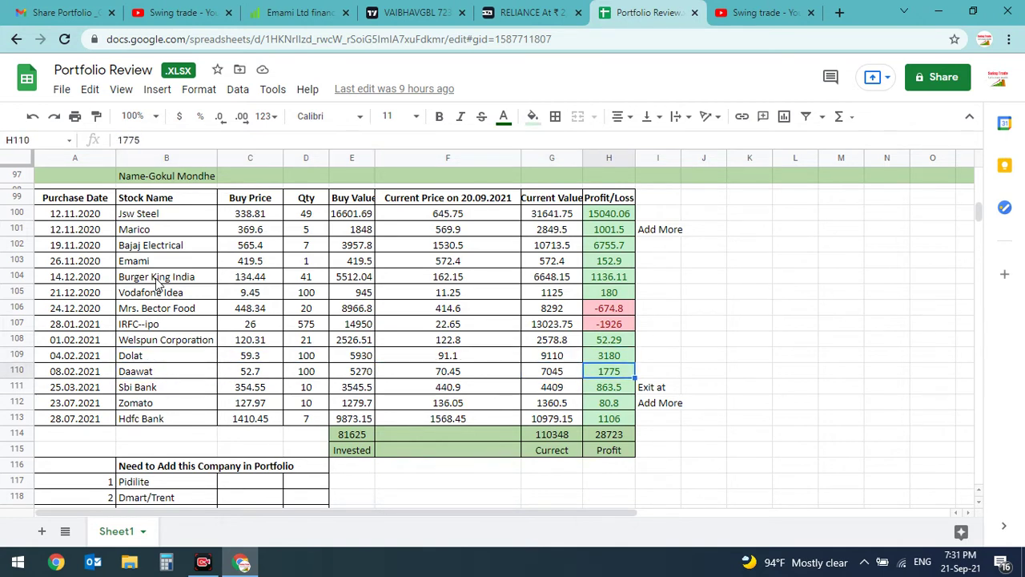
key(Left)
key(Left)
key(Left)
key(Left)
key(Left)
key(Left)
key(Left)
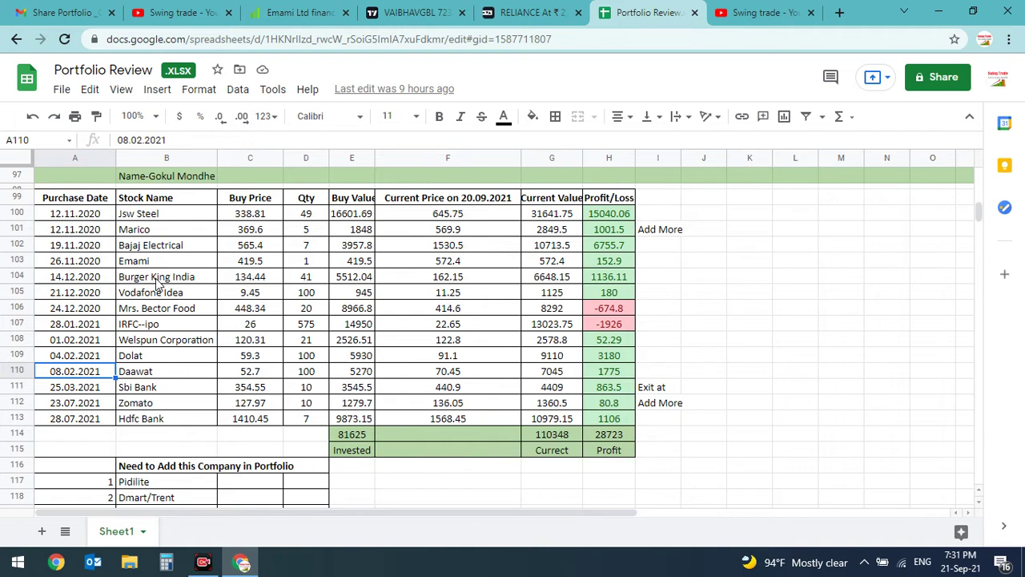
key(Right)
key(Right)
key(Right)
key(Right)
key(Right)
key(Right)
key(Right)
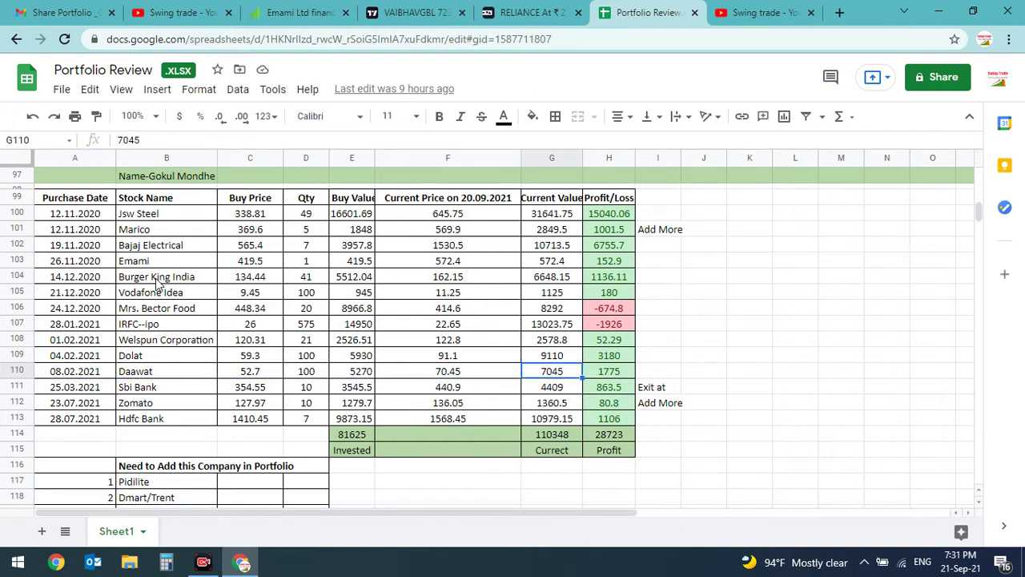
Go over the Daawat row again from its stock name through its prices and current value.
key(Left)
key(Left)
key(Left)
key(Left)
key(Left)
key(Left)
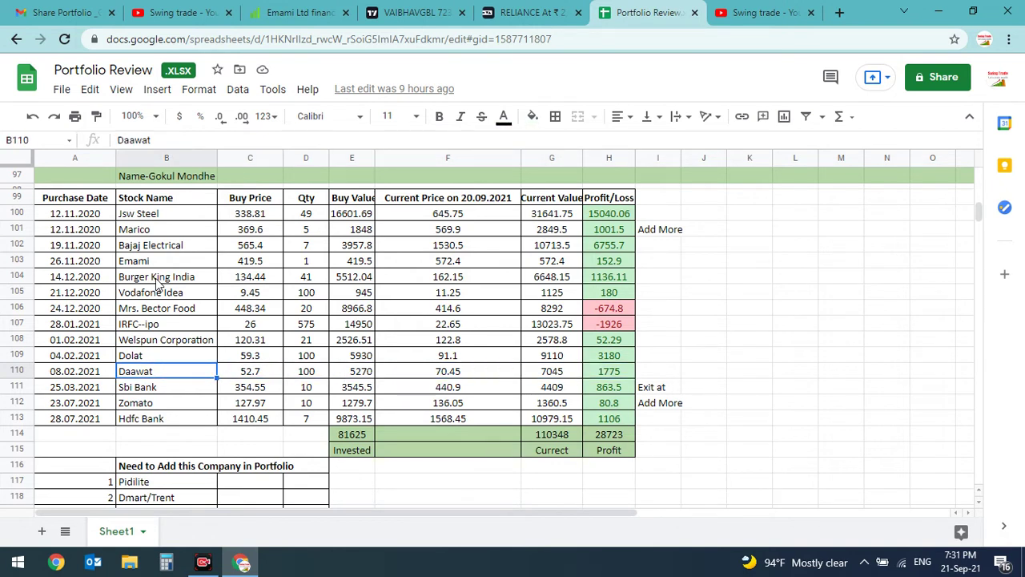
key(Right)
key(Right)
key(Right)
key(Right)
key(Right)
key(Right)
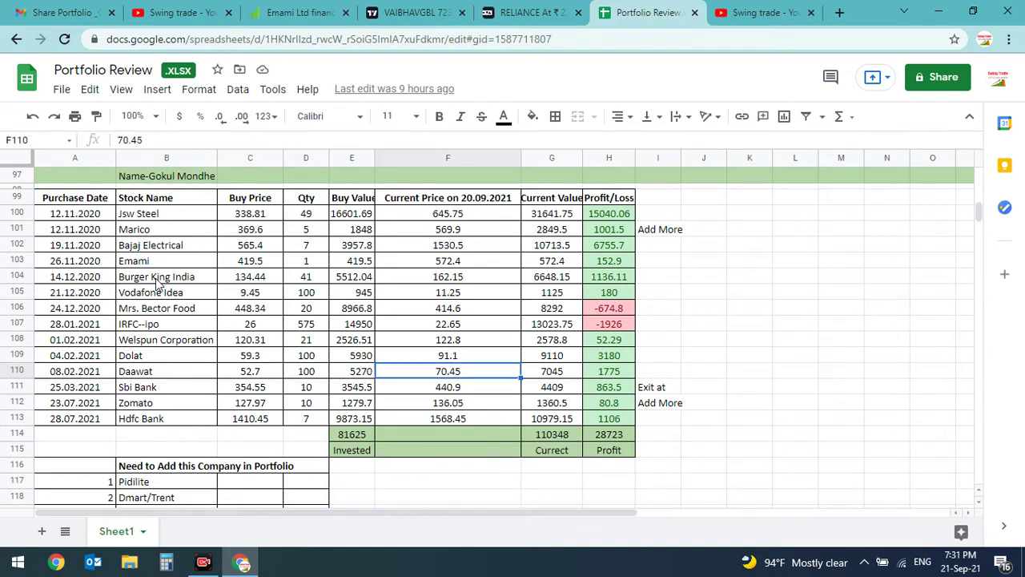
Move to the Sbi Bank row and look at its purchase date and stock name.
key(Down)
key(Left)
key(Left)
key(Left)
key(Left)
key(Left)
key(Left)
key(Left)
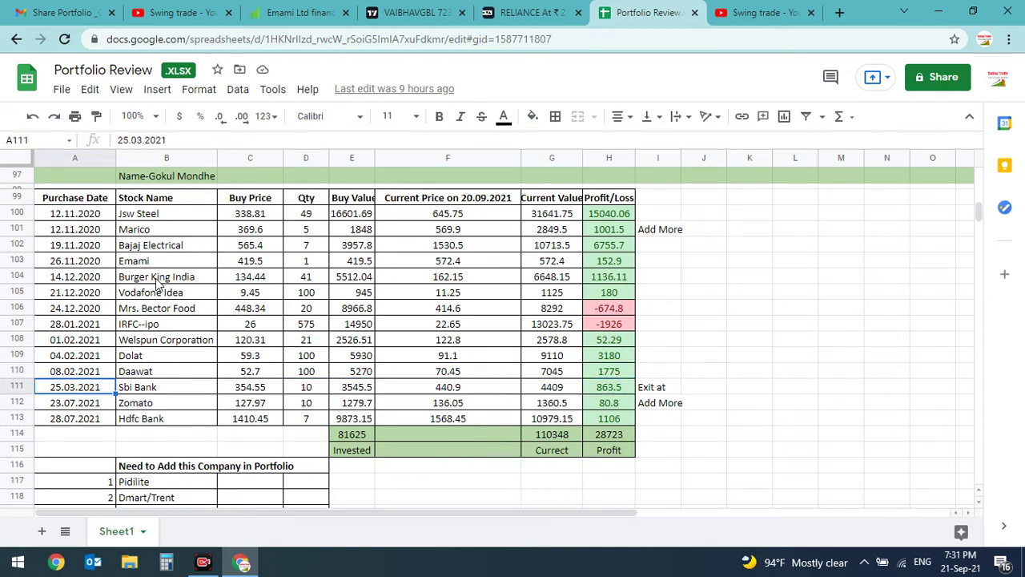
key(Right)
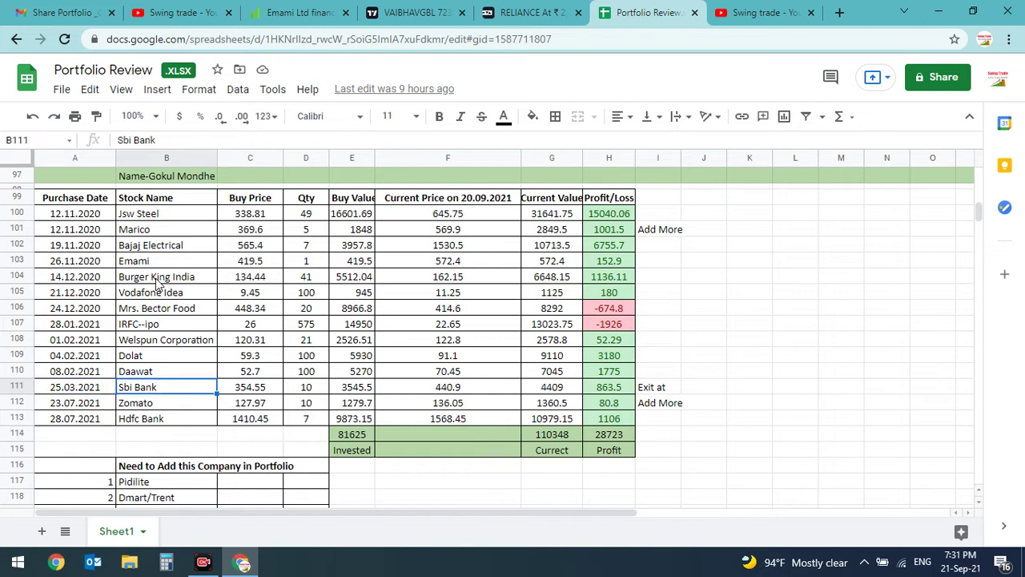
key(Down)
key(Up)
Go through the Sbi Bank row from buy price to its remark, then back to its current price.
key(Right)
key(Right)
key(Right)
key(Right)
key(Right)
key(Right)
key(Right)
key(Left)
key(Left)
key(Left)
Glance at the purchase dates of Zomato and Hdfc Bank, then return to the Sbi Bank row.
key(Home)
key(Down)
key(Down)
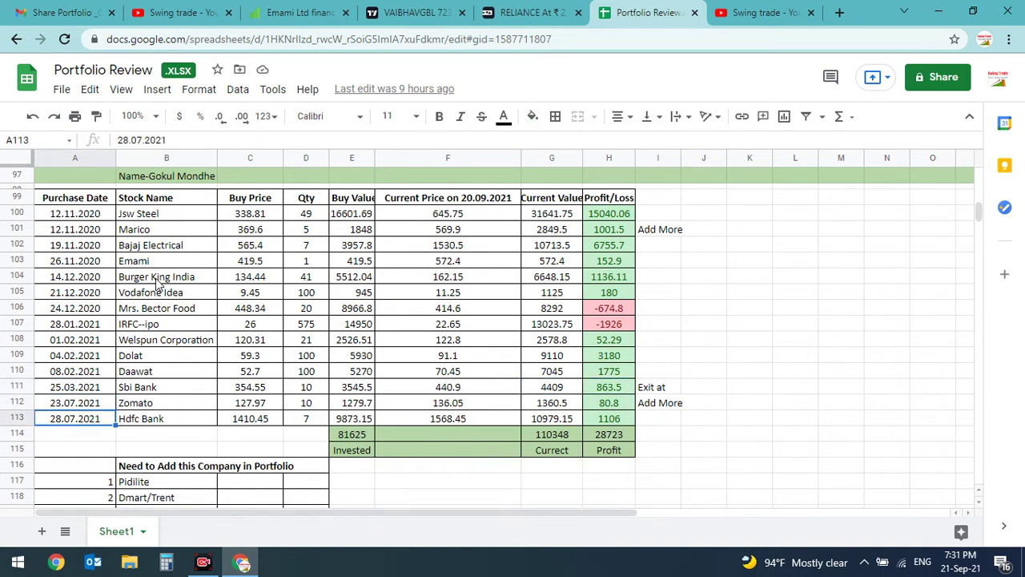
key(Up)
key(Up)
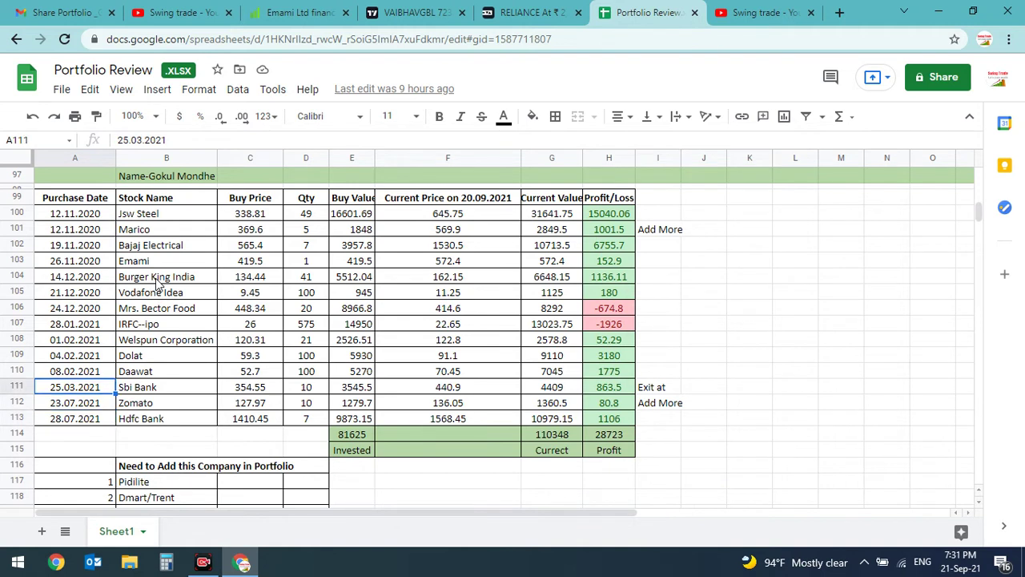
Go over the Sbi Bank row again from its stock name through to its exit remark.
key(Right)
key(Right)
key(Right)
key(Right)
key(Right)
key(Right)
key(Right)
key(Right)
key(Right)
key(Right)
key(Right)
key(Left)
key(Left)
key(Left)
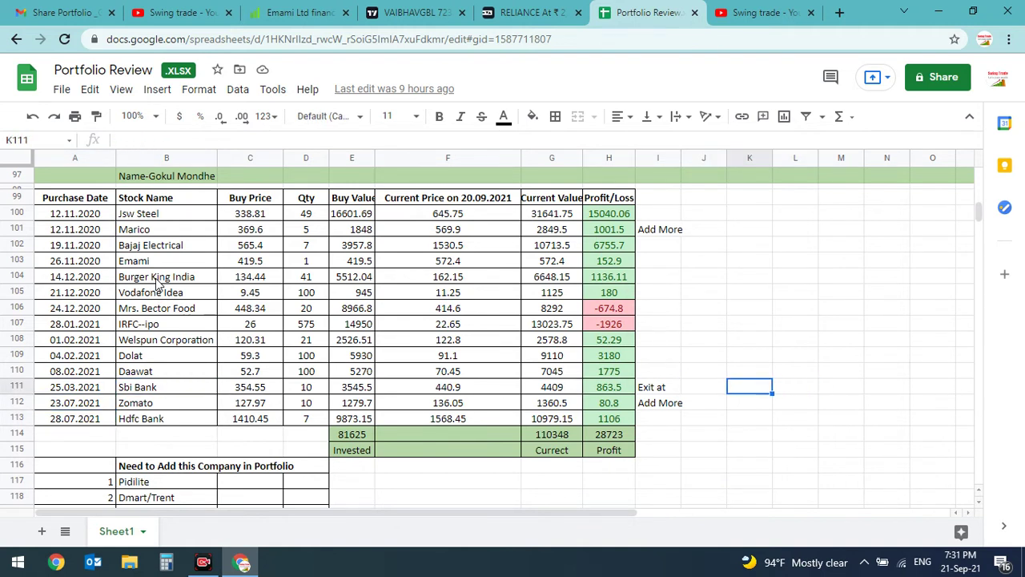
Move to the Zomato row and go through it from purchase date to its remark.
key(Down)
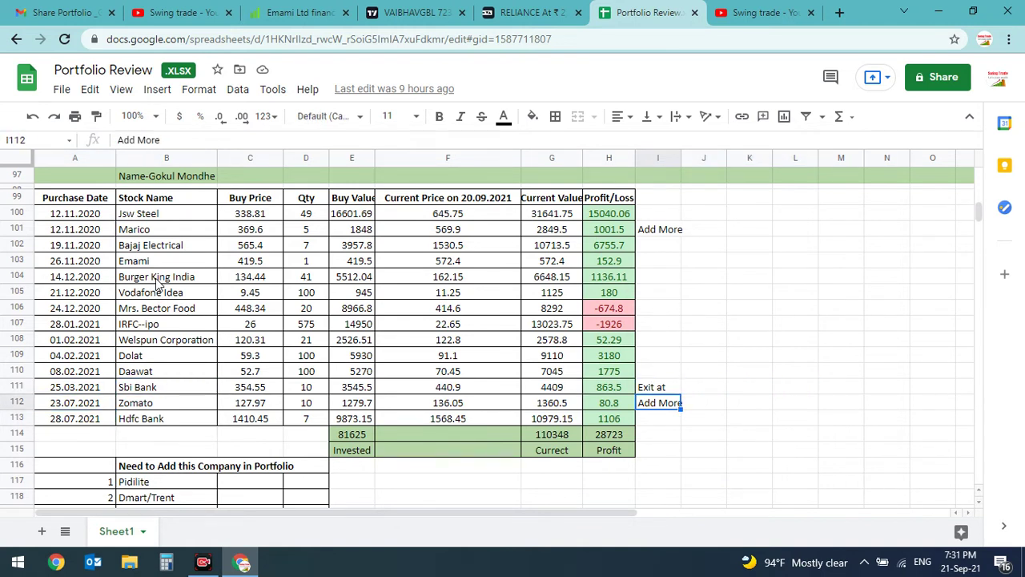
key(Left)
key(Home)
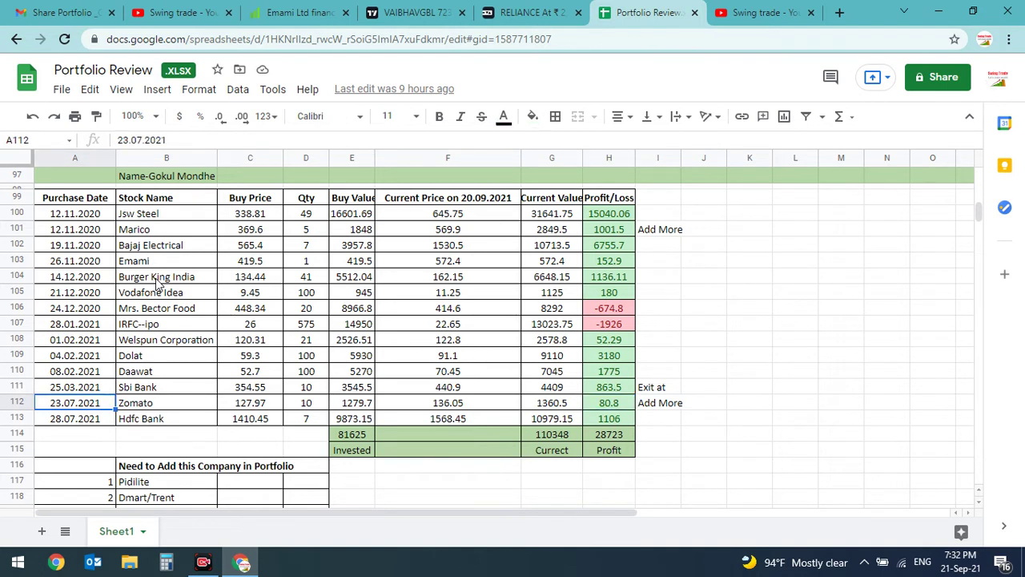
key(Right)
key(Right)
key(Right)
key(Right)
key(Right)
key(Right)
key(Right)
key(Right)
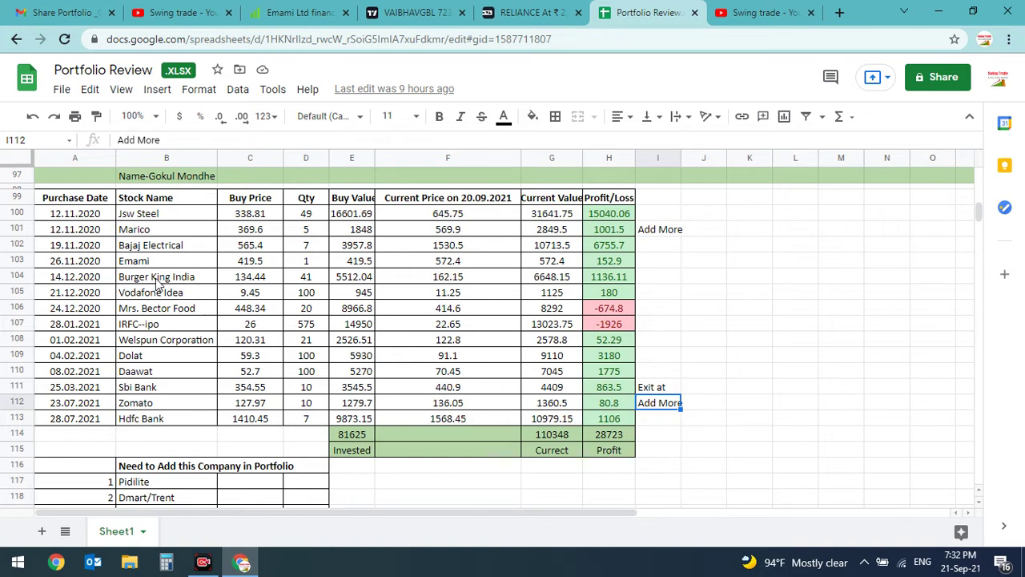
Go back over the Zomato row from its remark to its purchase date.
key(Left)
key(Left)
key(Left)
key(Left)
key(Left)
key(Left)
key(Left)
key(Left)
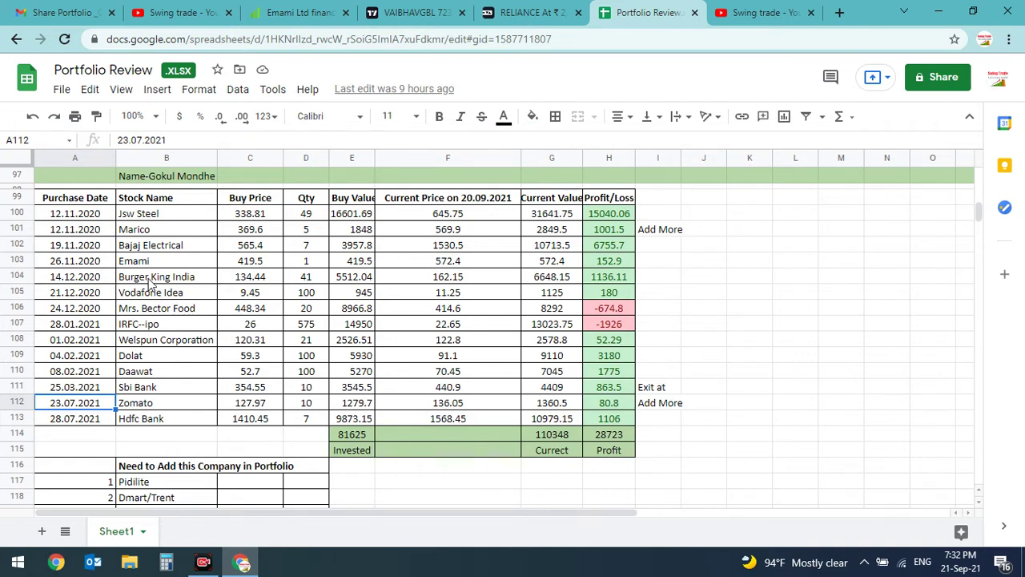
Look at the Need to Add this Company in Portfolio section together with the holdings above it.
scroll(272, 310, down, 5)
click(366, 340)
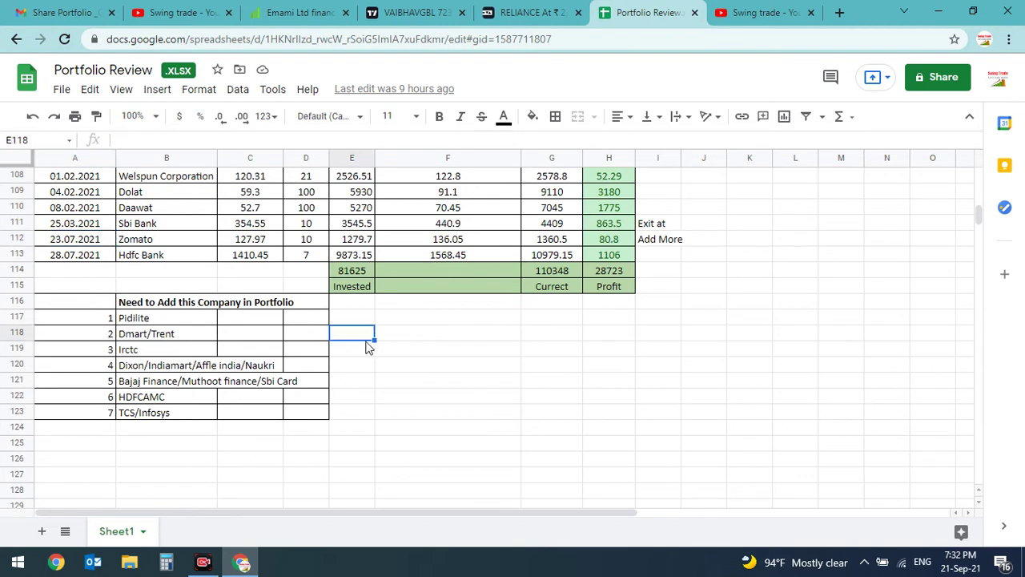
click(217, 304)
scroll(221, 301, up, 3)
scroll(221, 301, up, 5)
scroll(221, 301, down, 5)
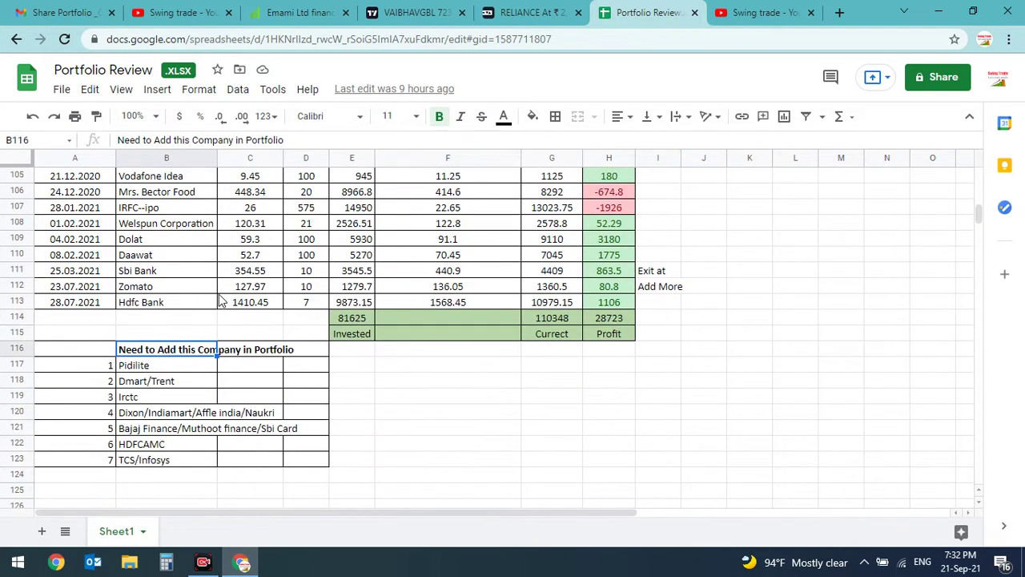
Examine the heading of the companies-to-add list and its first entry, Pidilite.
click(385, 387)
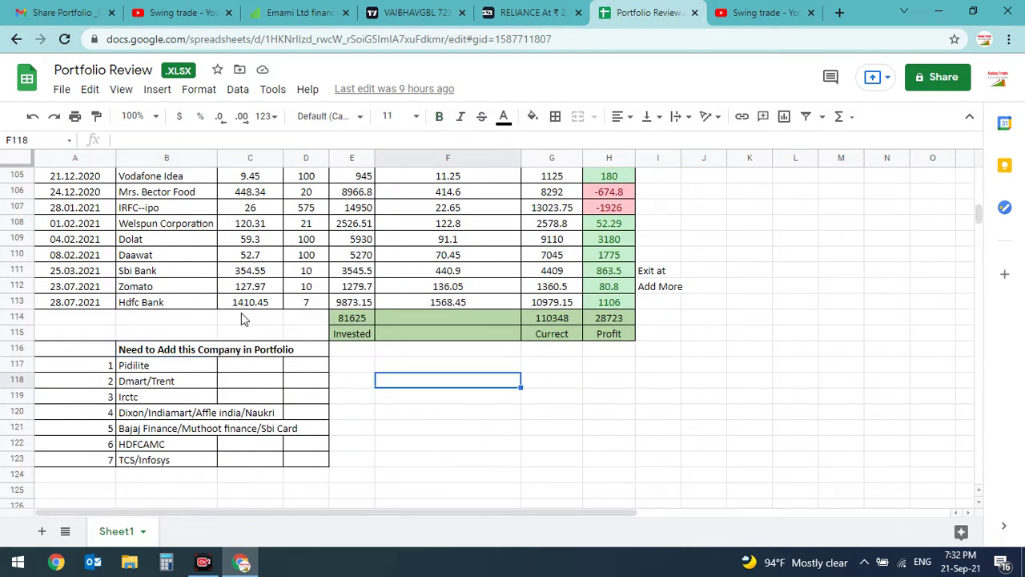
click(163, 353)
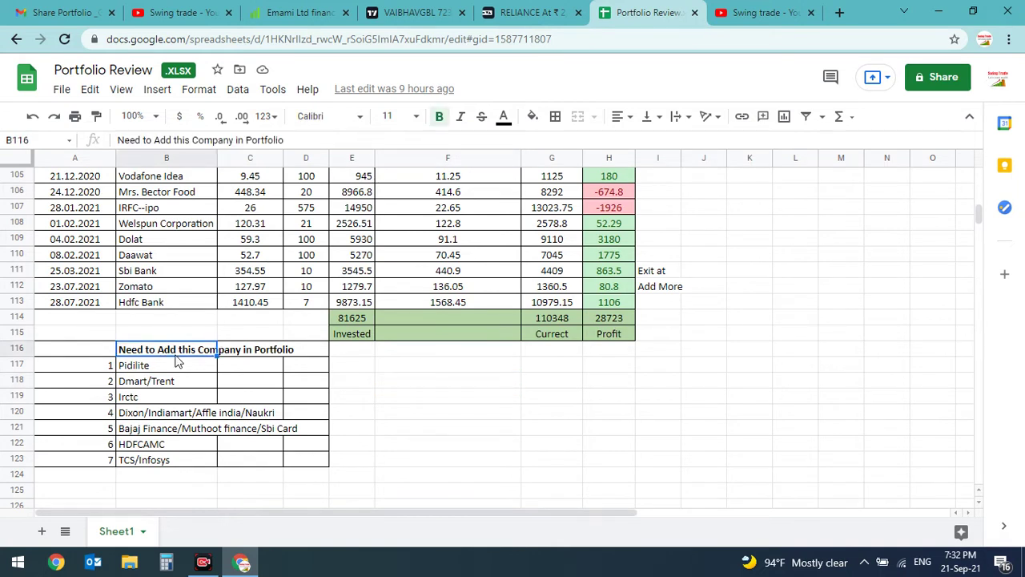
click(177, 362)
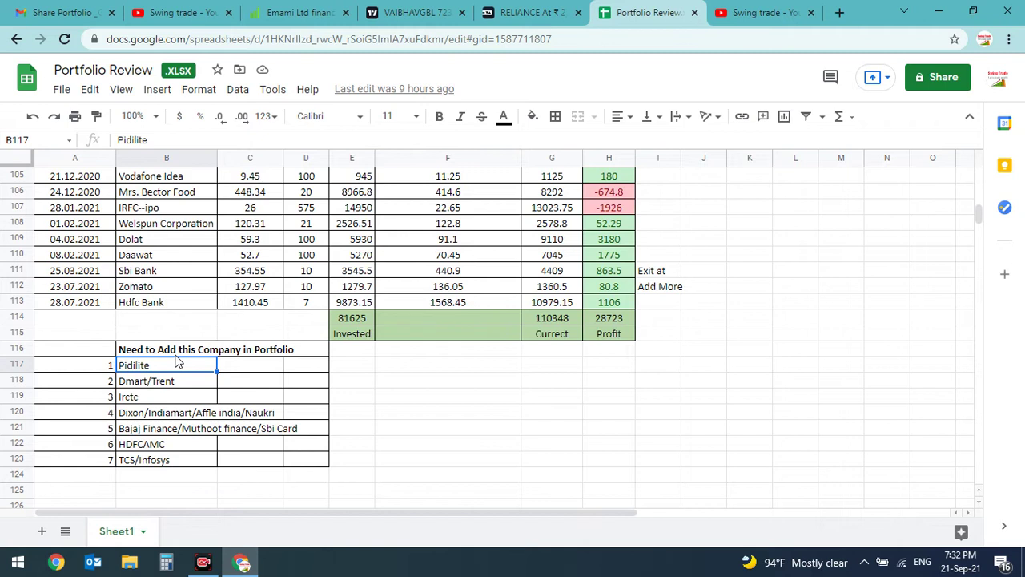
click(370, 383)
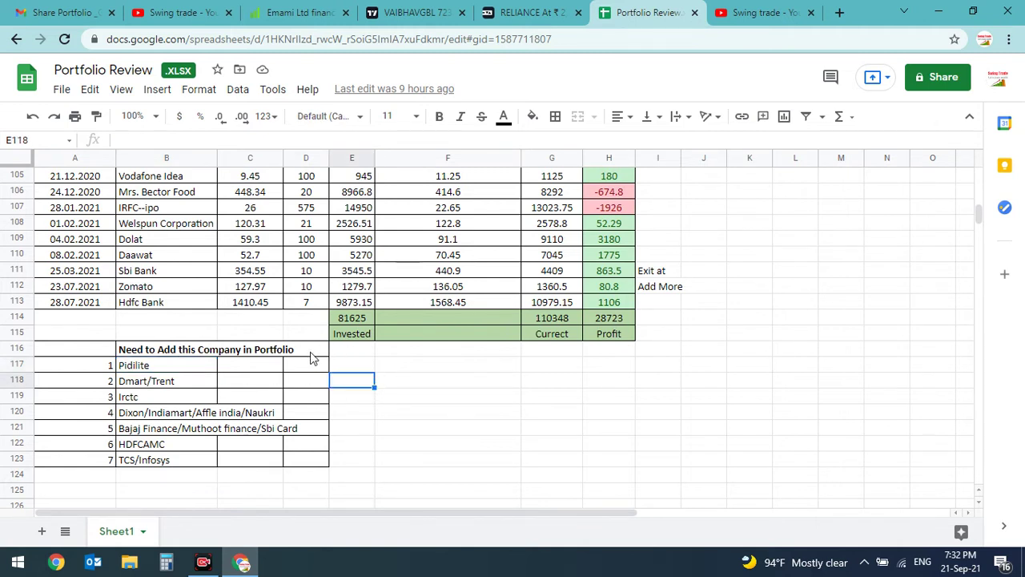
click(150, 370)
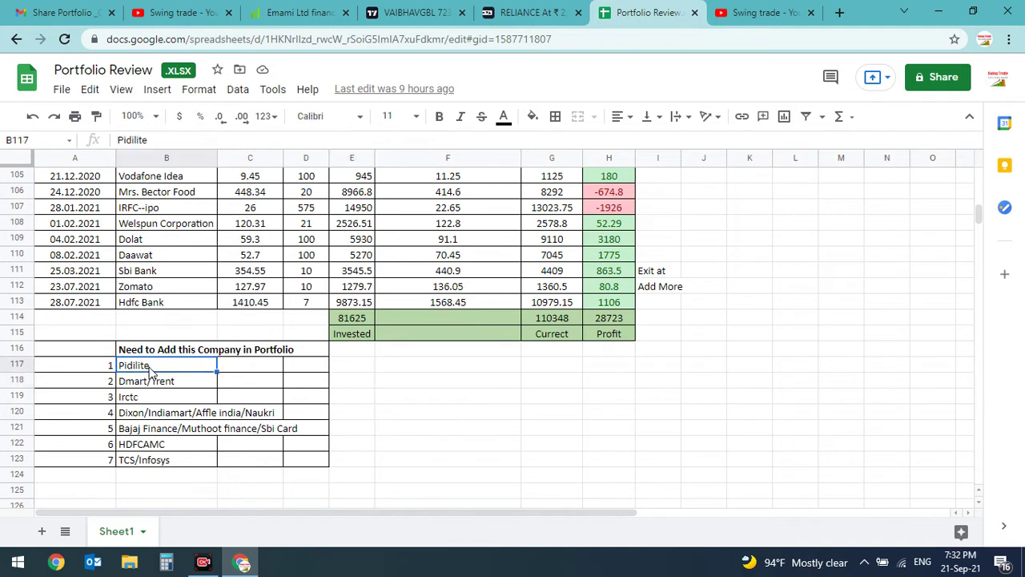
Look down the companies-to-add list from Dmart/Trent and return to the Pidilite entry.
key(Down)
key(Down)
key(Down)
key(Down)
key(Down)
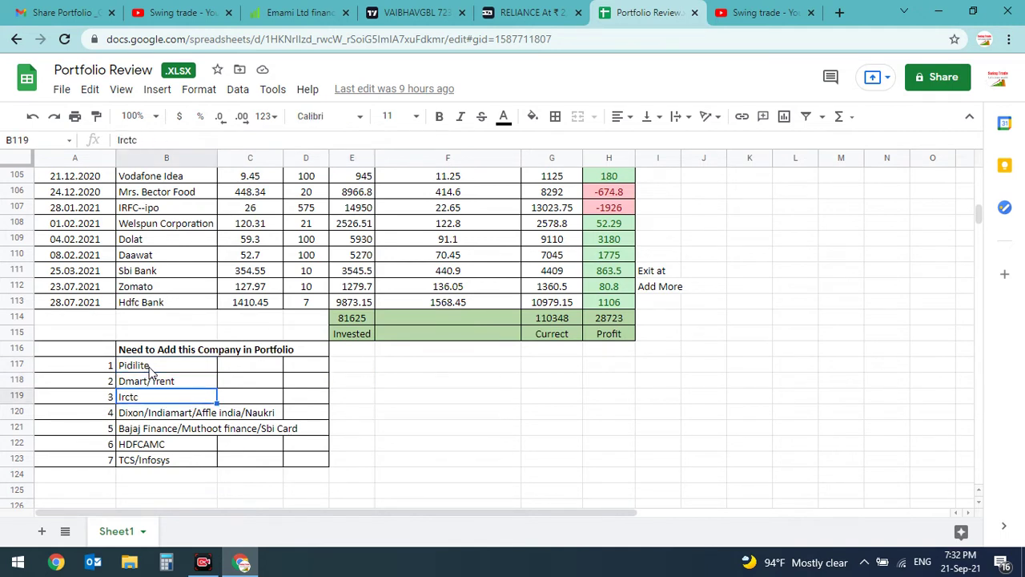
key(Down)
key(Up)
key(Up)
key(Up)
key(Up)
key(Up)
key(Up)
Run through the companies-to-add list down to HDFCAMC and back up to Pidilite.
key(Down)
key(Down)
key(Down)
key(Down)
key(Down)
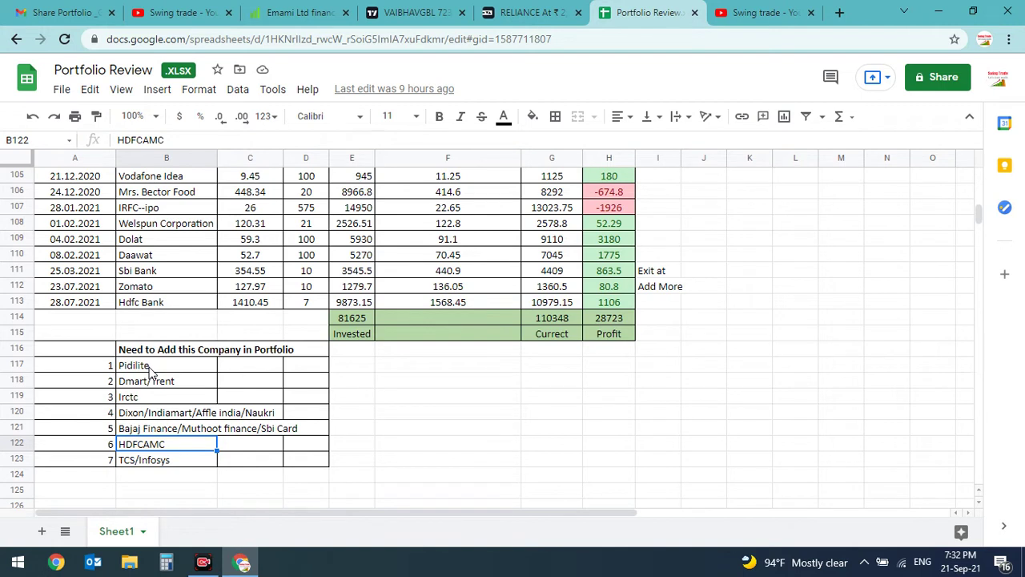
key(Up)
key(Up)
key(Up)
key(Up)
key(Up)
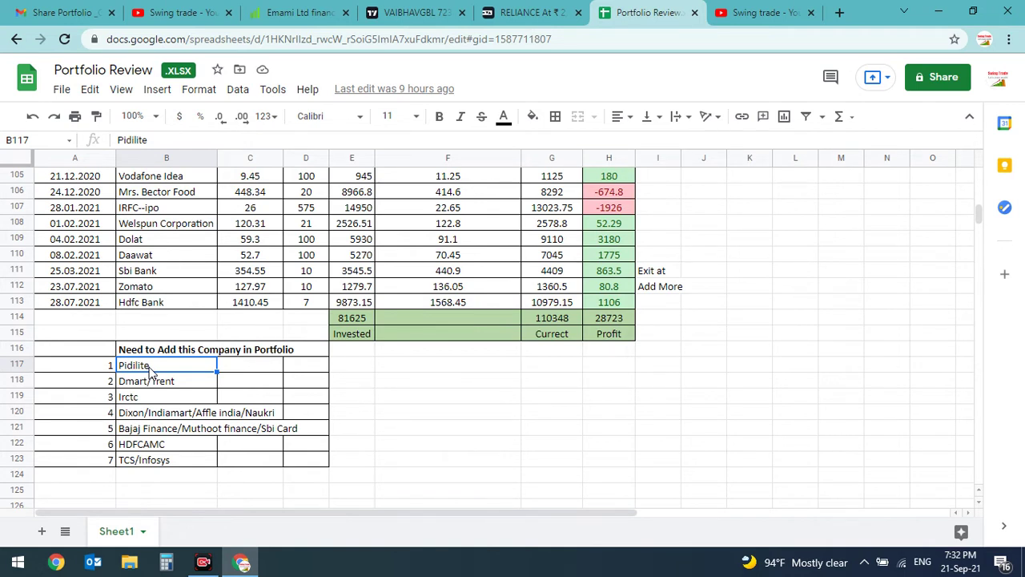
Review the suggested companies one by one from Dmart/Trent to HDFCAMC, rechecking the Dixon/Indiamart and Bajaj Finance entries.
key(Down)
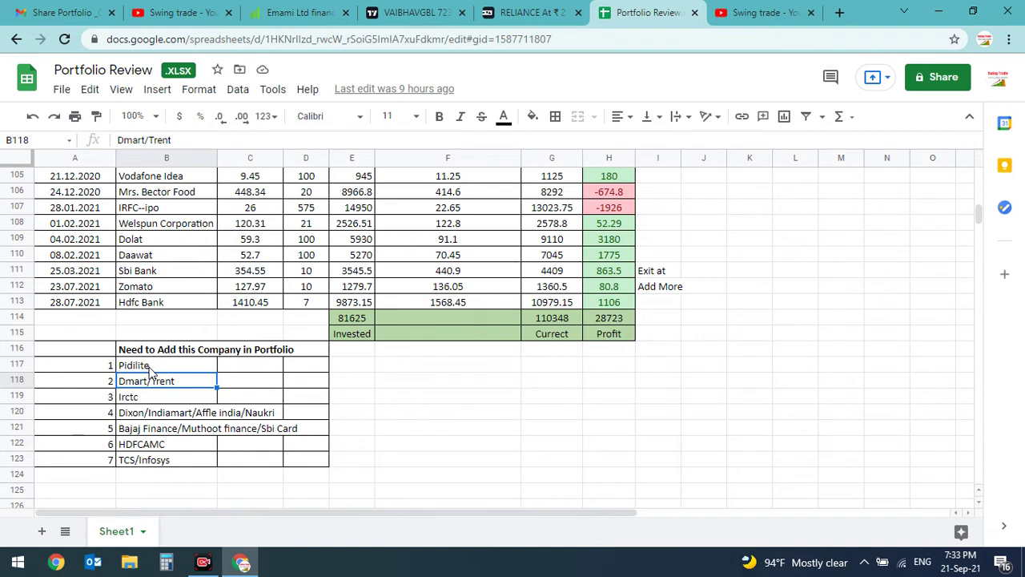
key(Down)
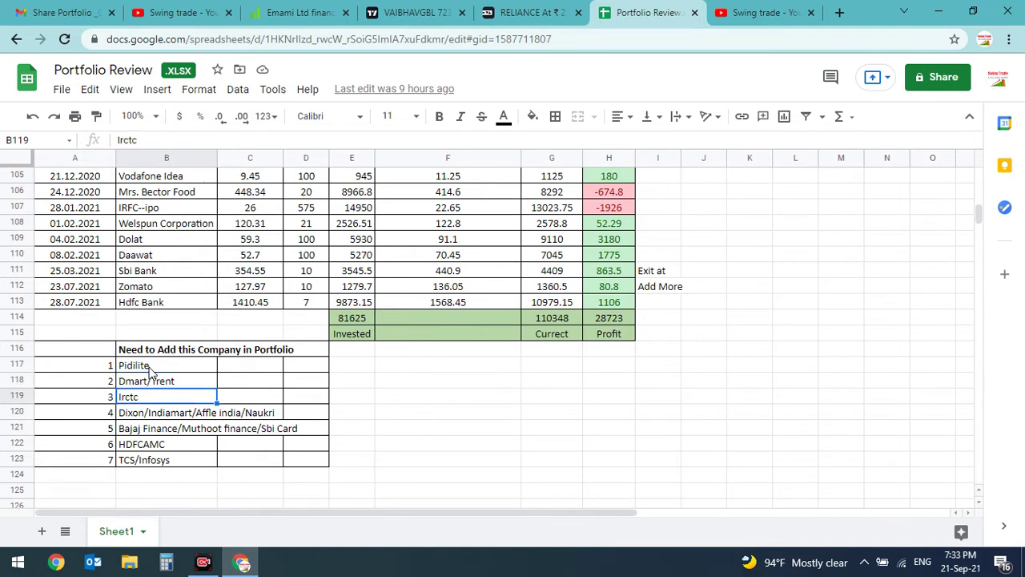
key(Down)
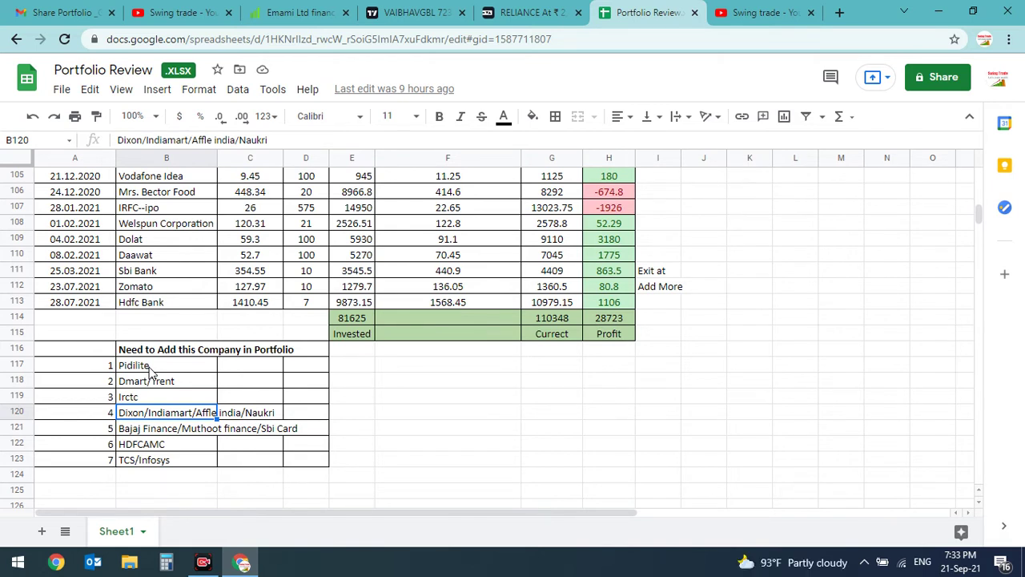
key(Down)
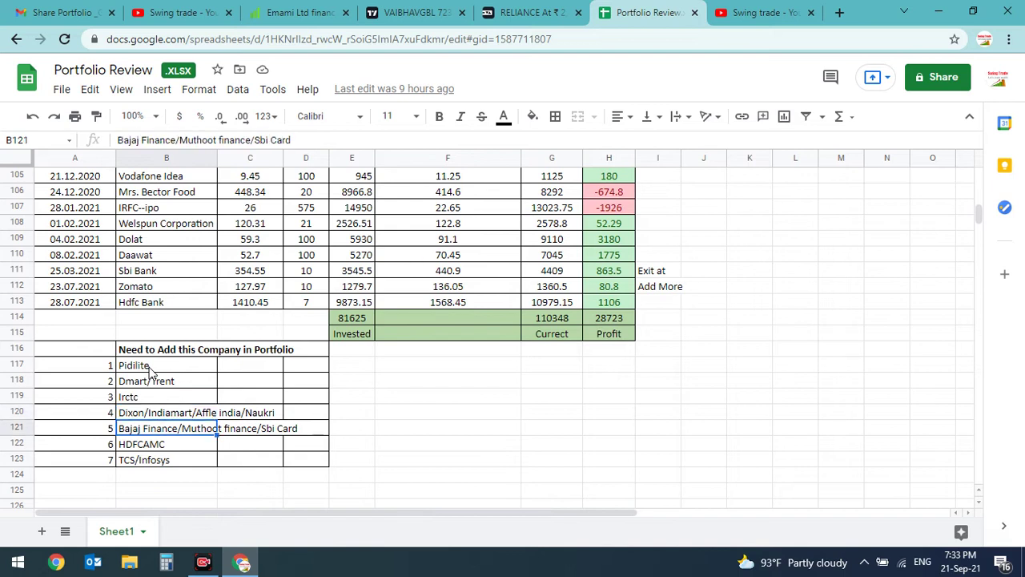
key(Up)
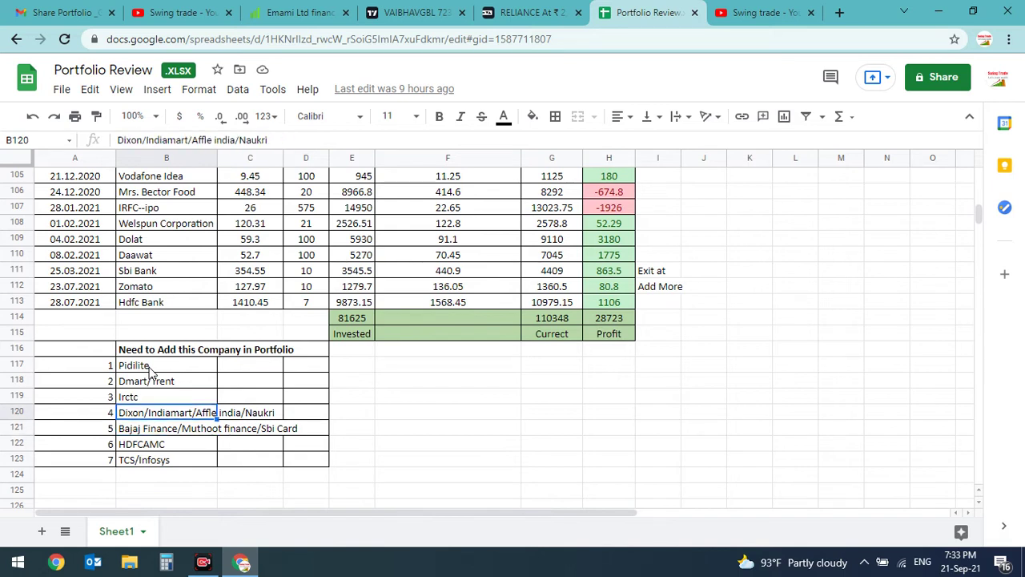
key(Down)
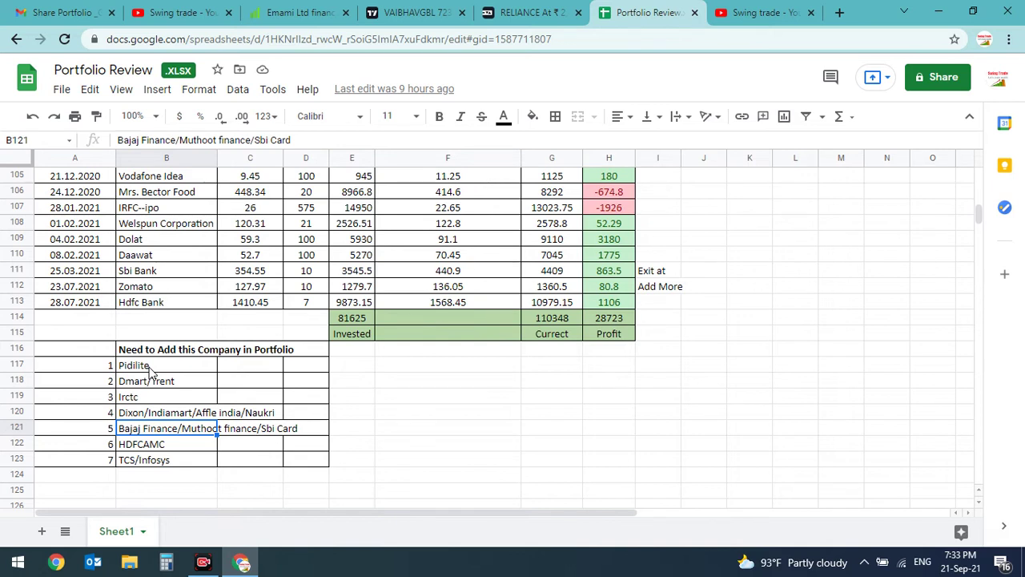
key(Up)
key(Down)
key(Down)
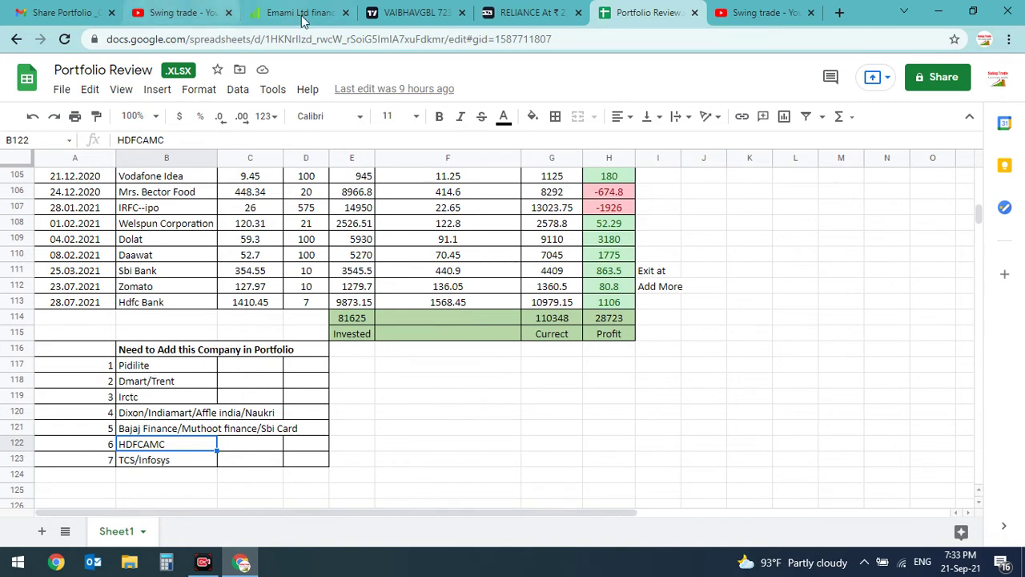
Switch to the TradingView chart and load the HDFCAMC stock from NSE.
click(405, 12)
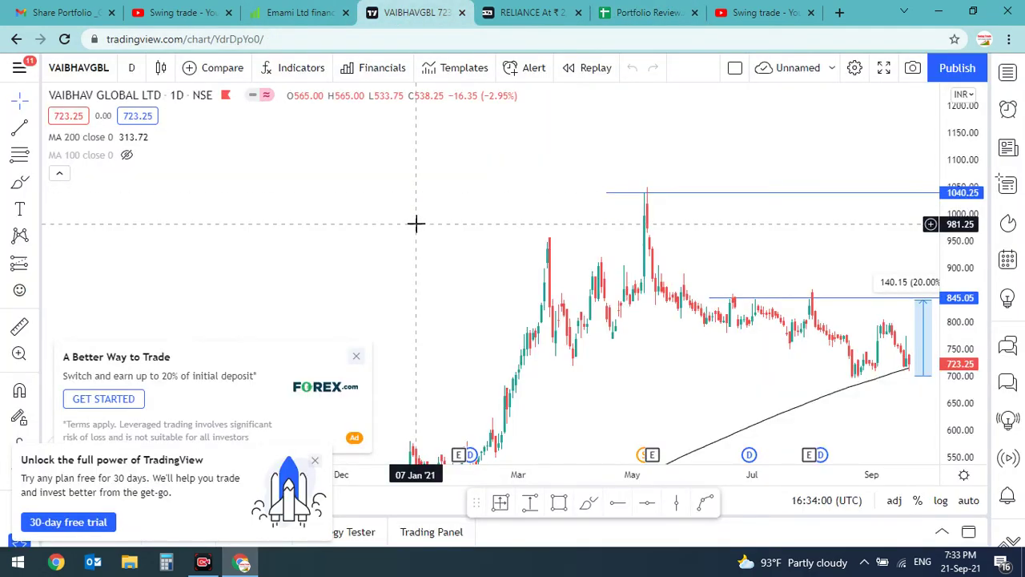
text(HDFC)
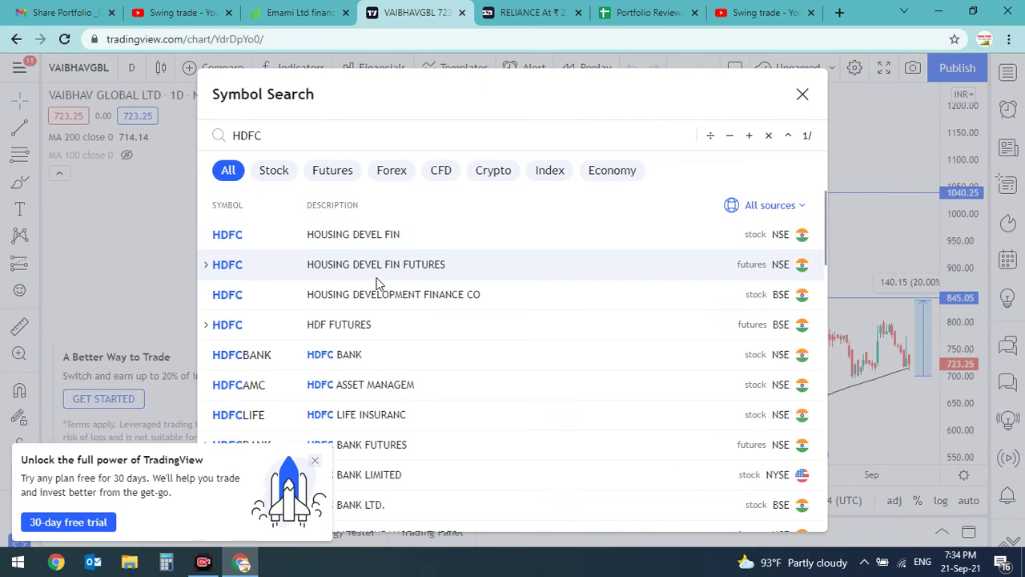
text(AM)
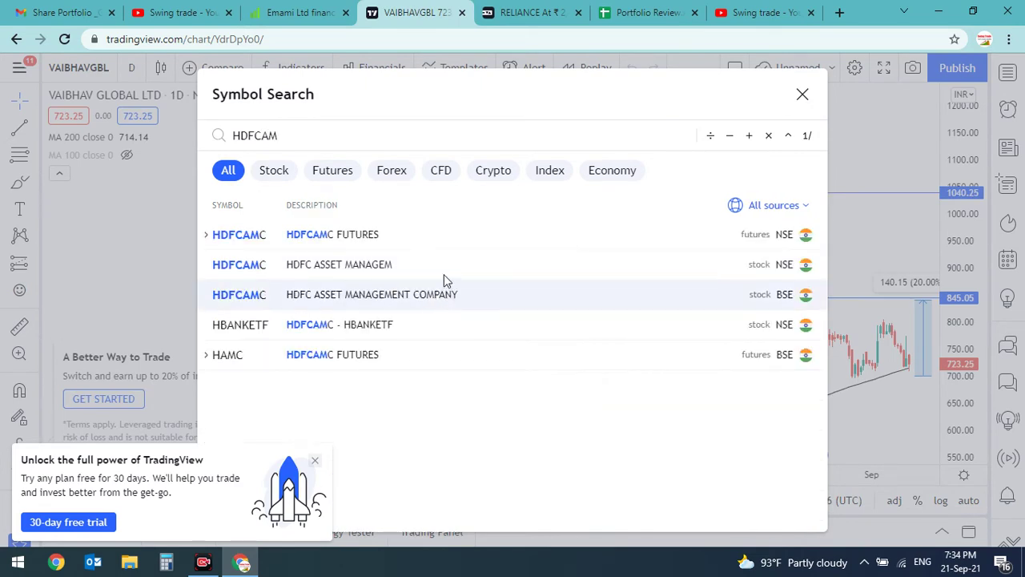
click(384, 265)
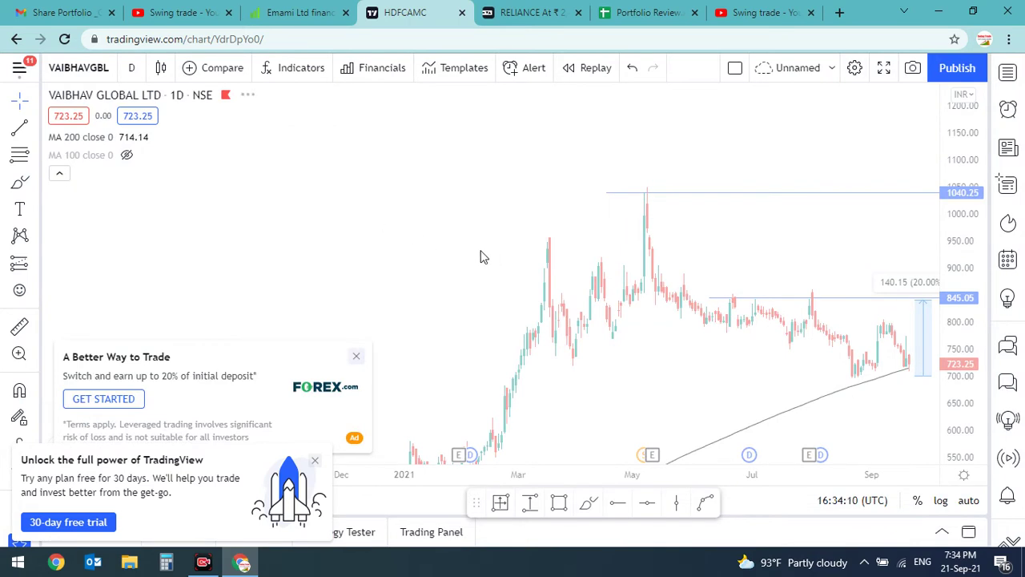
Dismiss the advertisement and the upgrade offers covering the HDFCAMC chart.
click(353, 382)
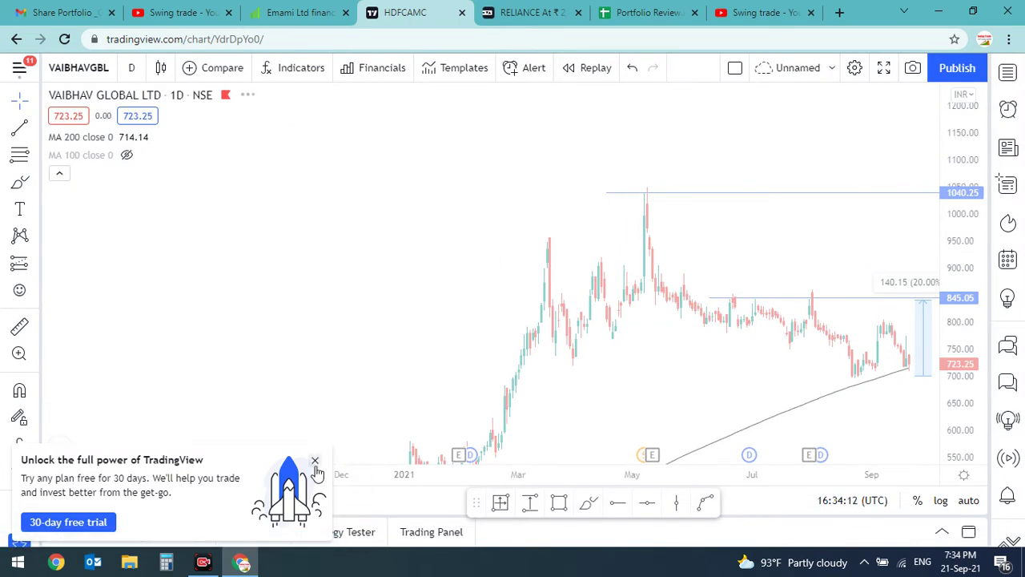
click(314, 460)
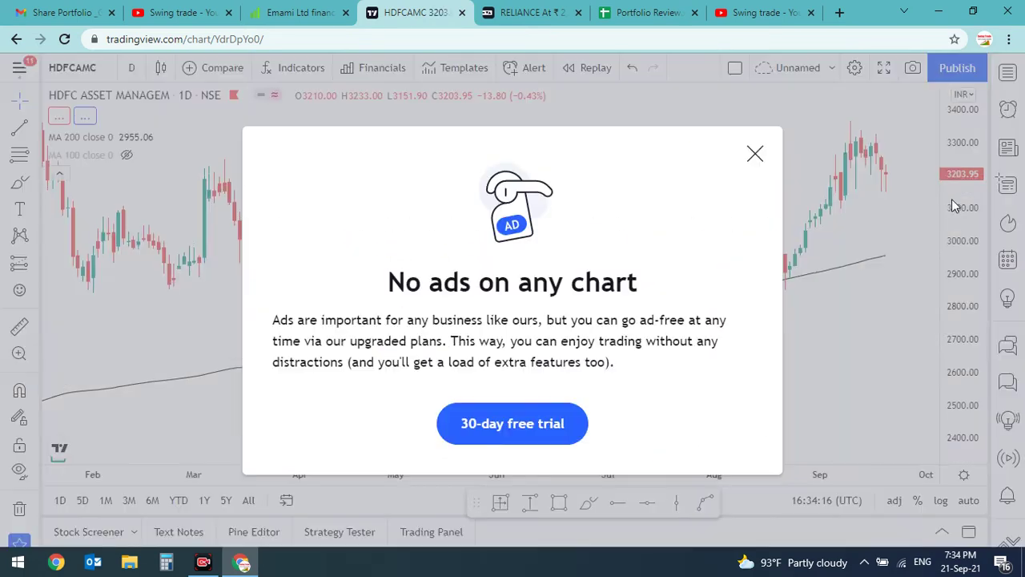
click(753, 153)
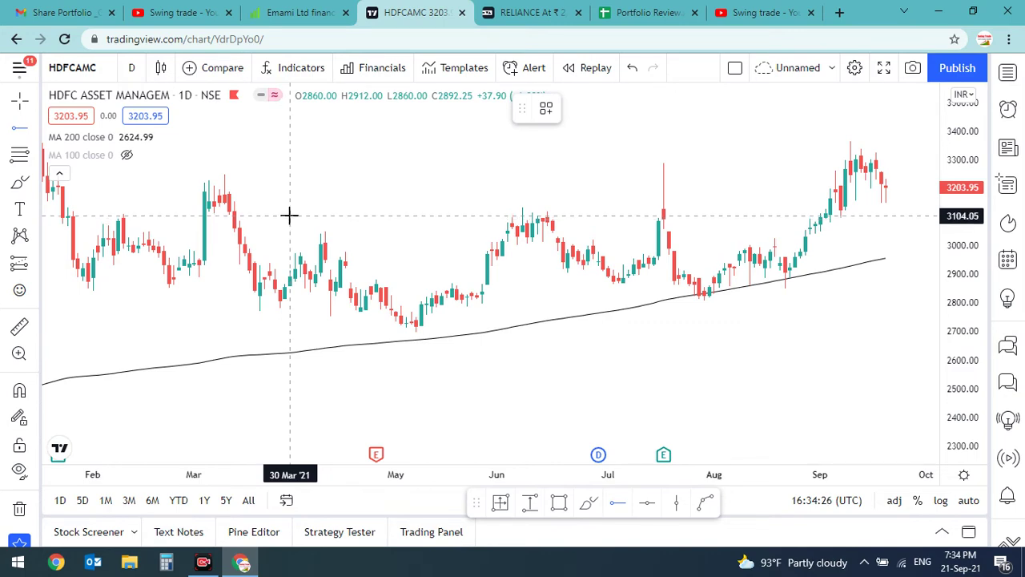
Draw a horizontal ray on the HDFCAMC chart from 30 Mar '21 at about 3104.05 and stretch the price scale.
click(291, 214)
drag(952, 188, 949, 176)
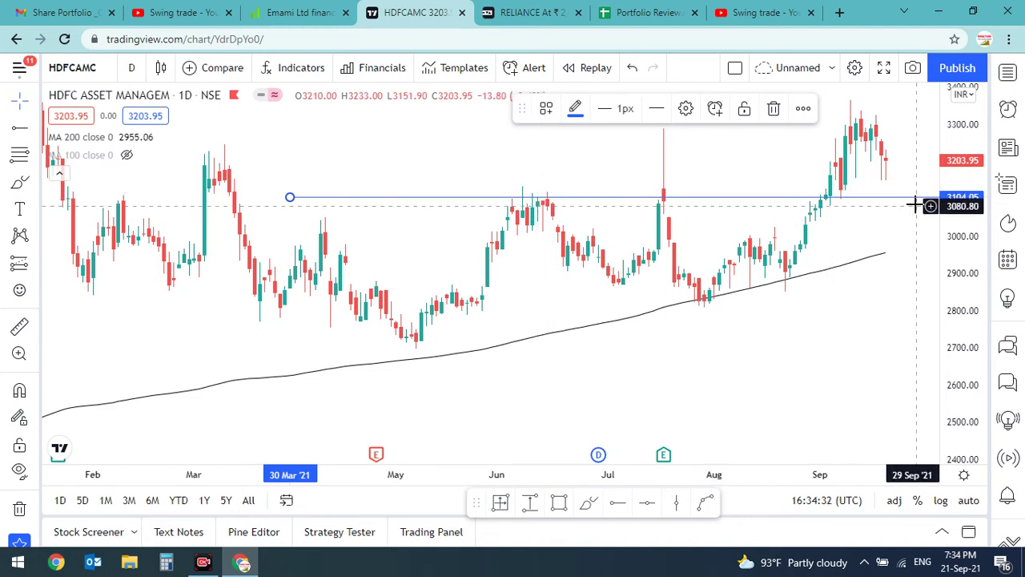
drag(949, 164, 925, 152)
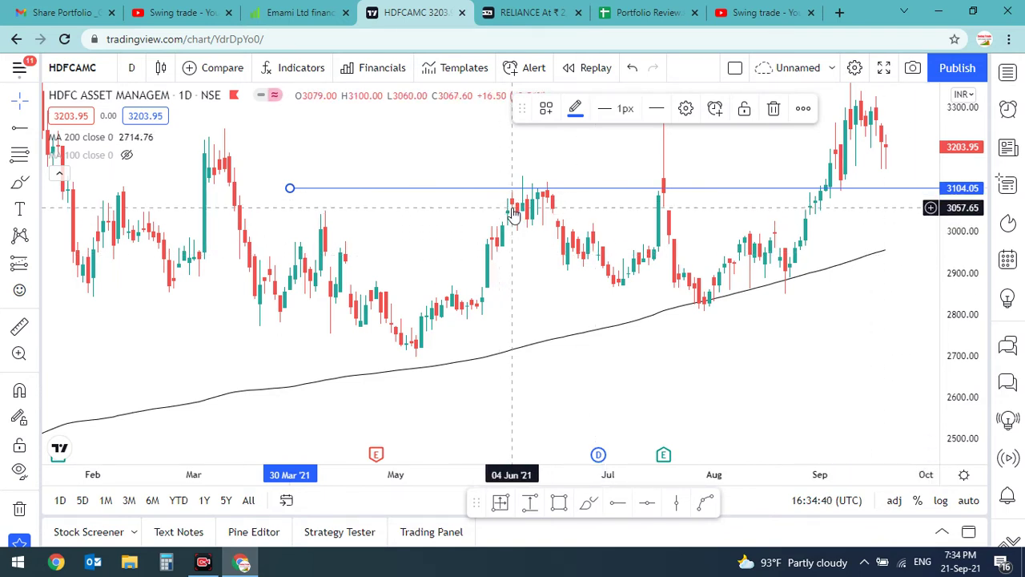
Load the TCS stock from NSE to examine its wider price history, followed by the Infosys (INFY) stock from NSE.
click(440, 227)
text(TCS)
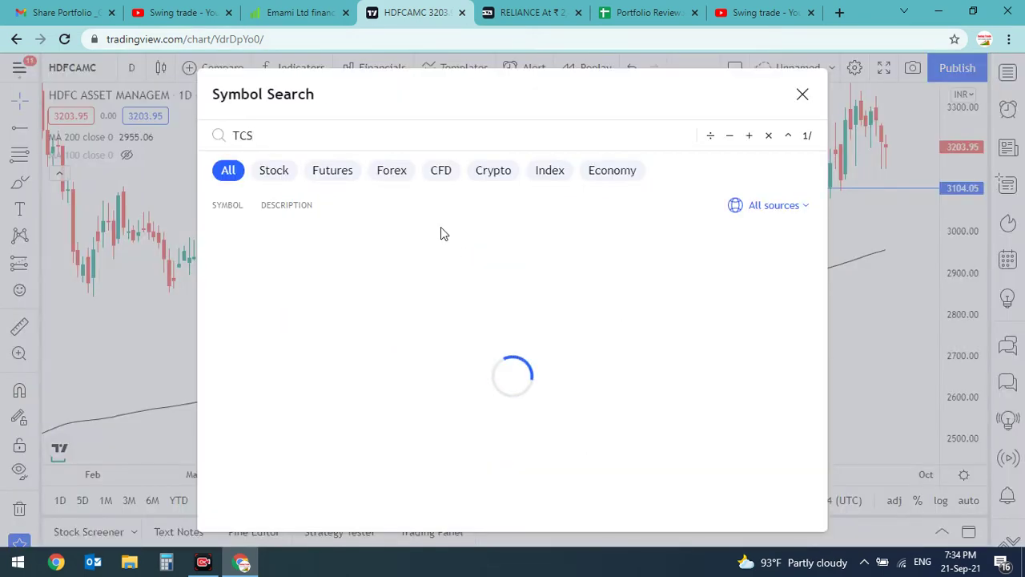
click(328, 234)
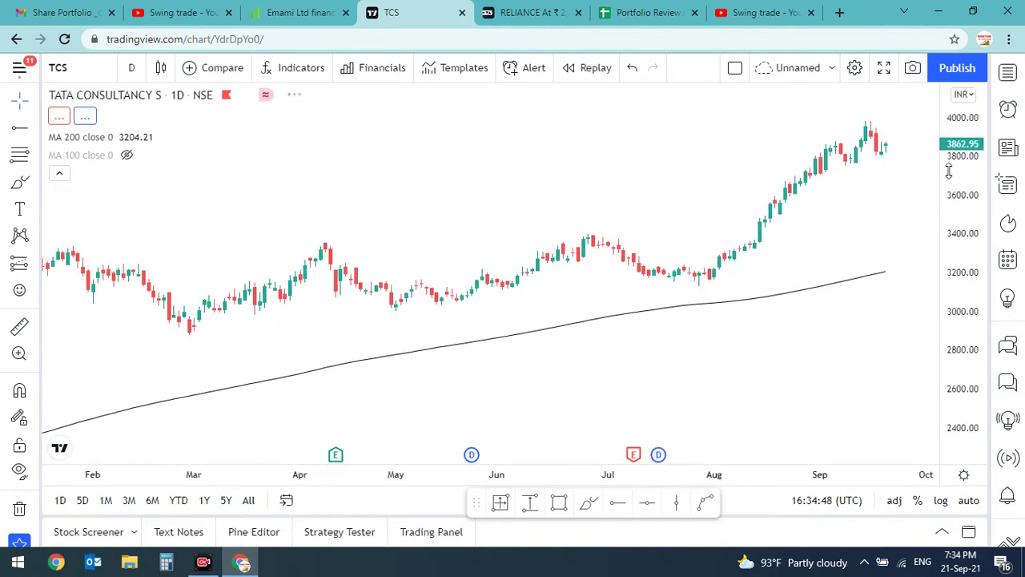
scroll(838, 267, down, 5)
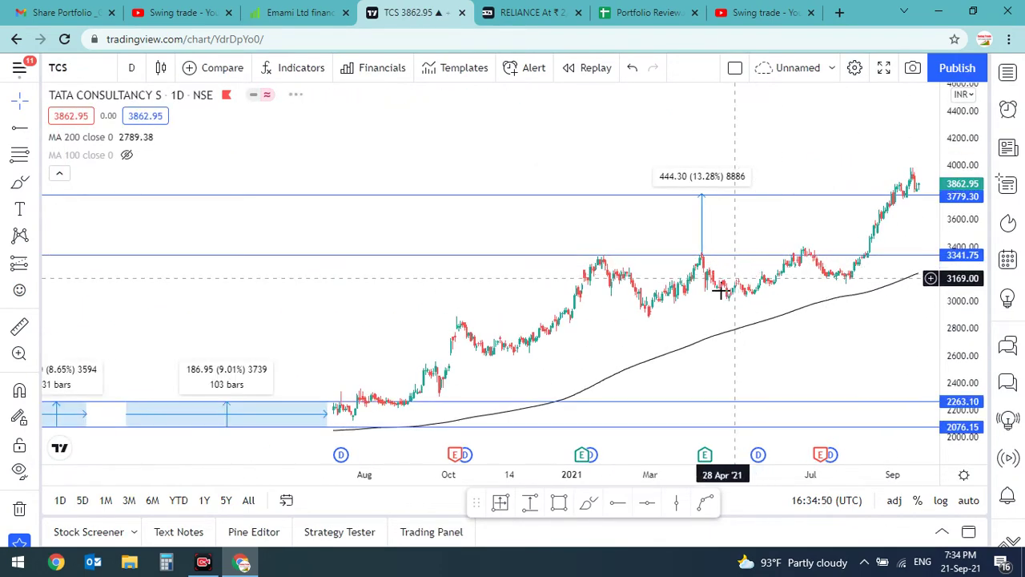
drag(733, 314, 584, 344)
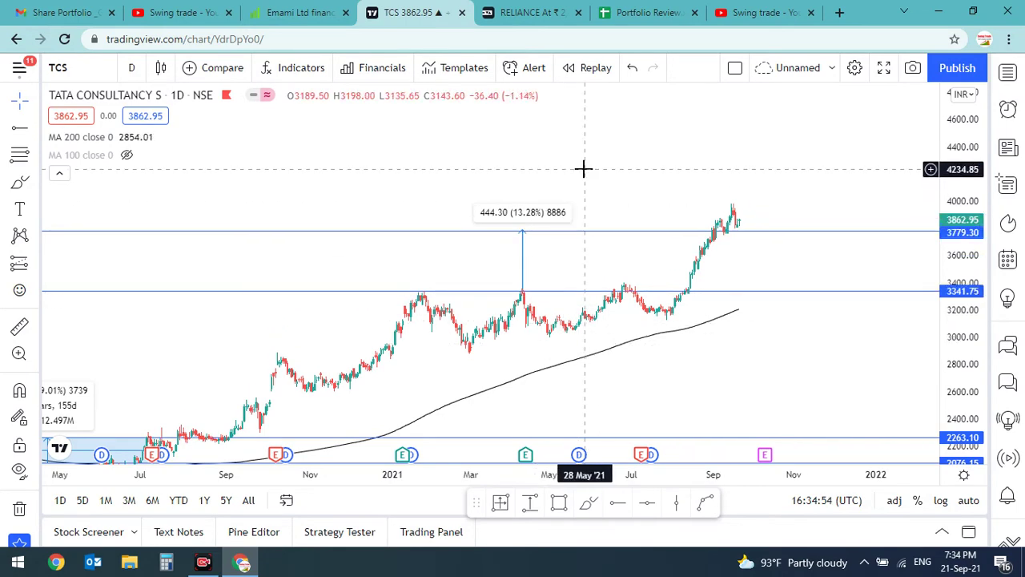
text(INFO)
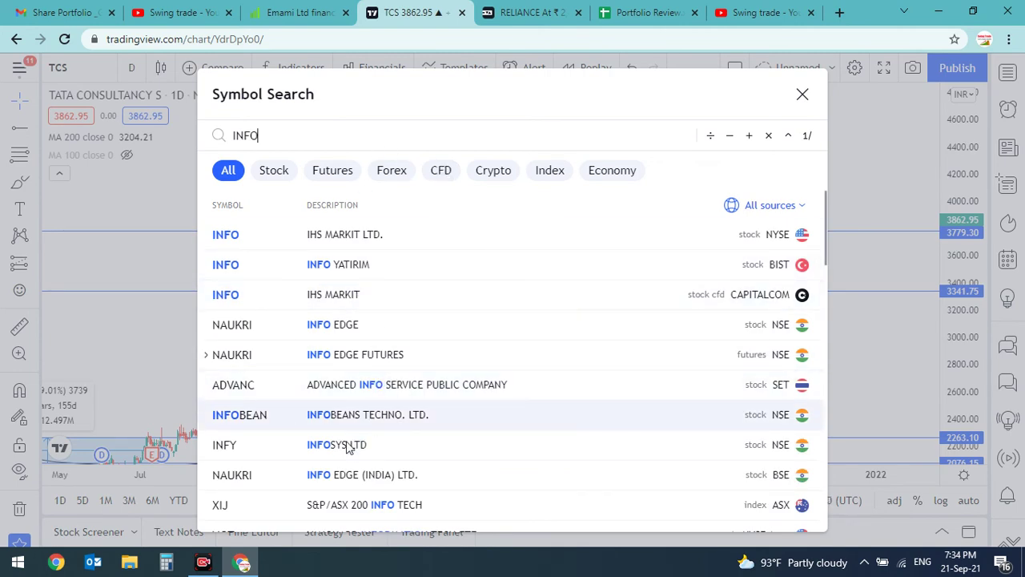
click(388, 442)
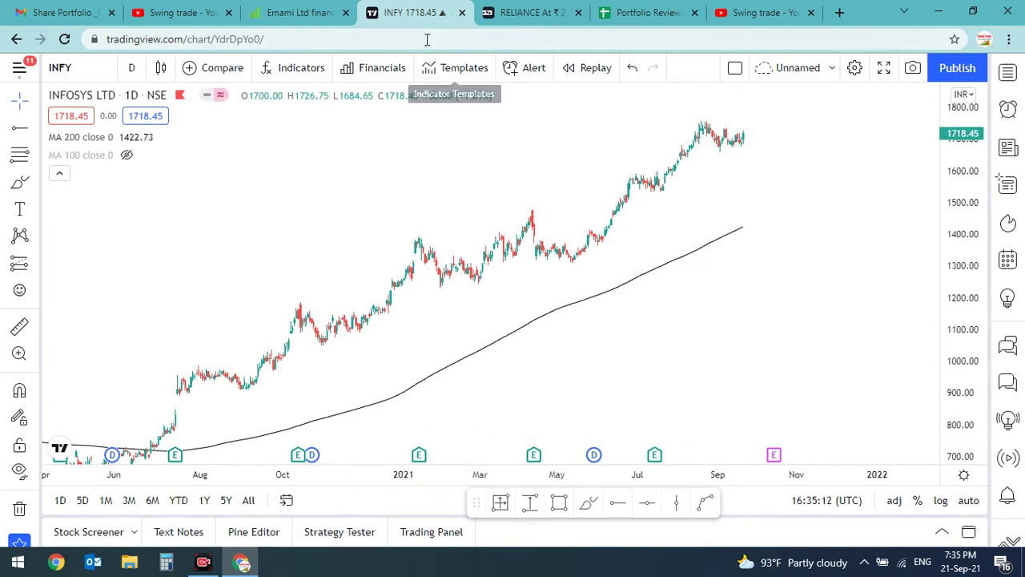
Switch back to the Portfolio Review spreadsheet and recheck the first suggested companies, from Pidilite to Irctc.
click(633, 12)
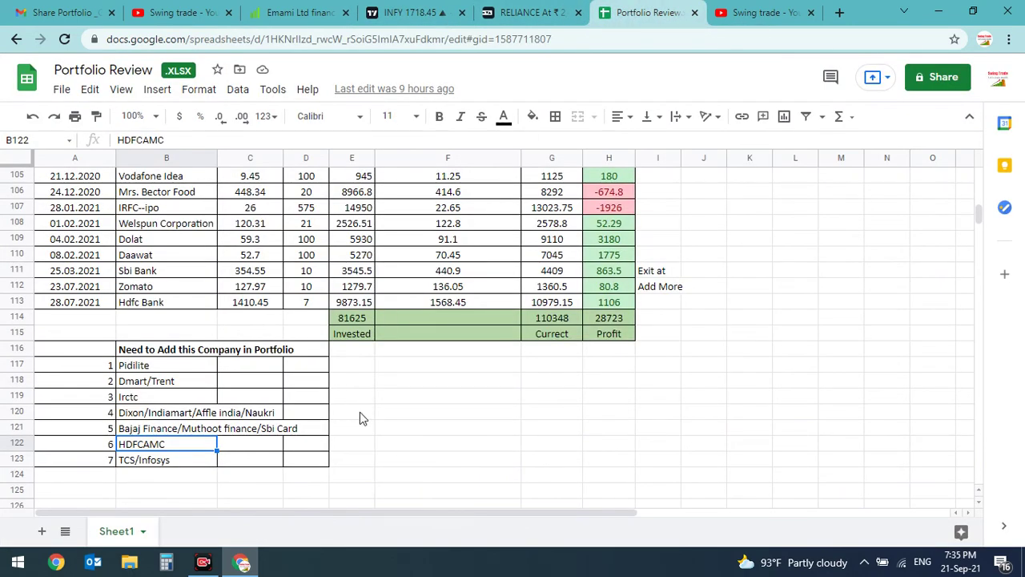
click(168, 367)
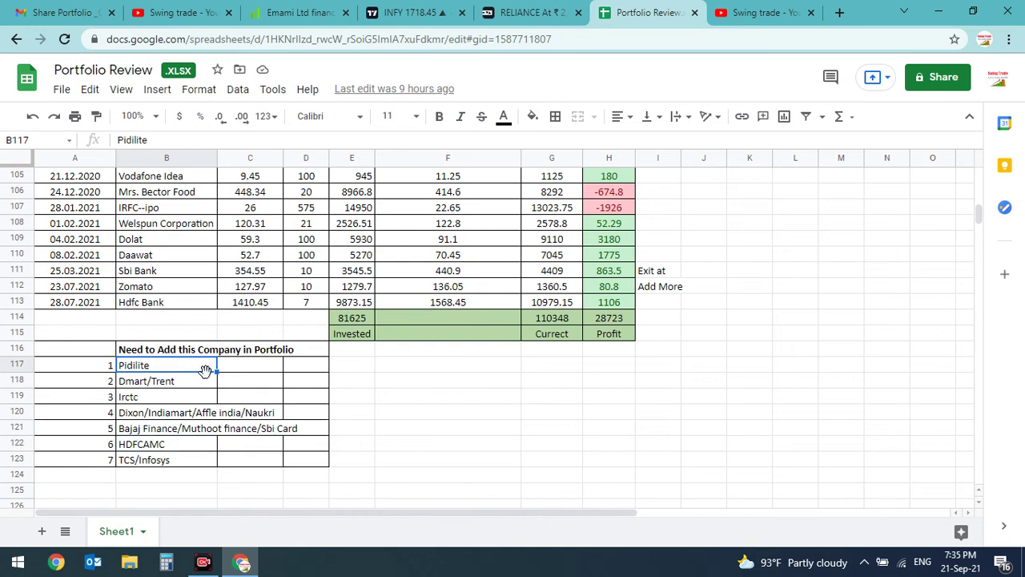
key(Down)
key(Down)
key(Up)
key(Up)
Leave the suggested companies and look over the subscriber's message and the share holdings table once more.
click(722, 290)
scroll(728, 289, up, 5)
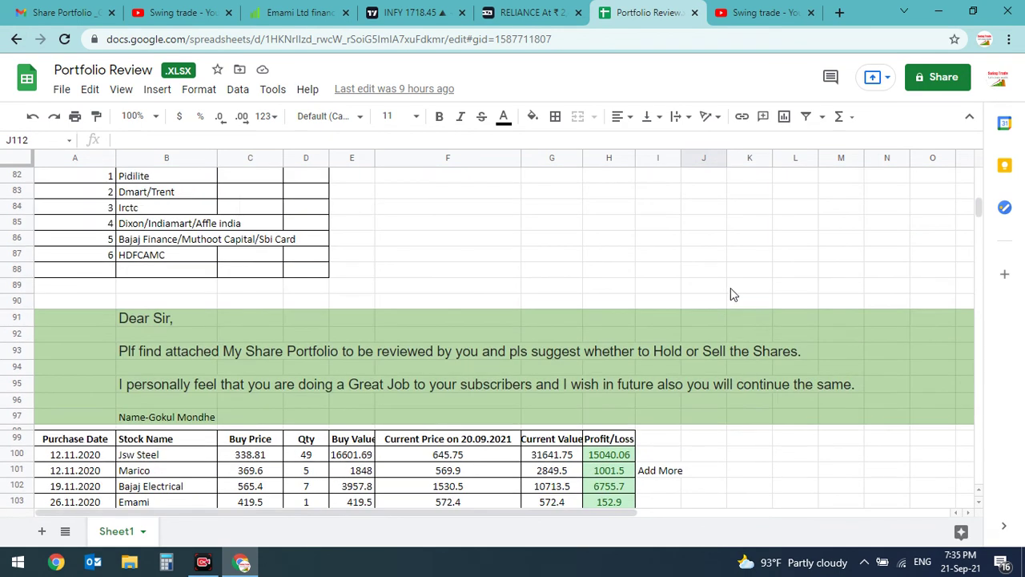
scroll(730, 288, down, 2)
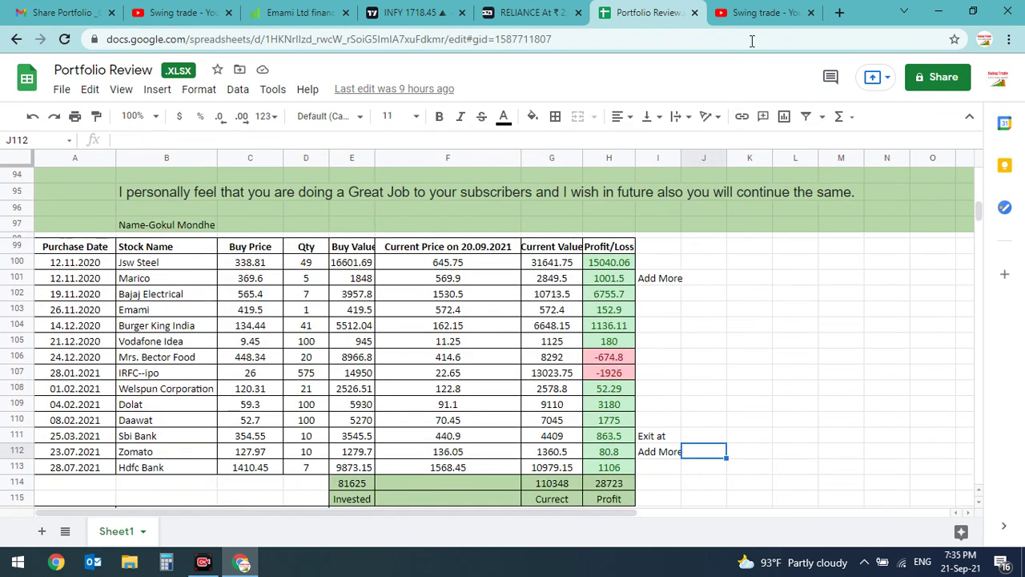
Switch to the Swing trade channel's About page on YouTube and highlight the contact e-mail in the description.
click(752, 13)
drag(360, 281, 231, 281)
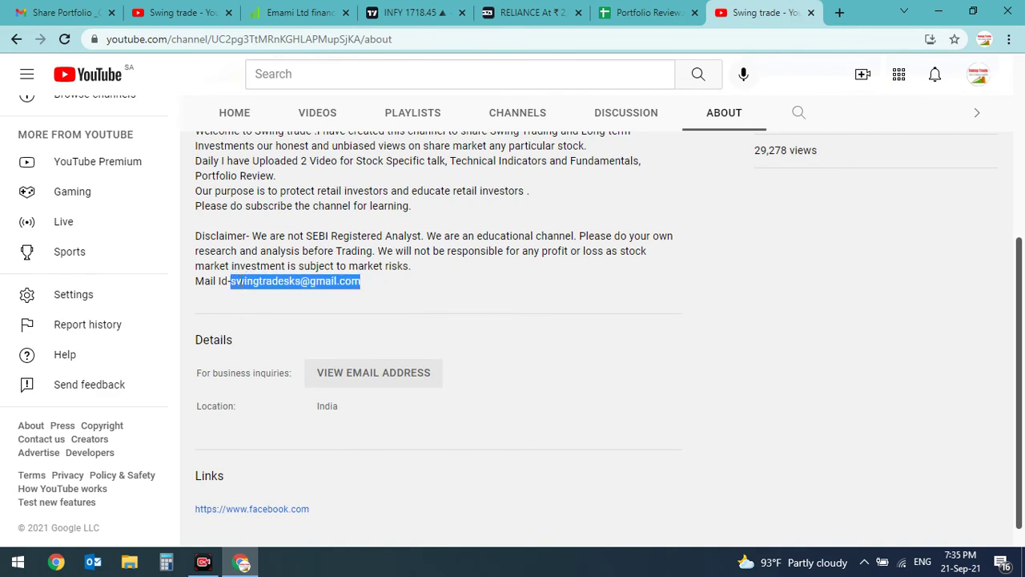
click(407, 285)
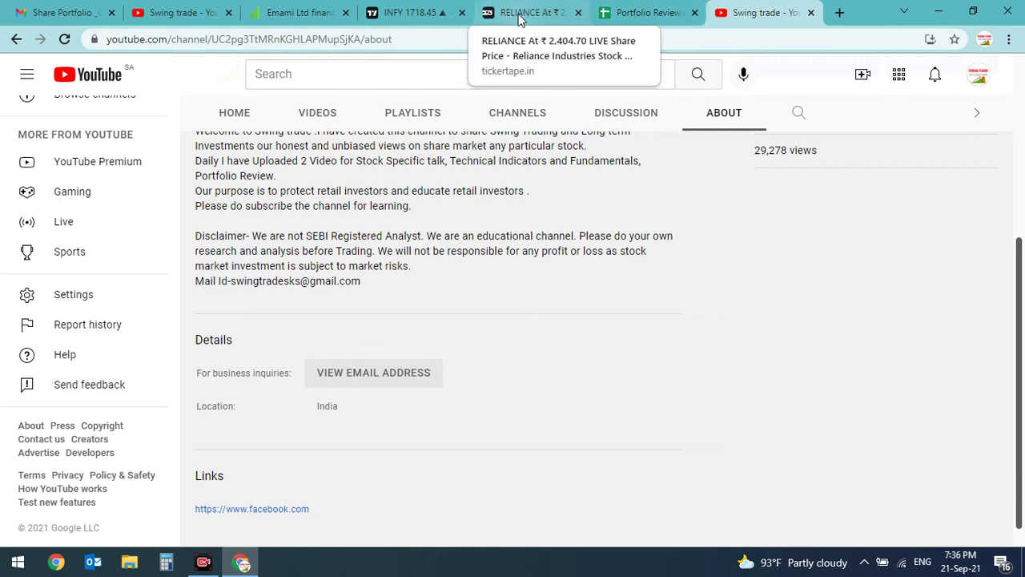
Switch to the Swing trade channel's uploaded videos and browse the earlier stock analyses and portfolio reviews.
click(164, 12)
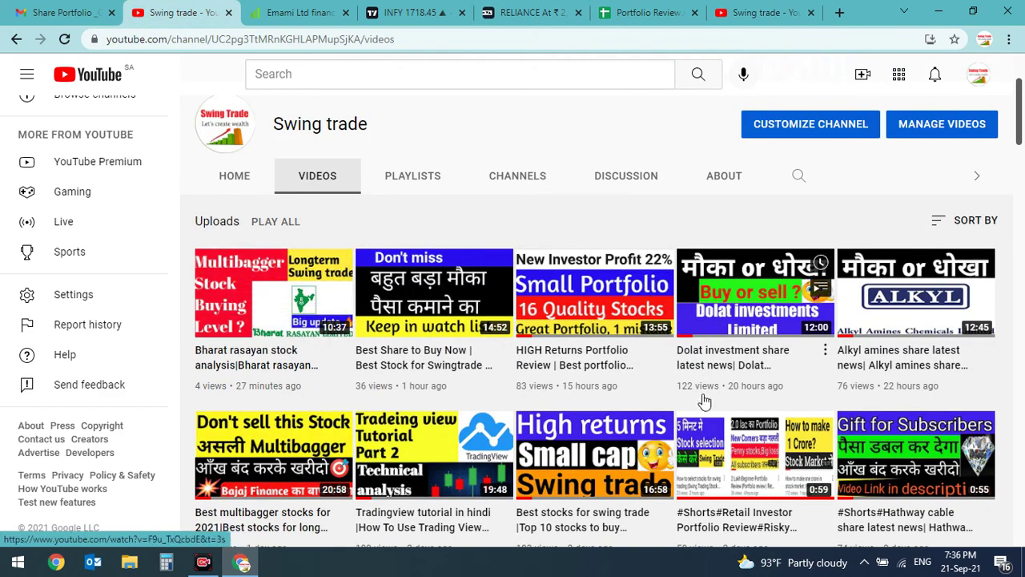
scroll(709, 392, down, 3)
scroll(708, 408, down, 4)
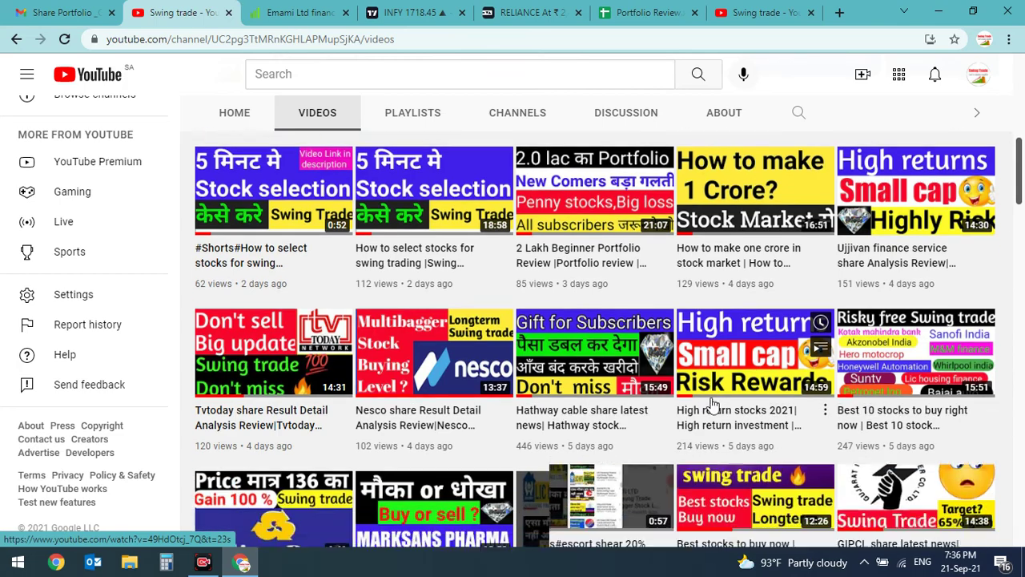
scroll(629, 361, down, 2)
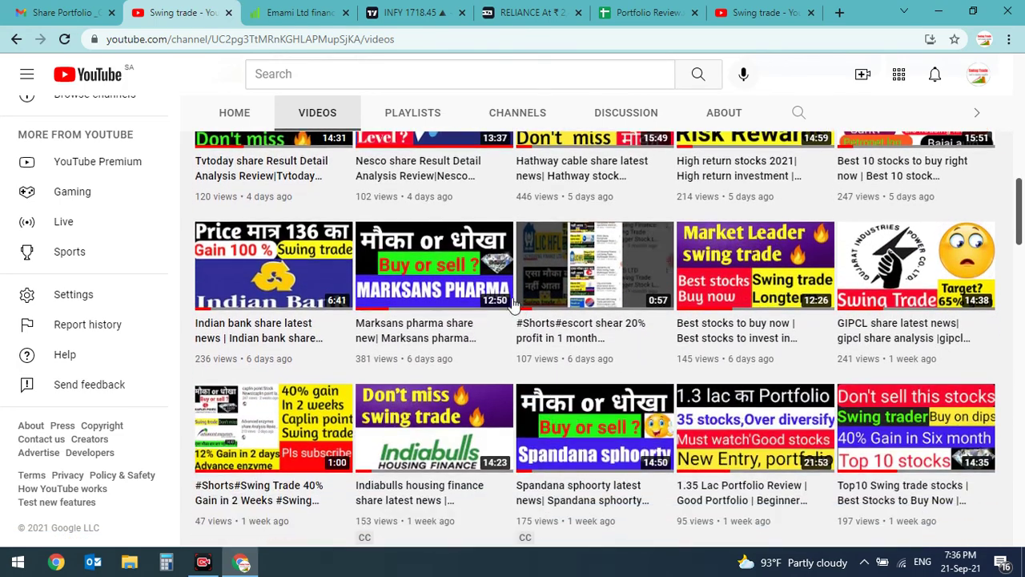
scroll(683, 285, down, 6)
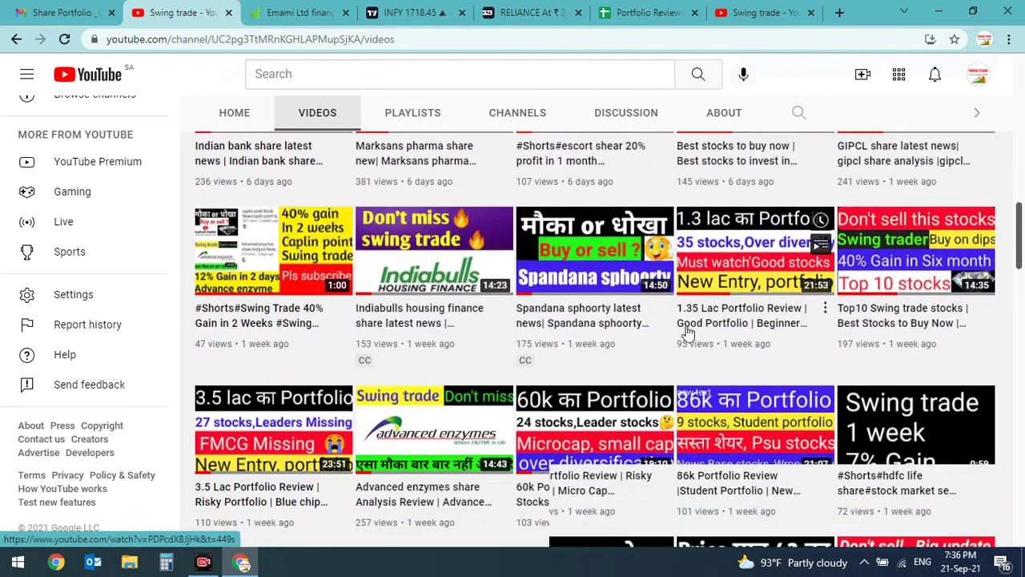
scroll(685, 332, down, 3)
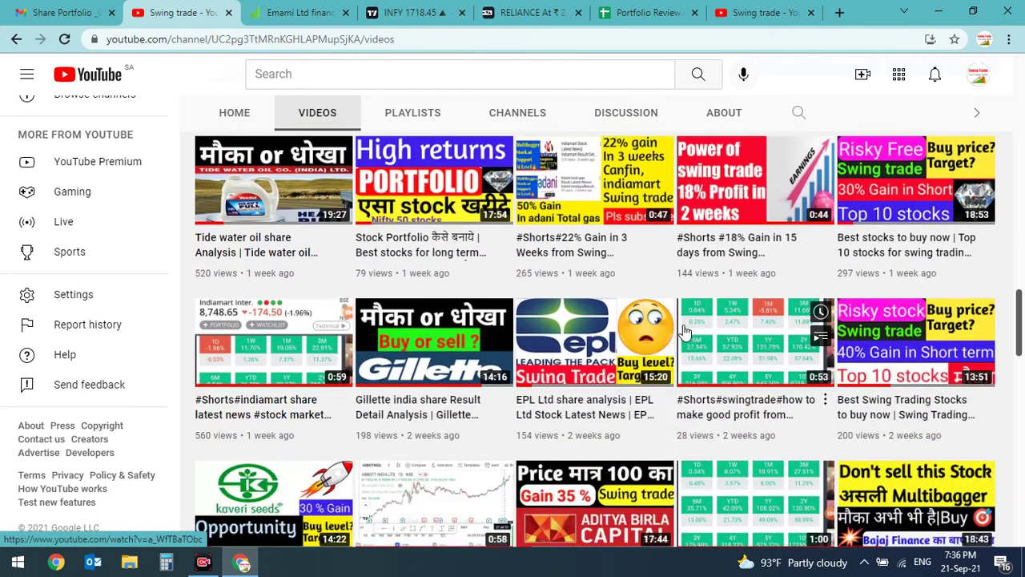
scroll(685, 332, up, 7)
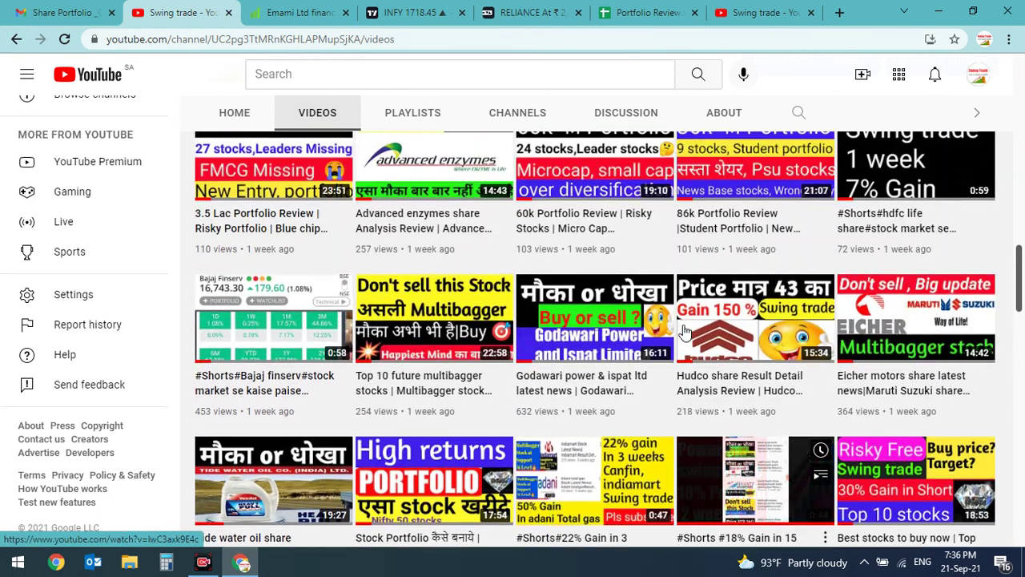
scroll(685, 330, up, 2)
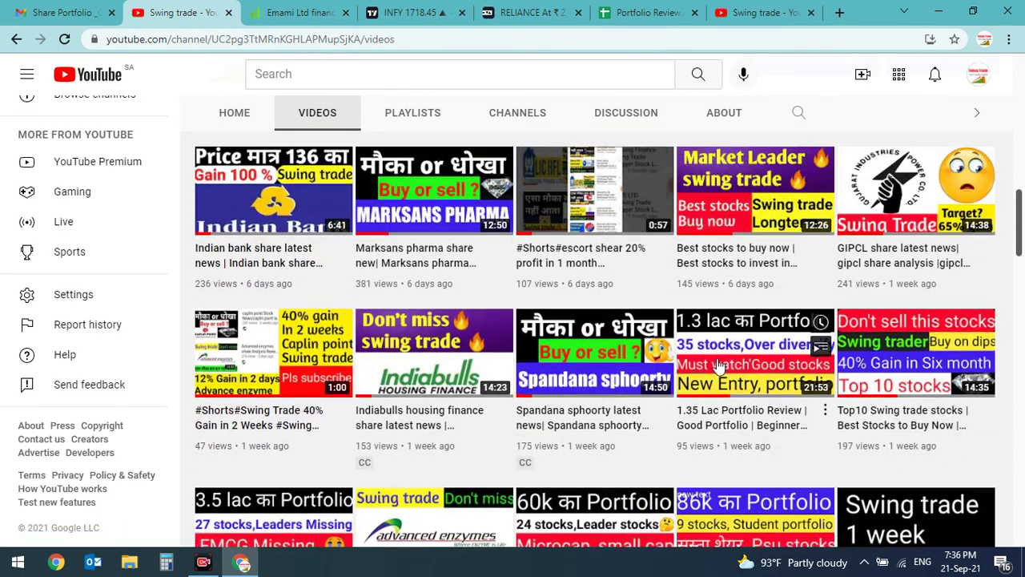
mouse_move(728, 365)
scroll(733, 368, up, 4)
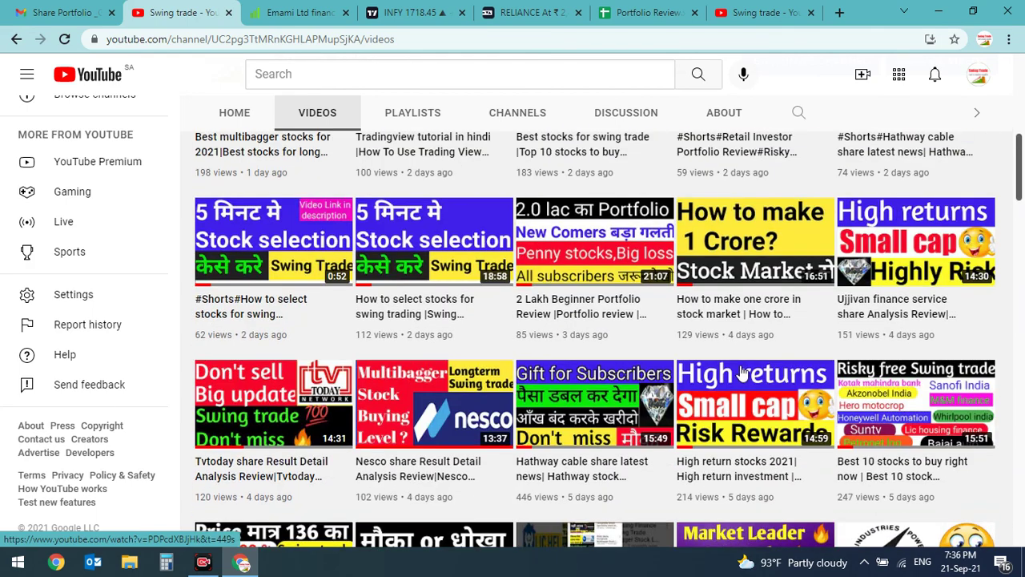